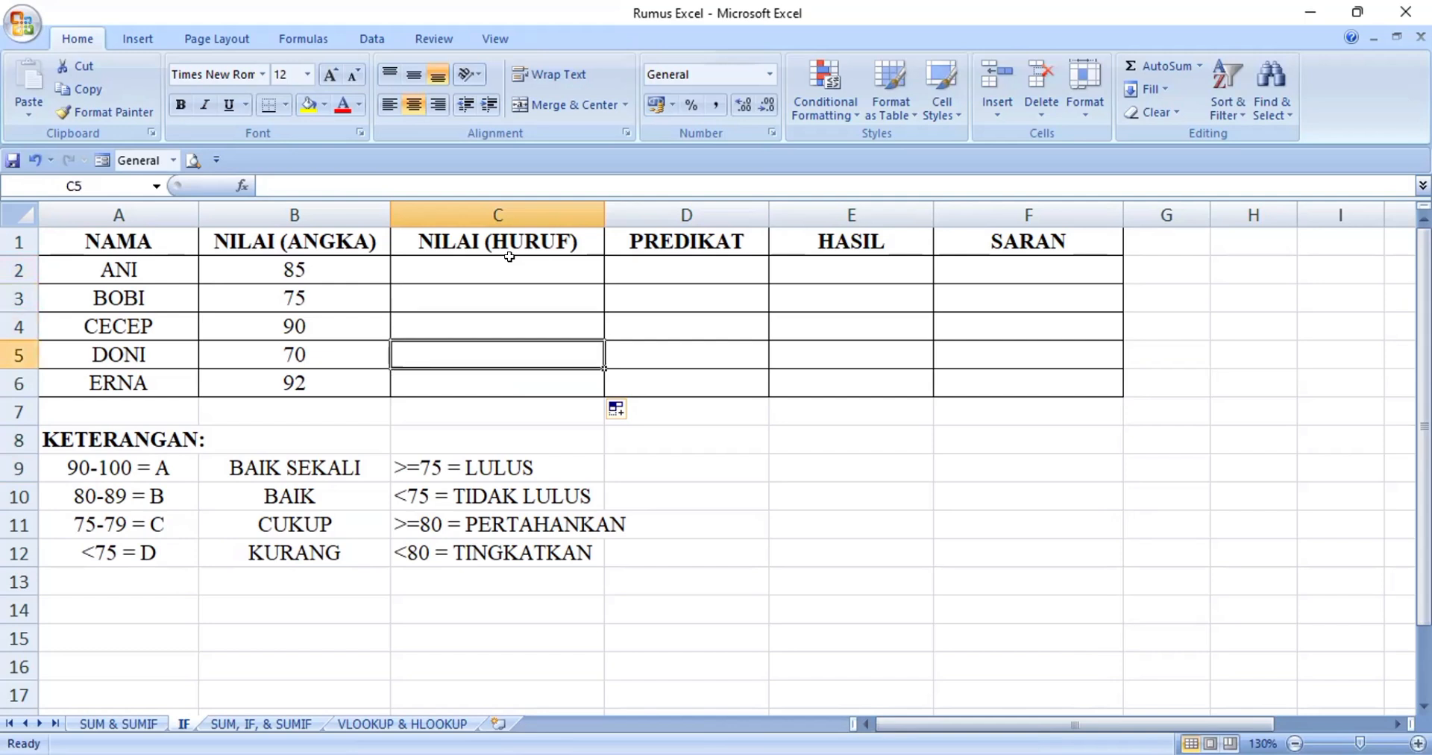
Review the grade ranges and letter equivalents listed in the KETERANGAN legend below the table
key(Left)
key(Left)
key(Down)
key(Down)
key(Down)
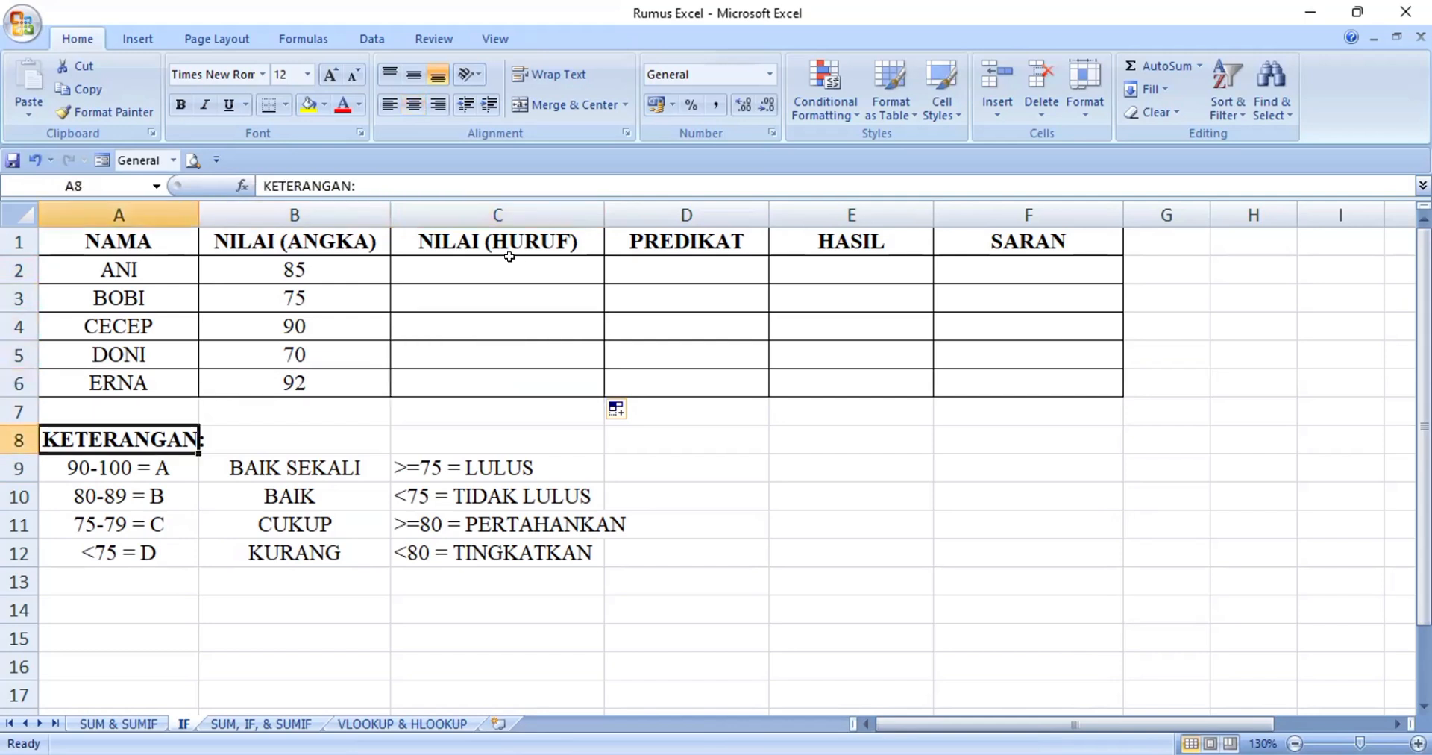
key(Down)
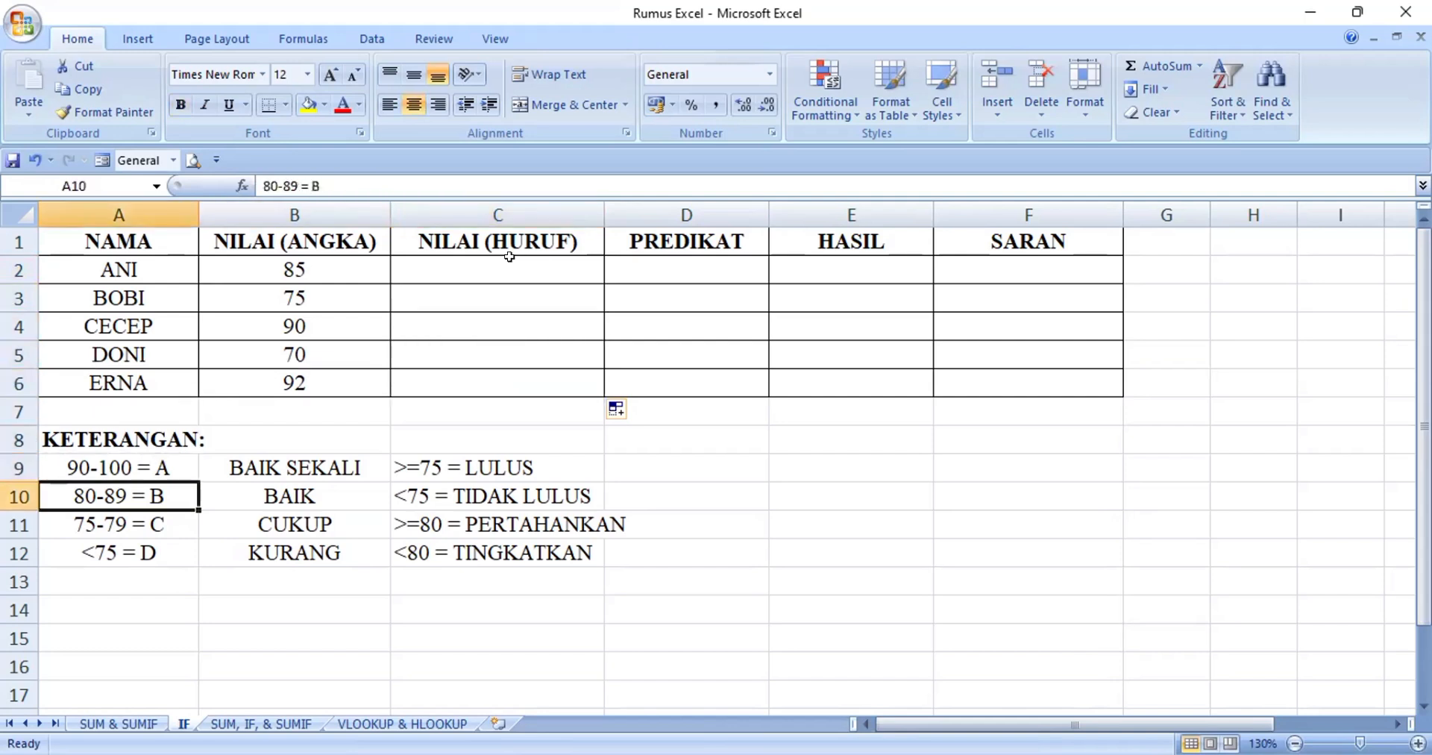
key(Down)
key(Down)
key(Up)
key(Up)
key(Up)
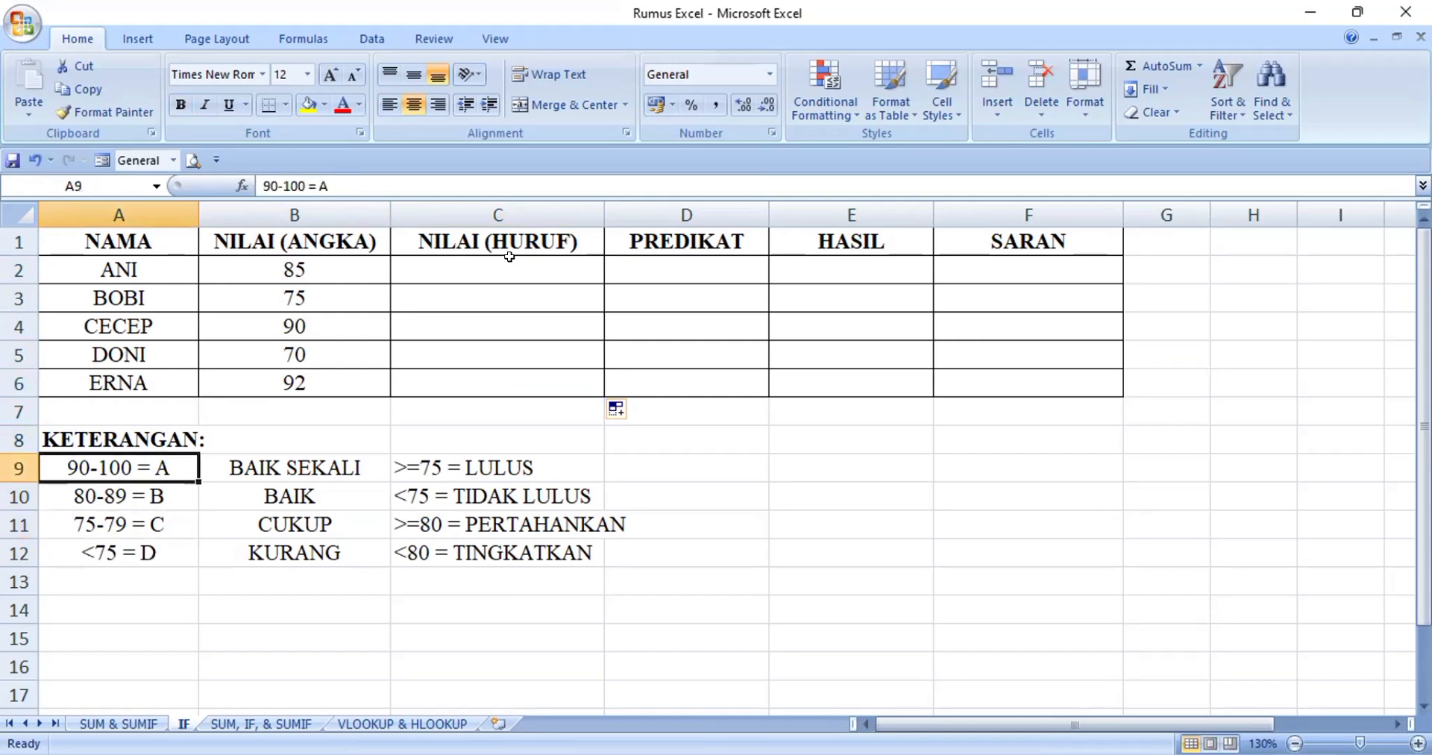
key(Down)
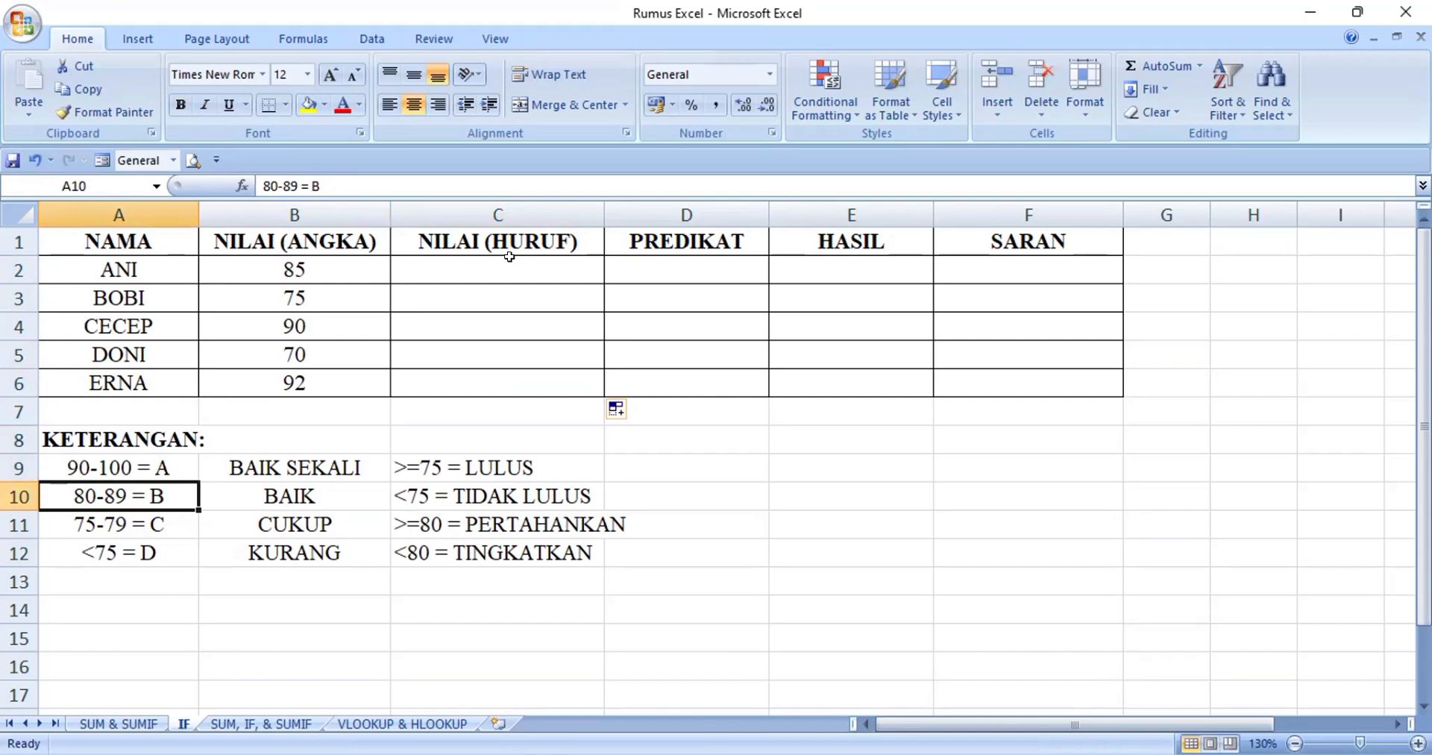
key(Down)
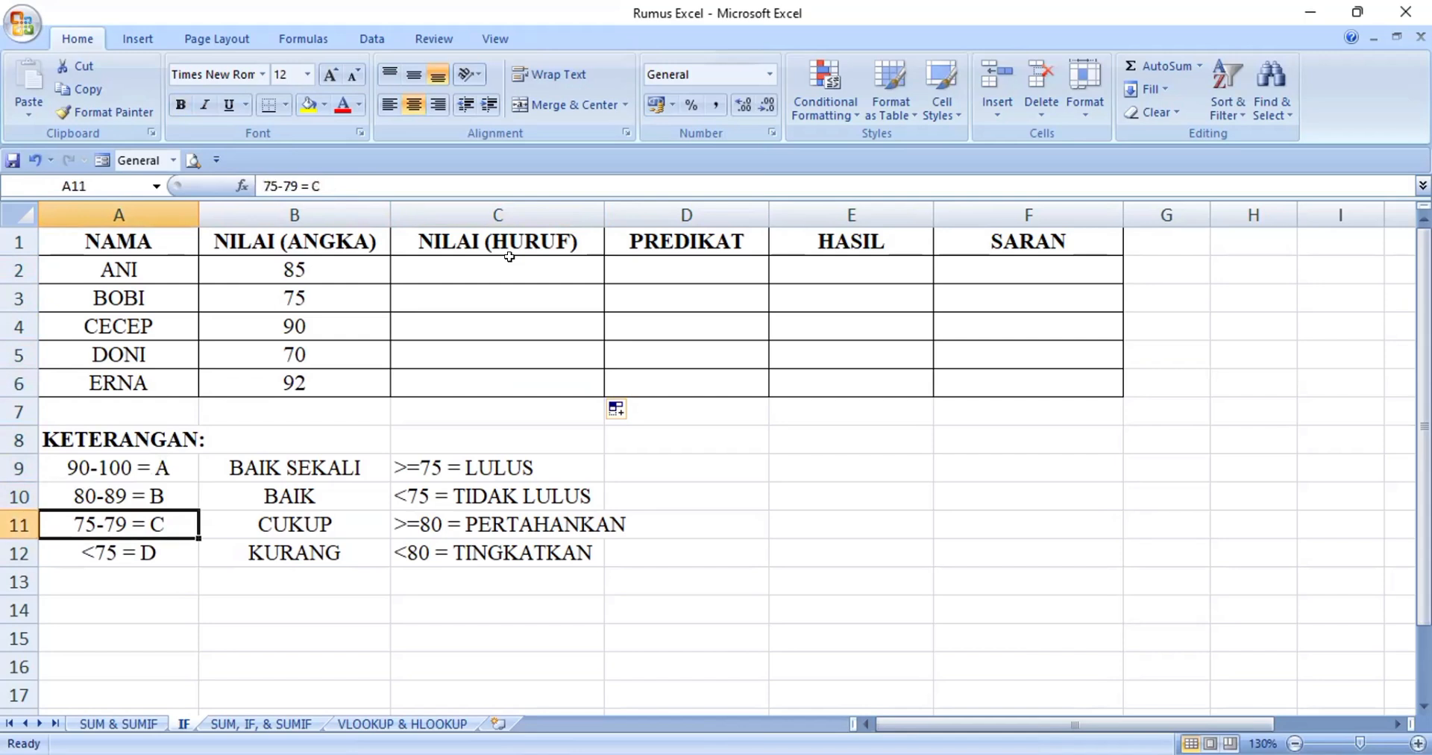
key(Down)
key(Up)
key(Up)
key(Up)
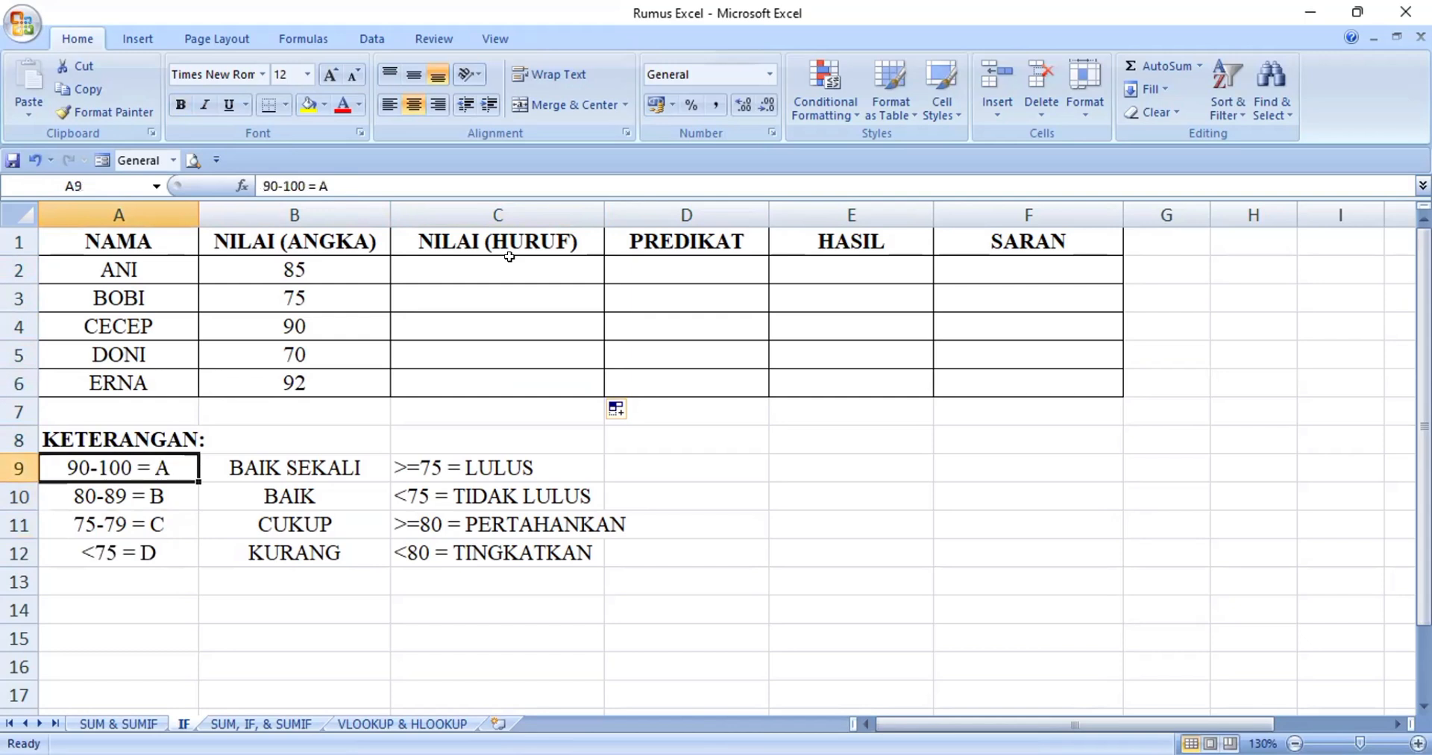
key(Right)
key(Right)
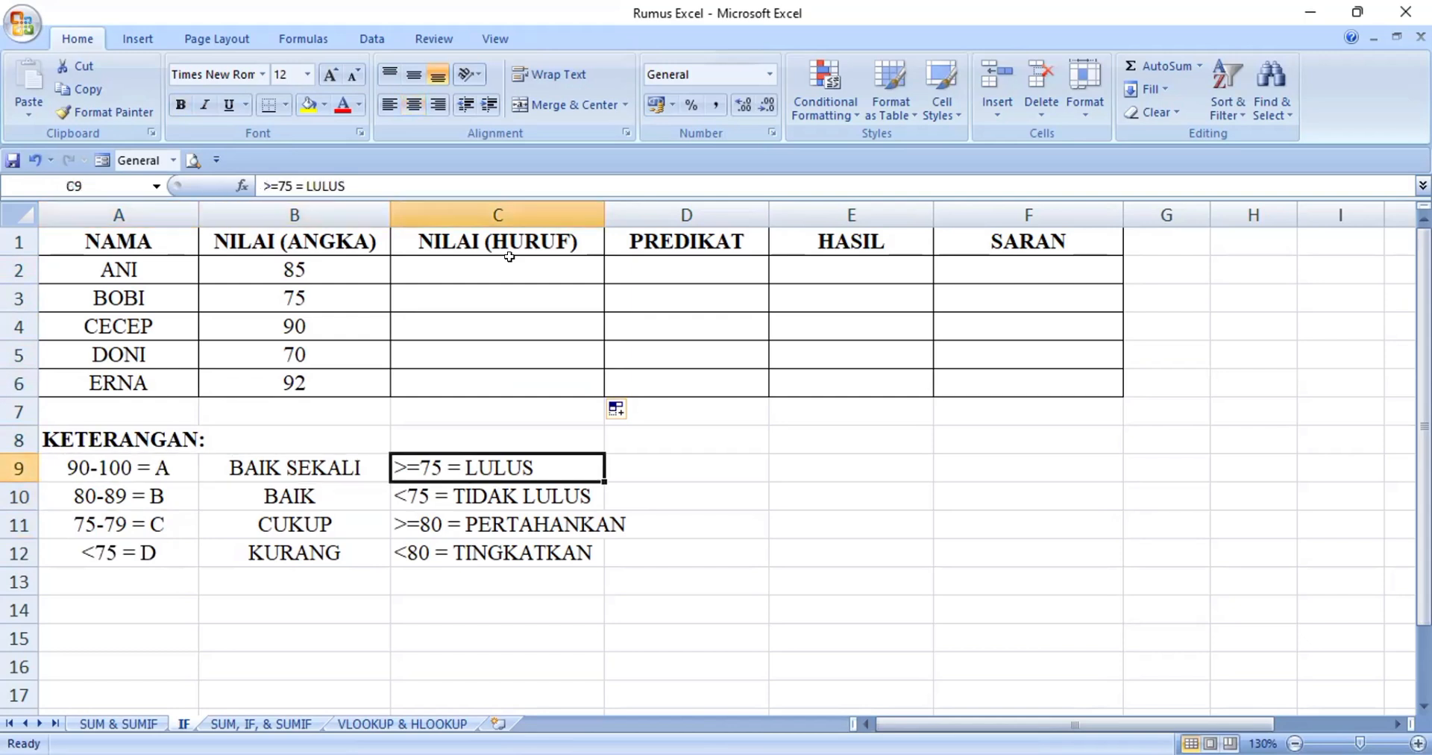
key(Up)
key(Up)
key(Up)
key(Up)
key(Up)
key(Up)
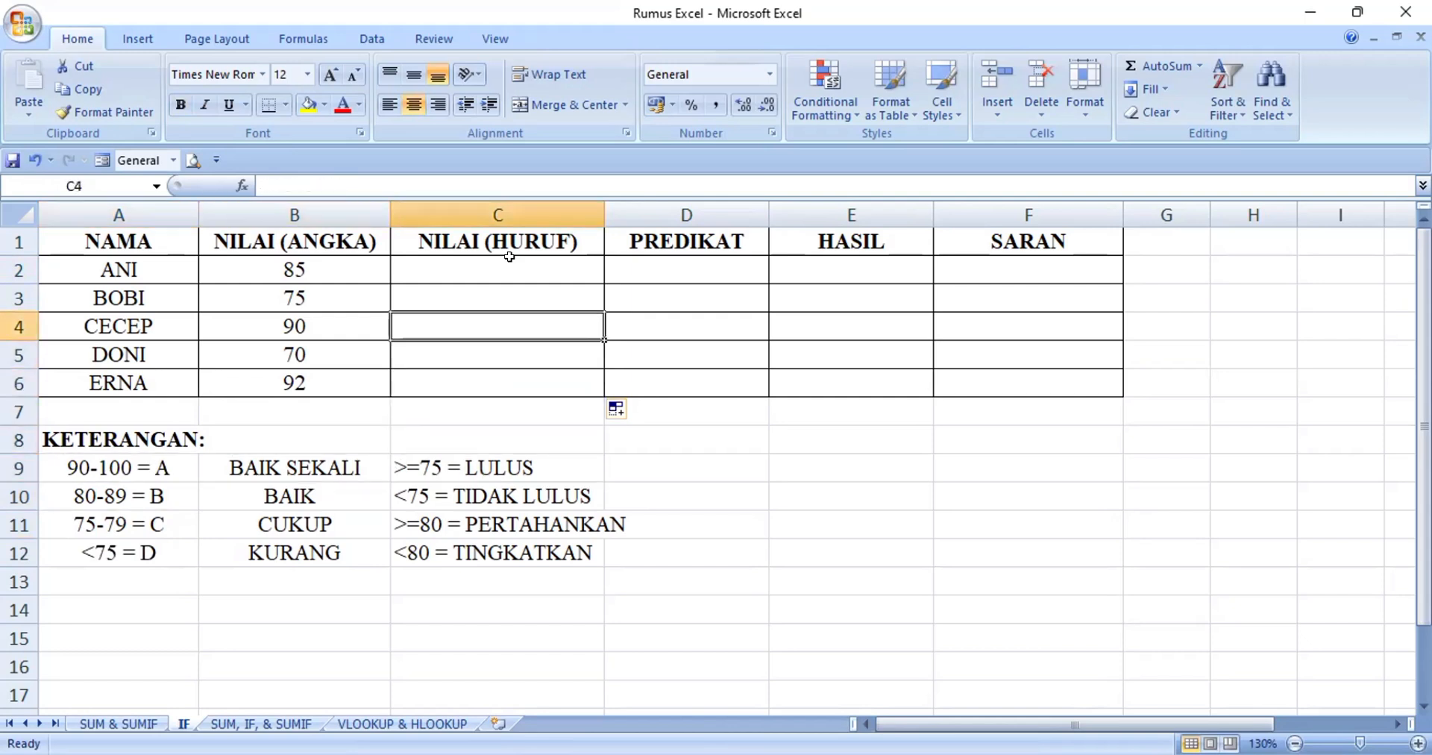
key(Up)
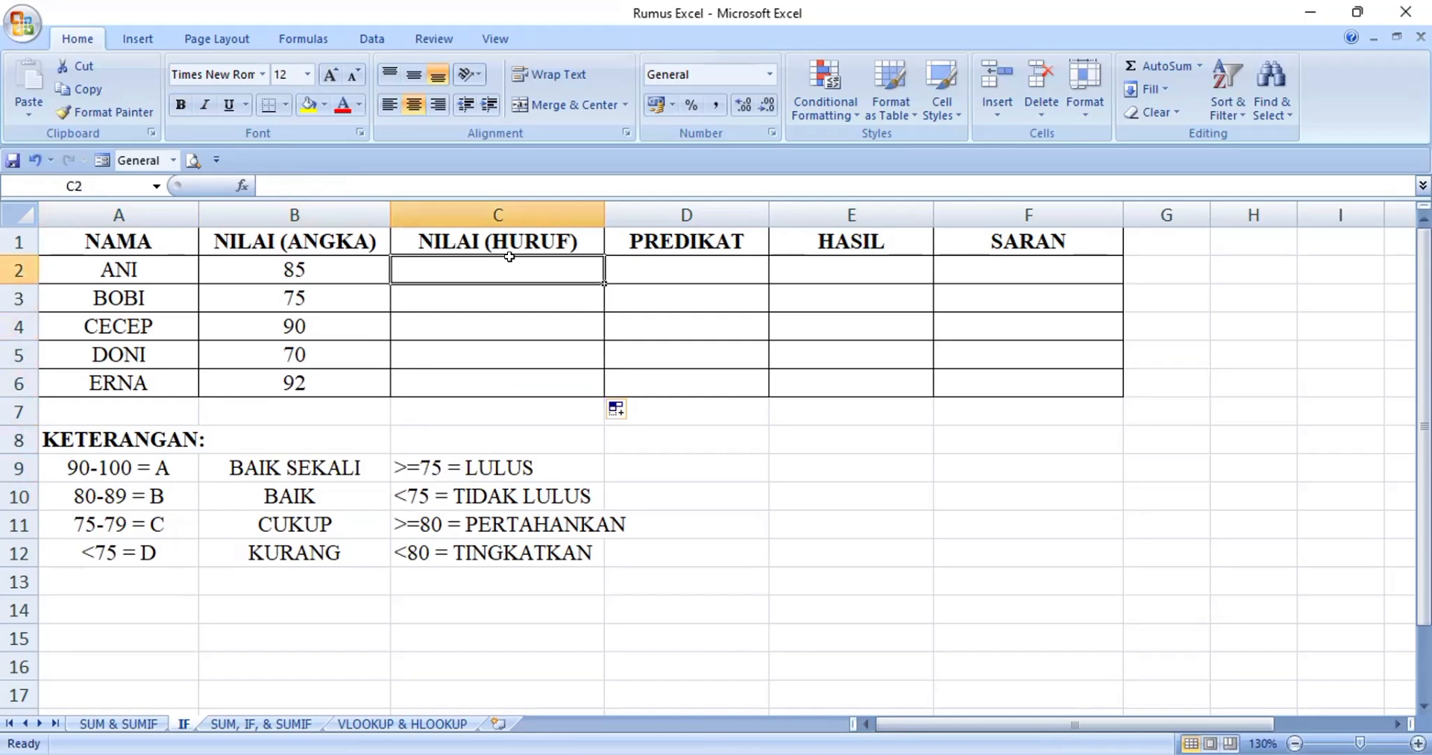
key(Down)
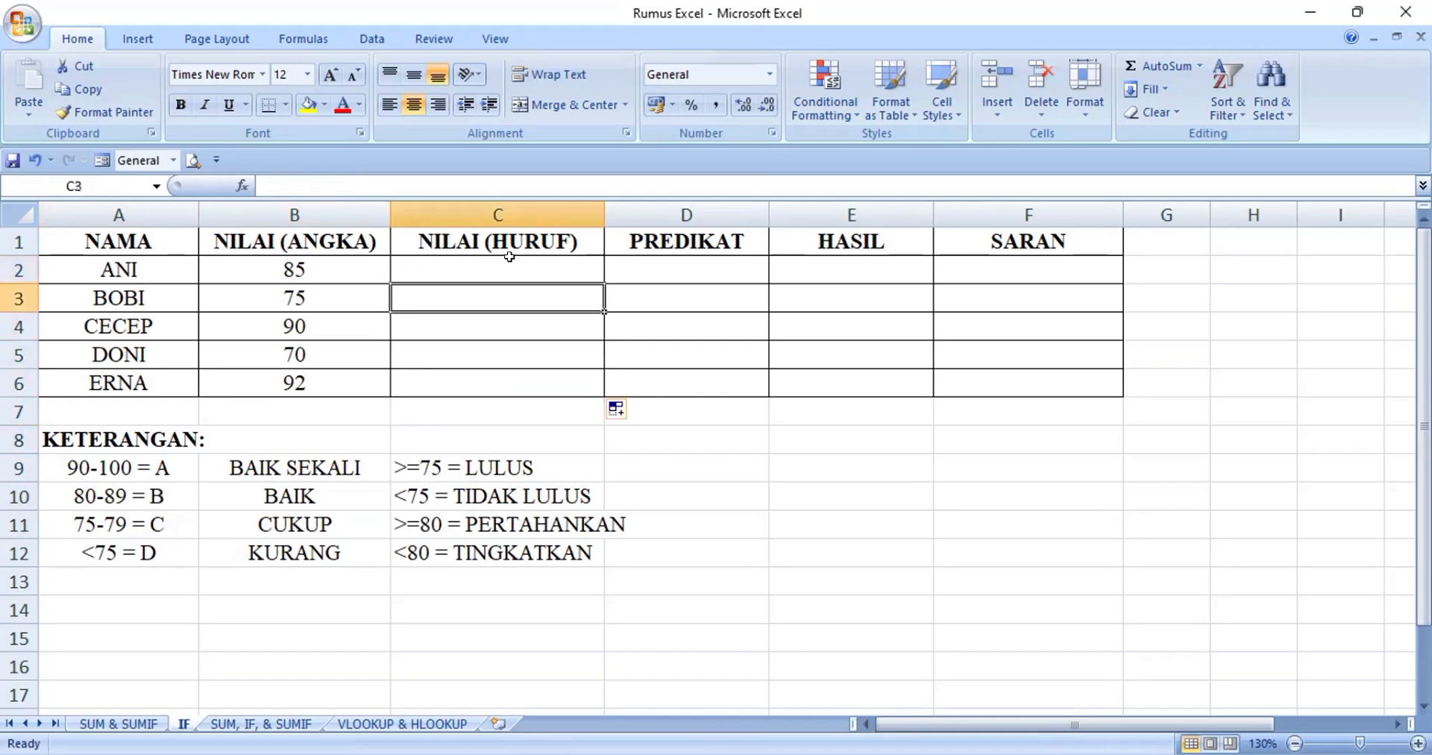
key(Down)
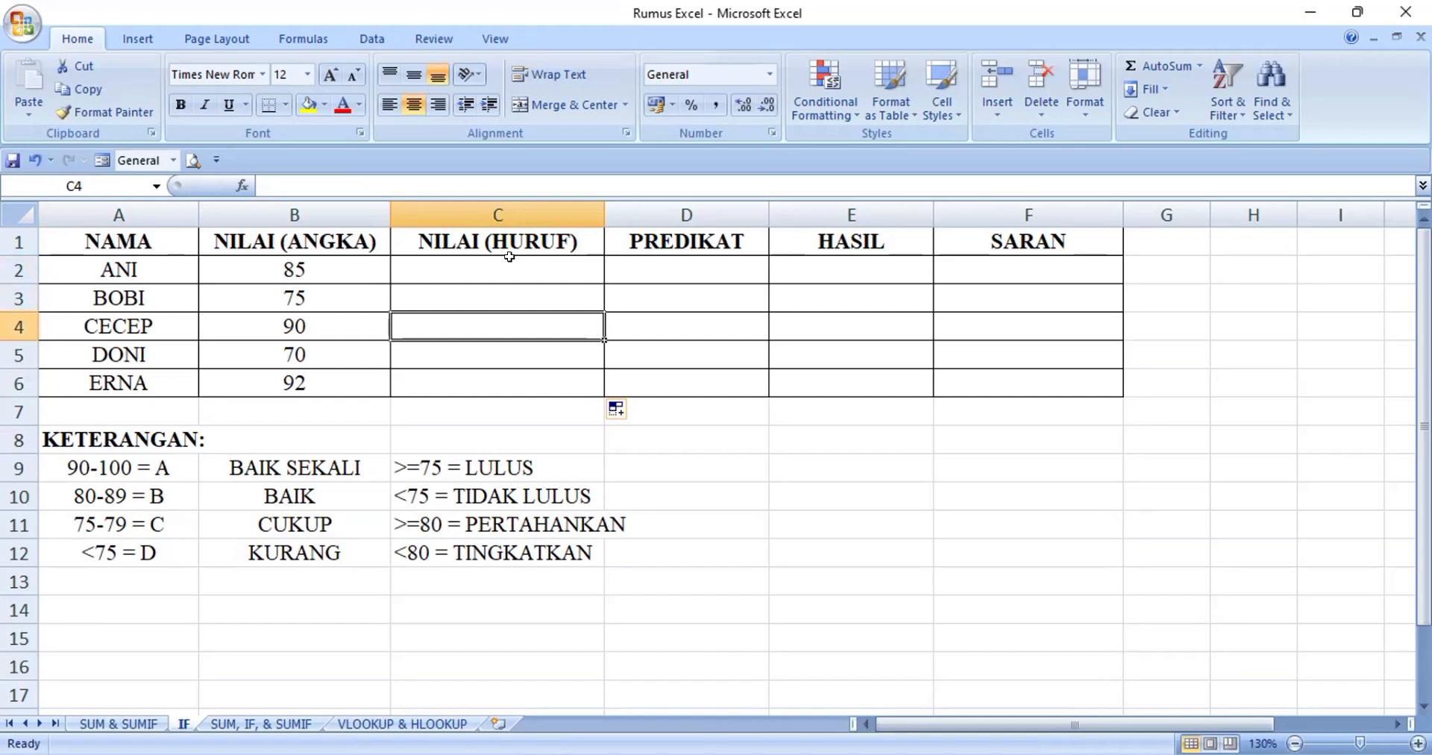
Start an IF formula in cell C2 with the logical test B2>=90
key(Up)
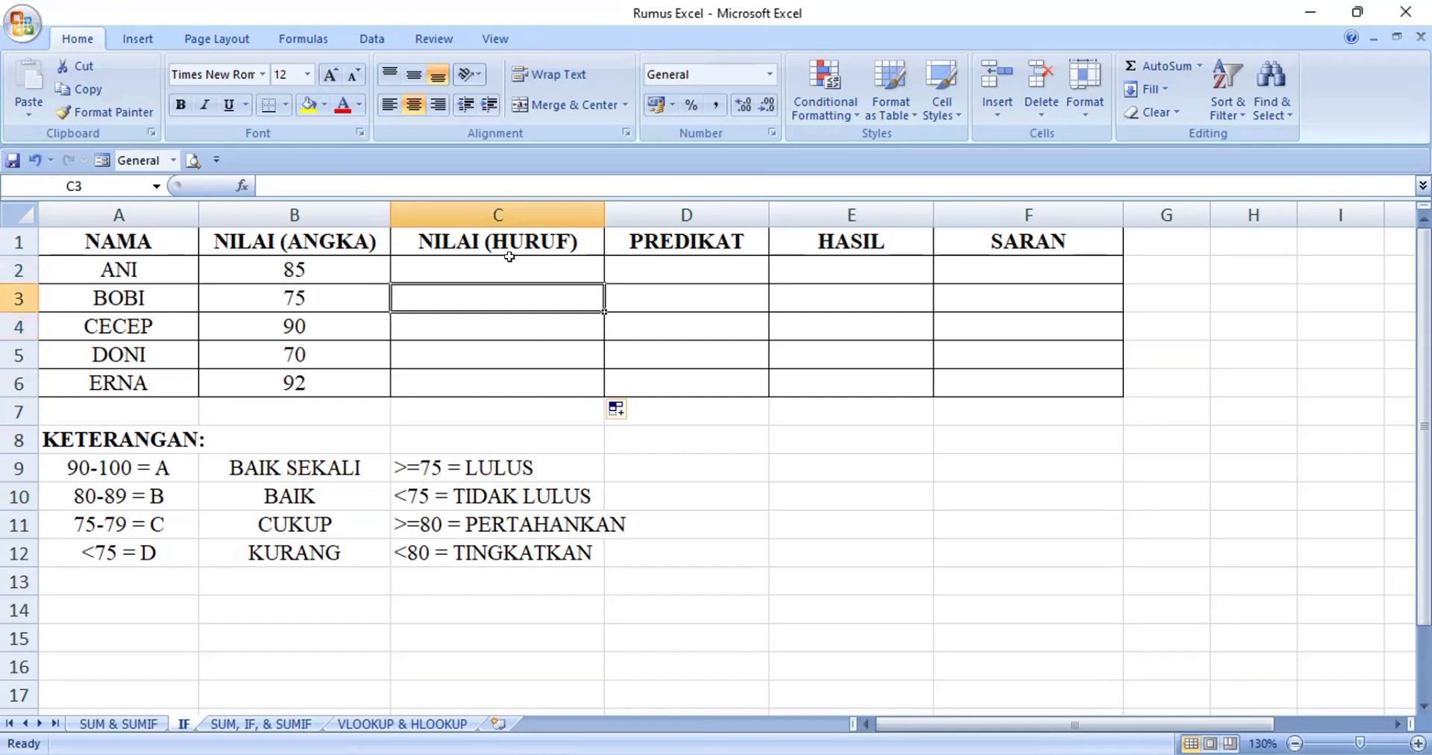
key(Up)
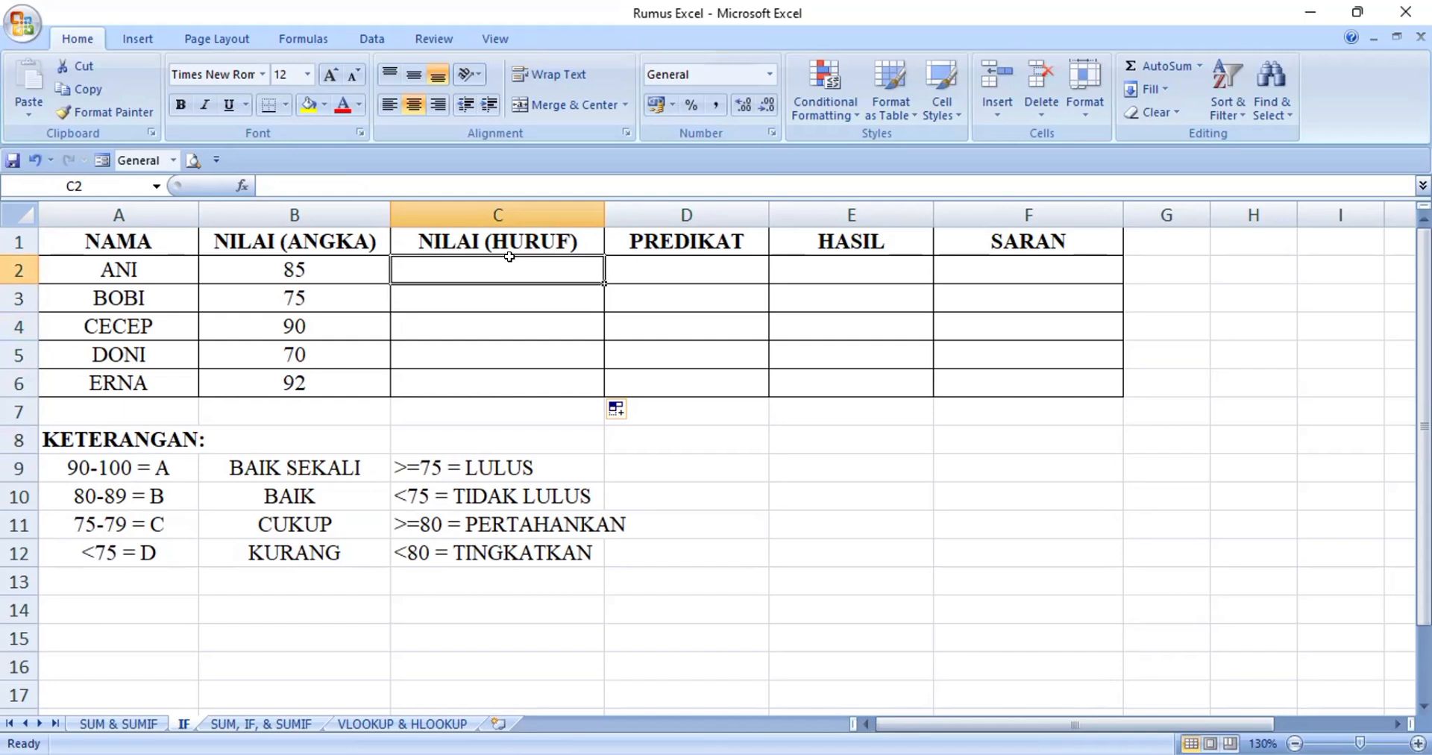
text(=)
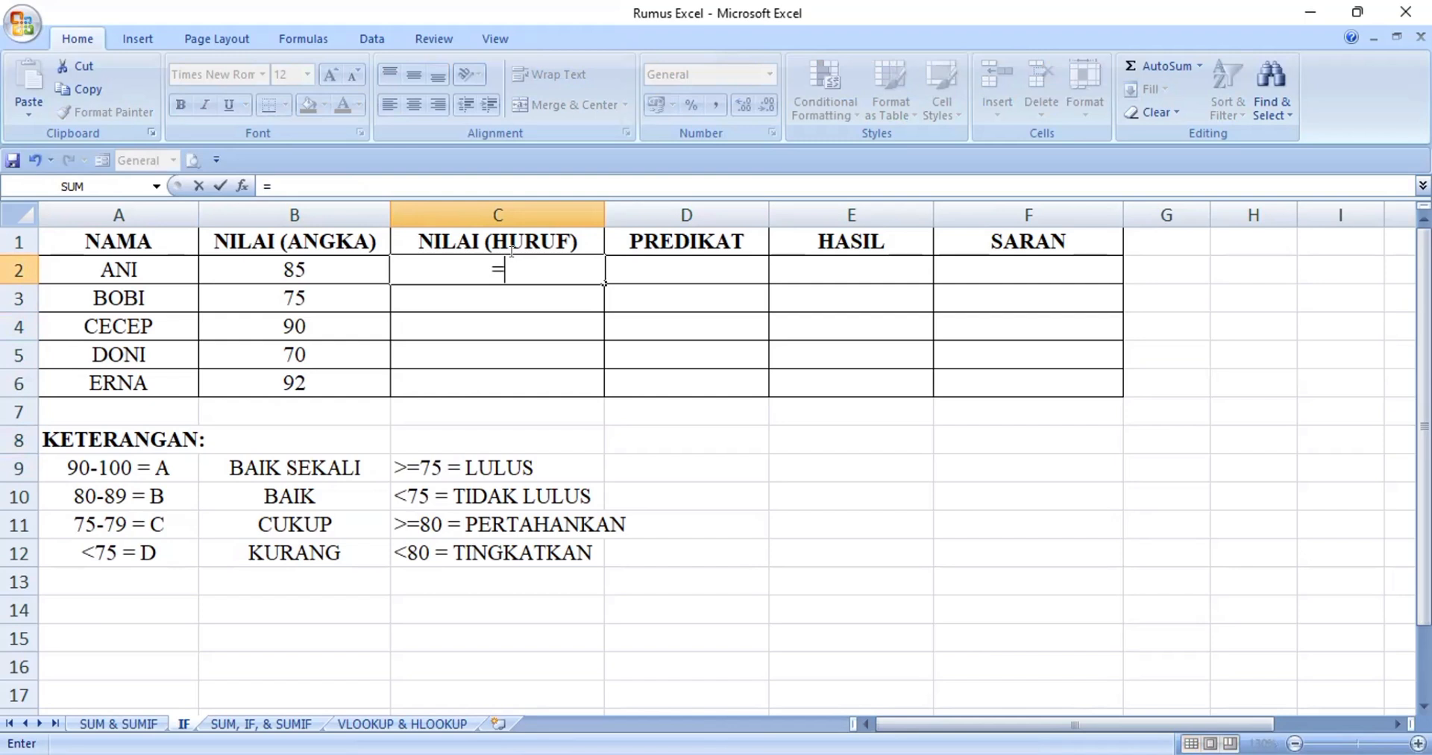
text(IF)
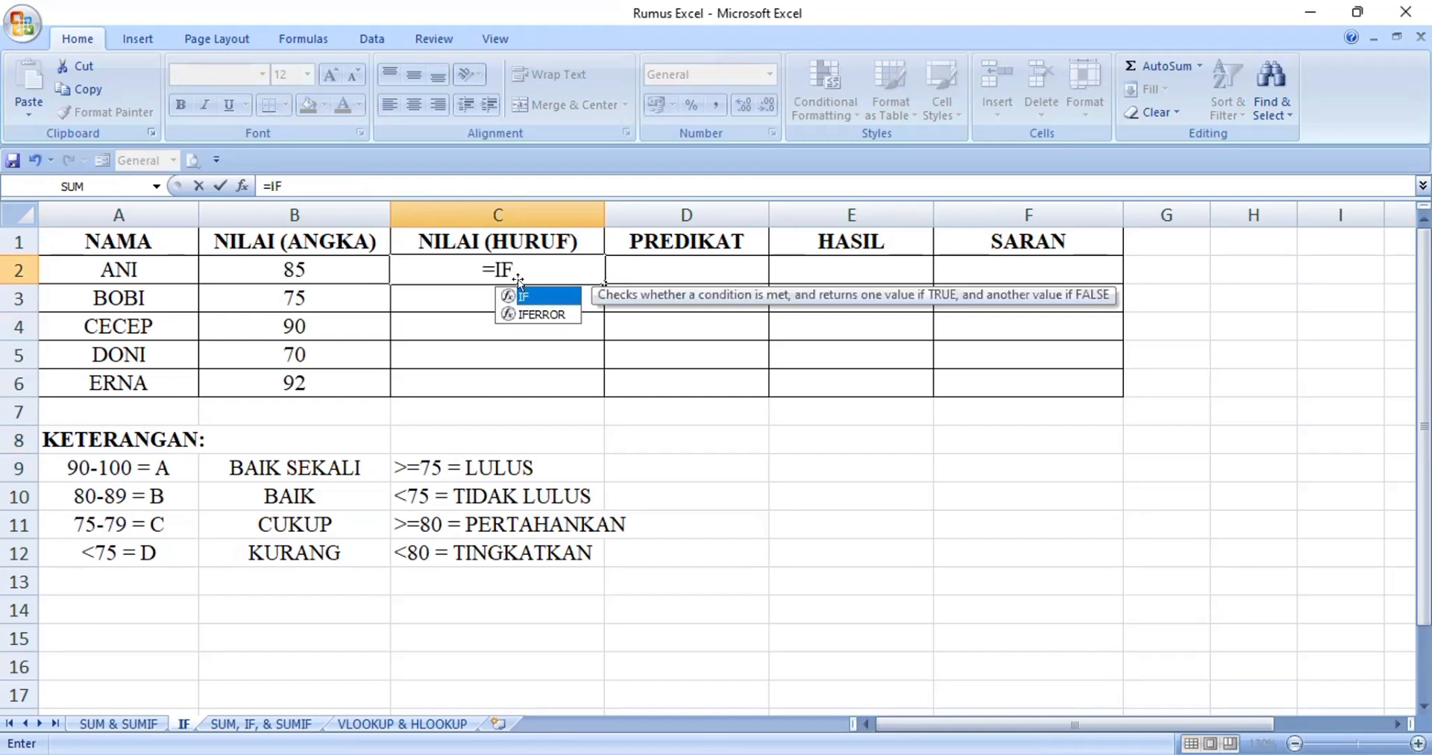
double_click(526, 299)
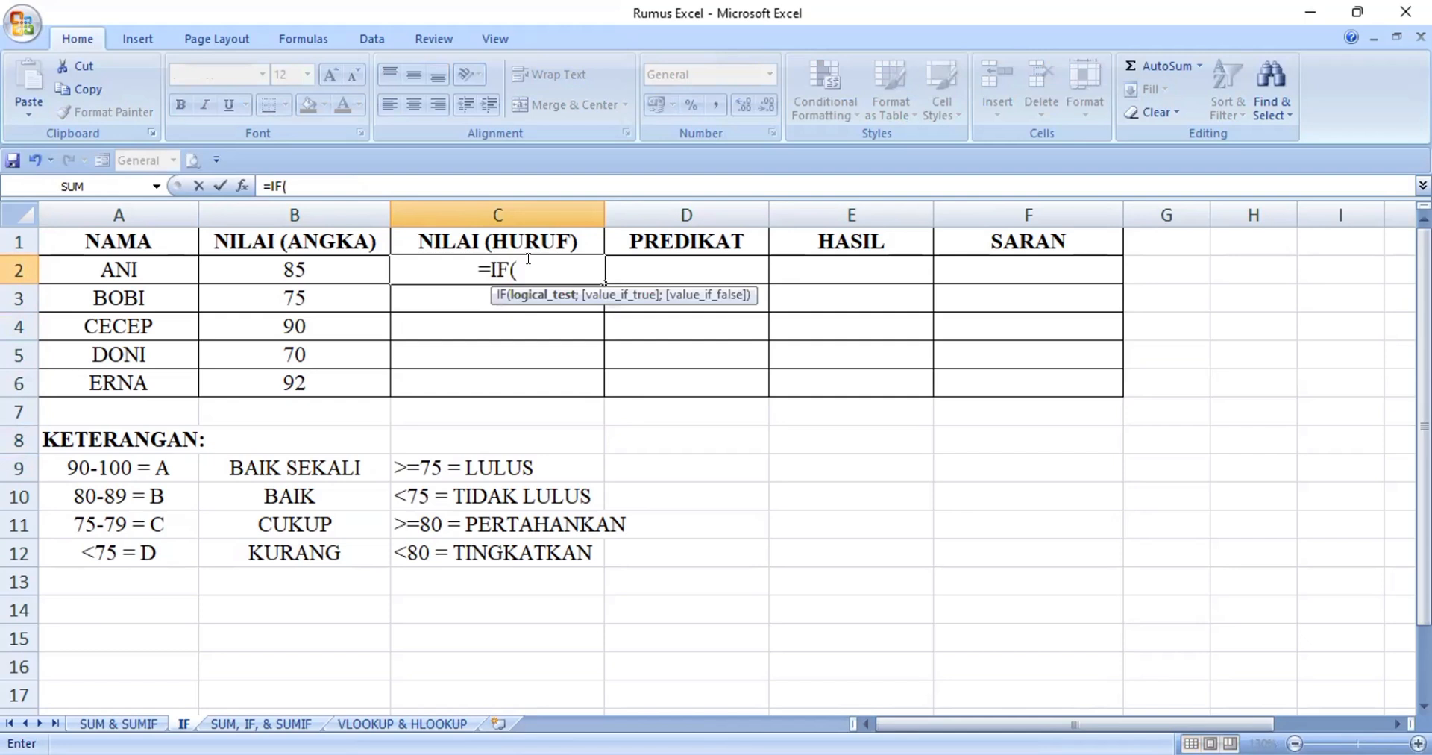
click(312, 261)
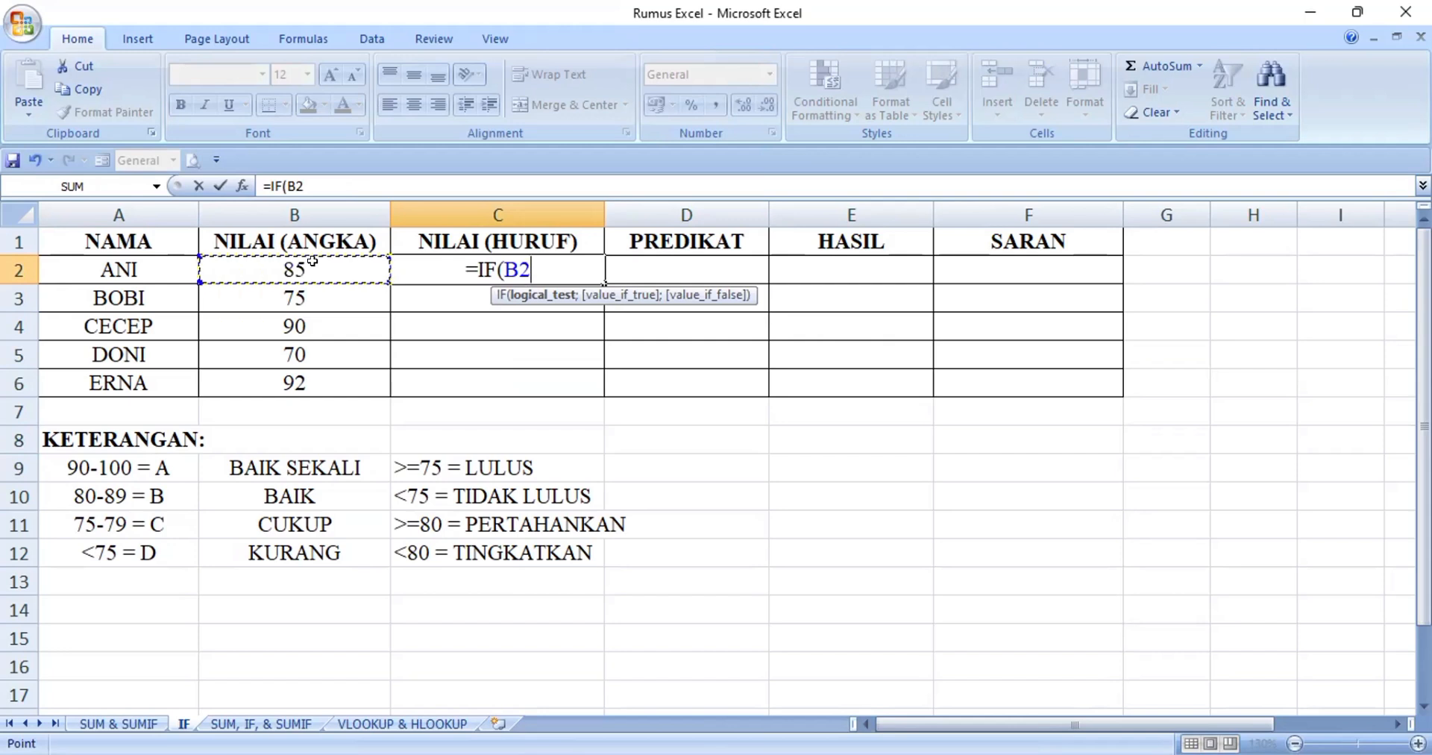
text(>)
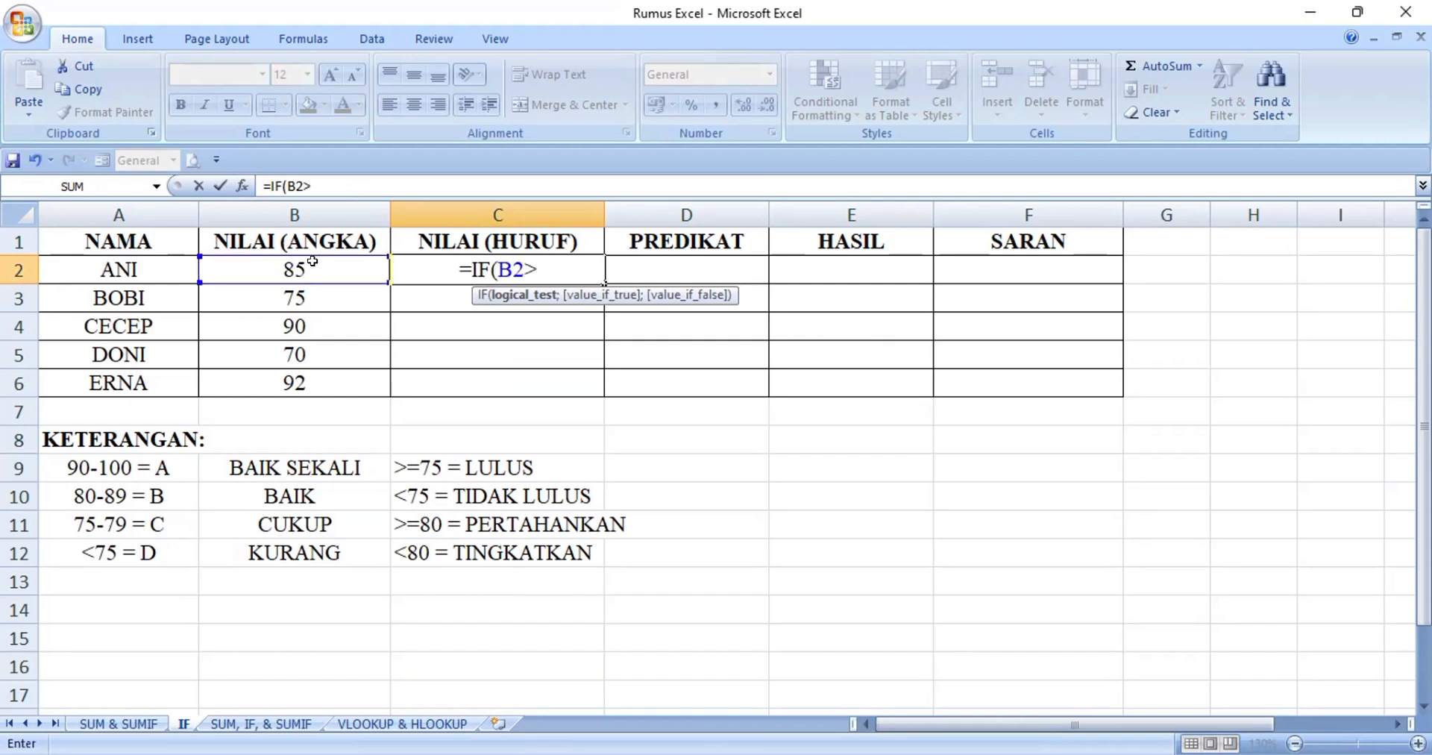
text(+)
key(BackSpace)
text(=)
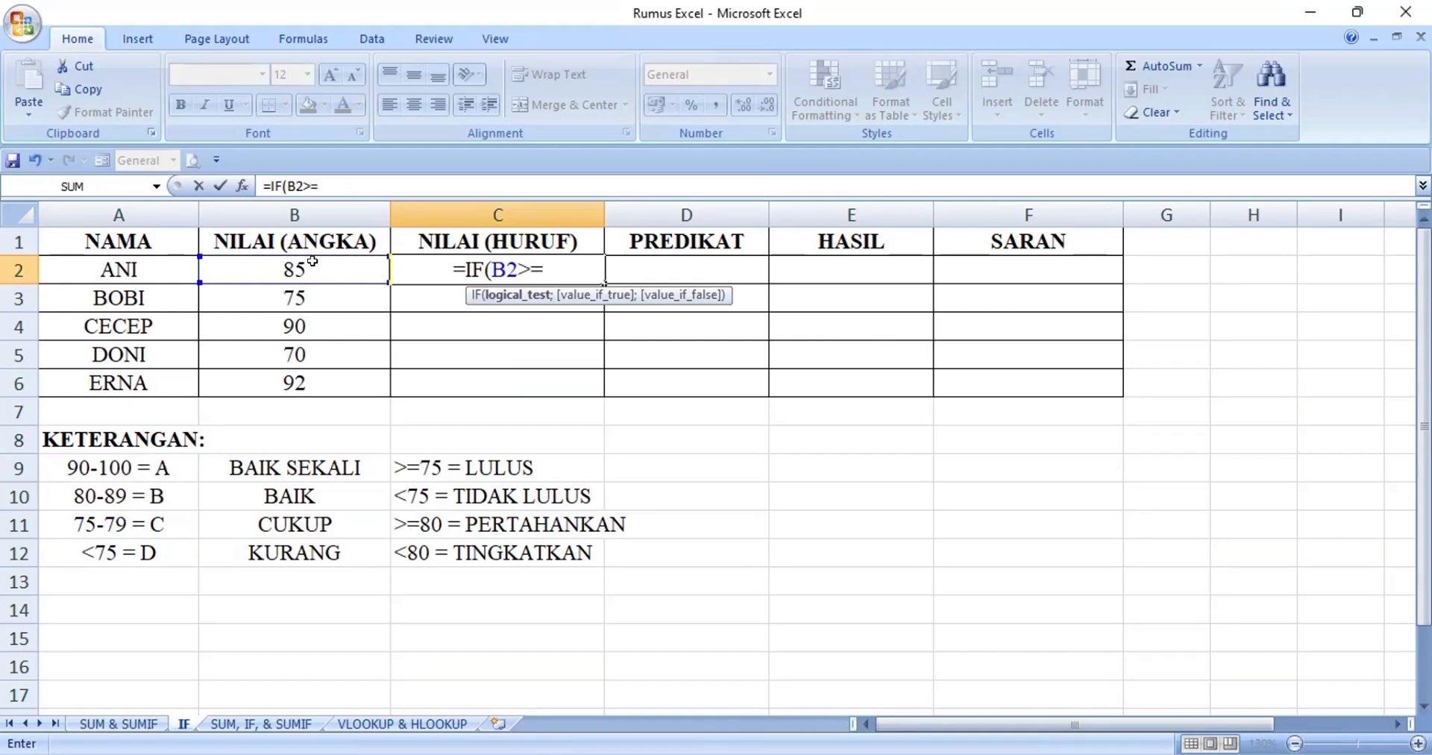
text(90)
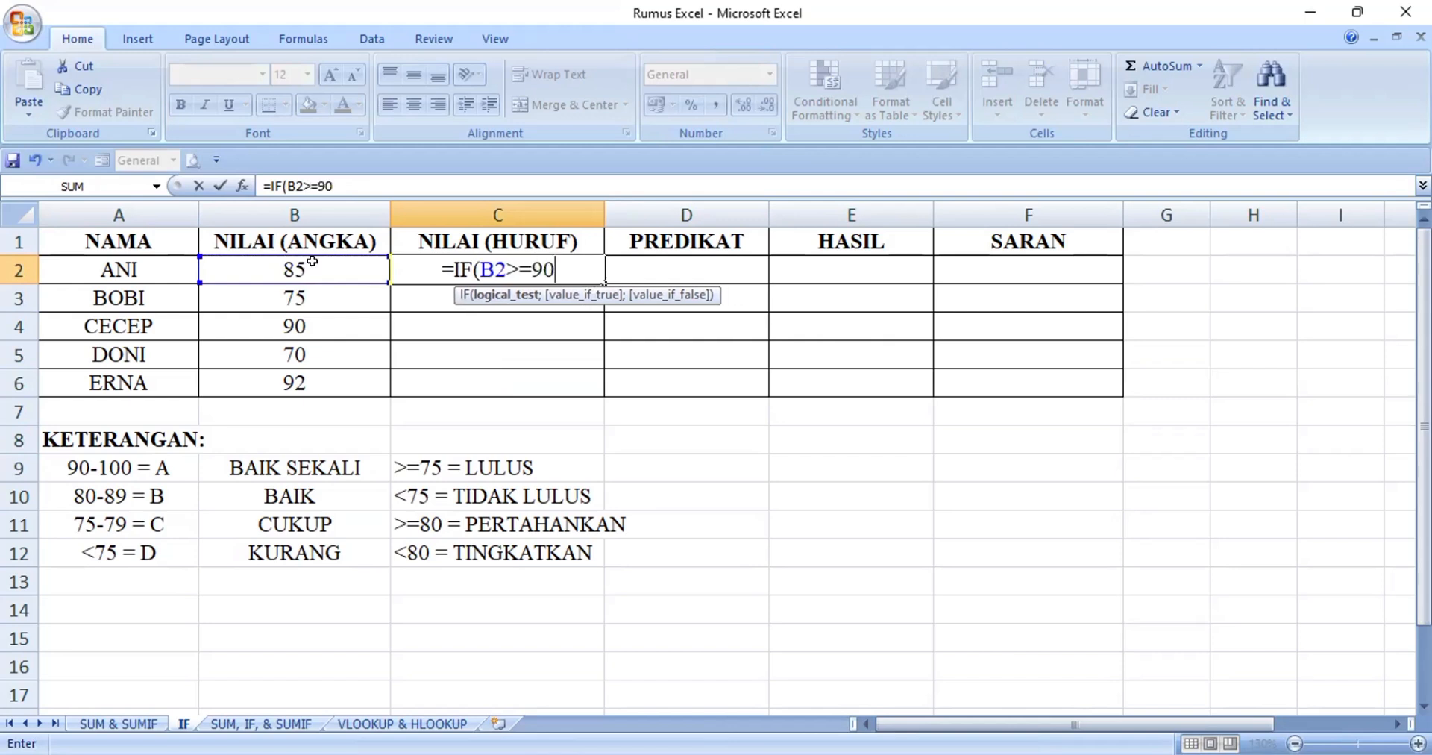
text(;)
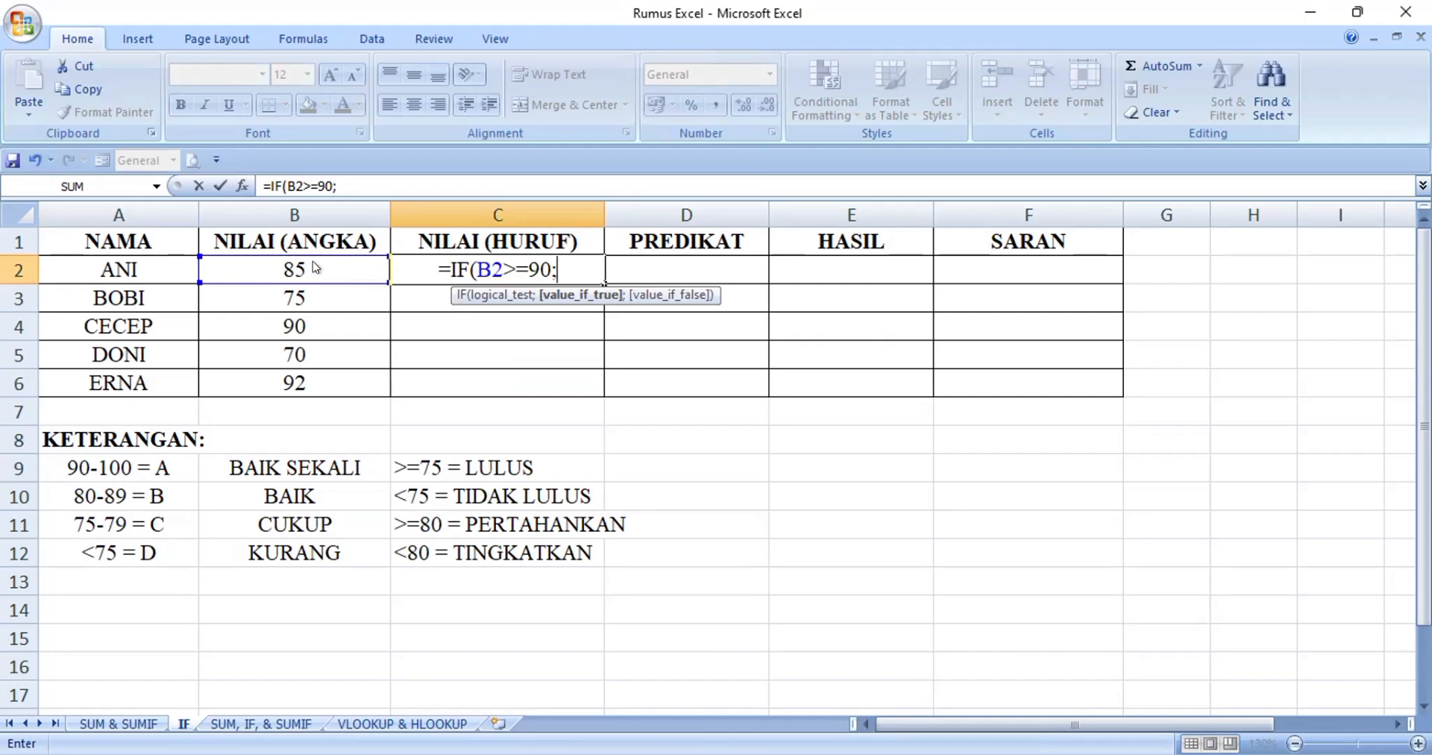
Add "A" as the value-if-true argument of the IF formula in C2, using semicolon separators
text("A)
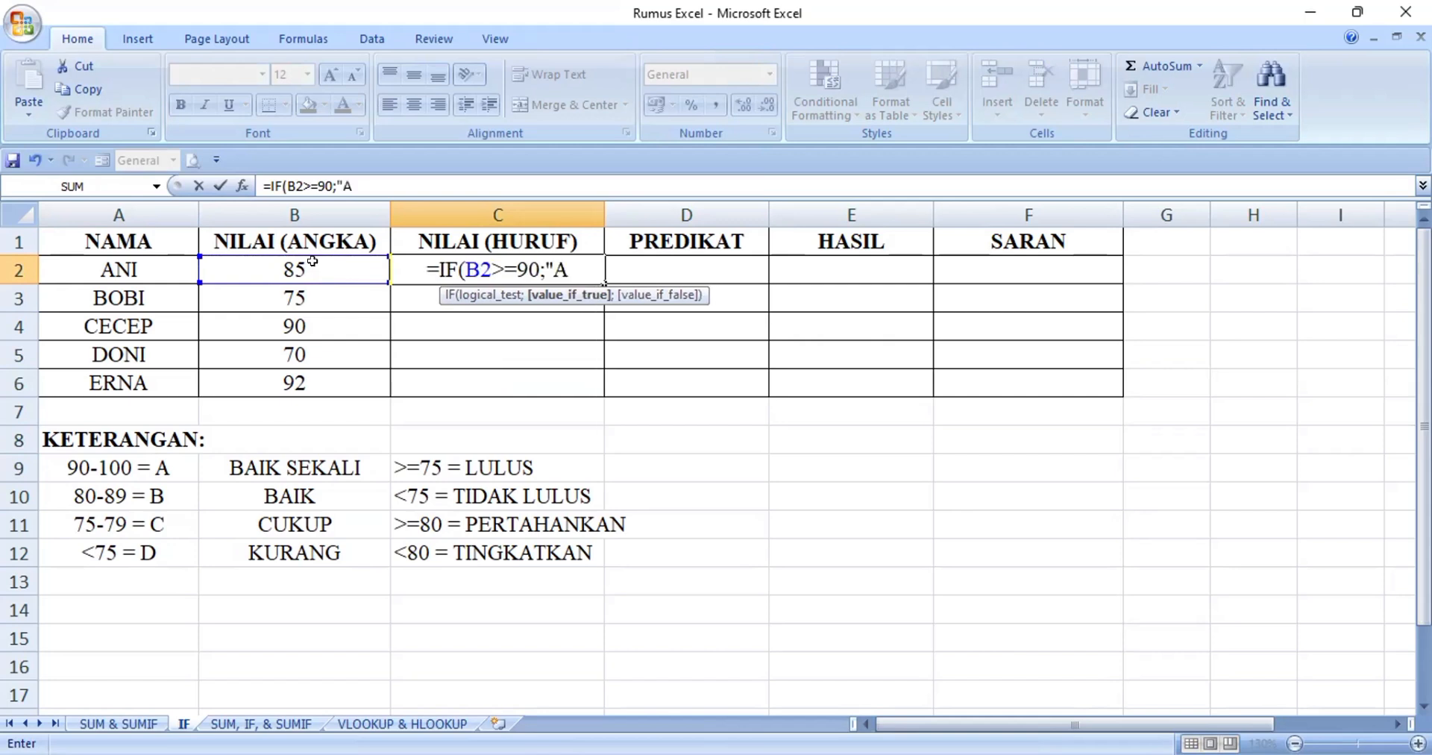
text(")
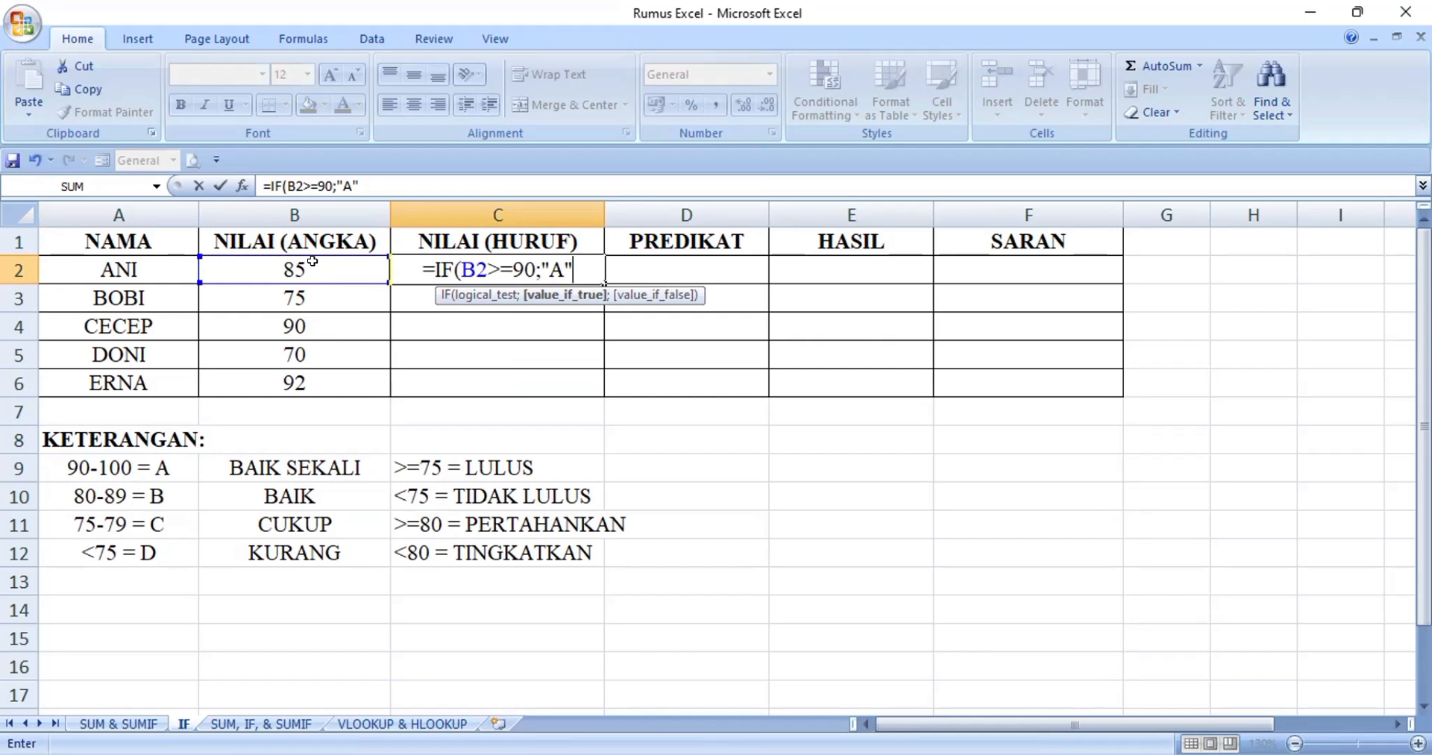
Nest a second IF as the value-if-false argument, testing B2>=80 and returning "B"
text(;)
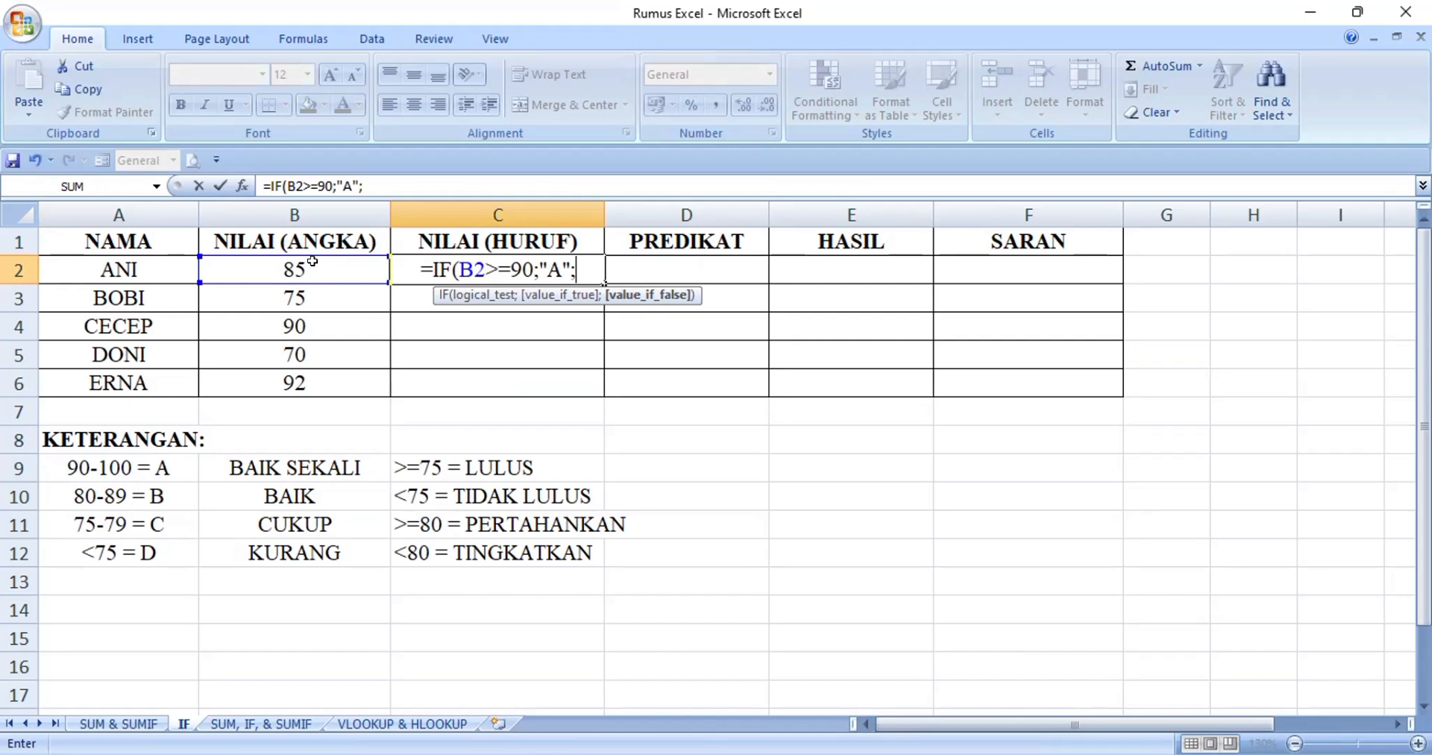
text(I)
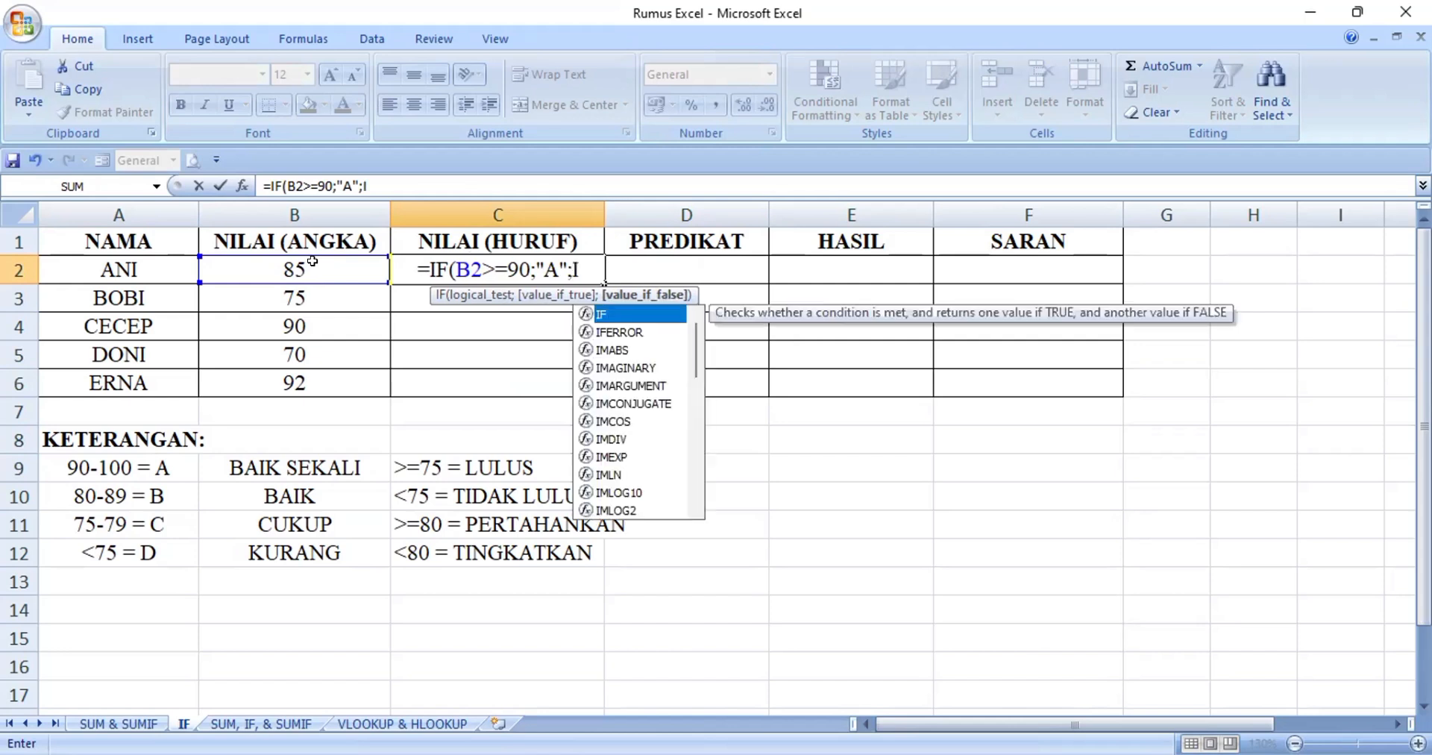
double_click(622, 313)
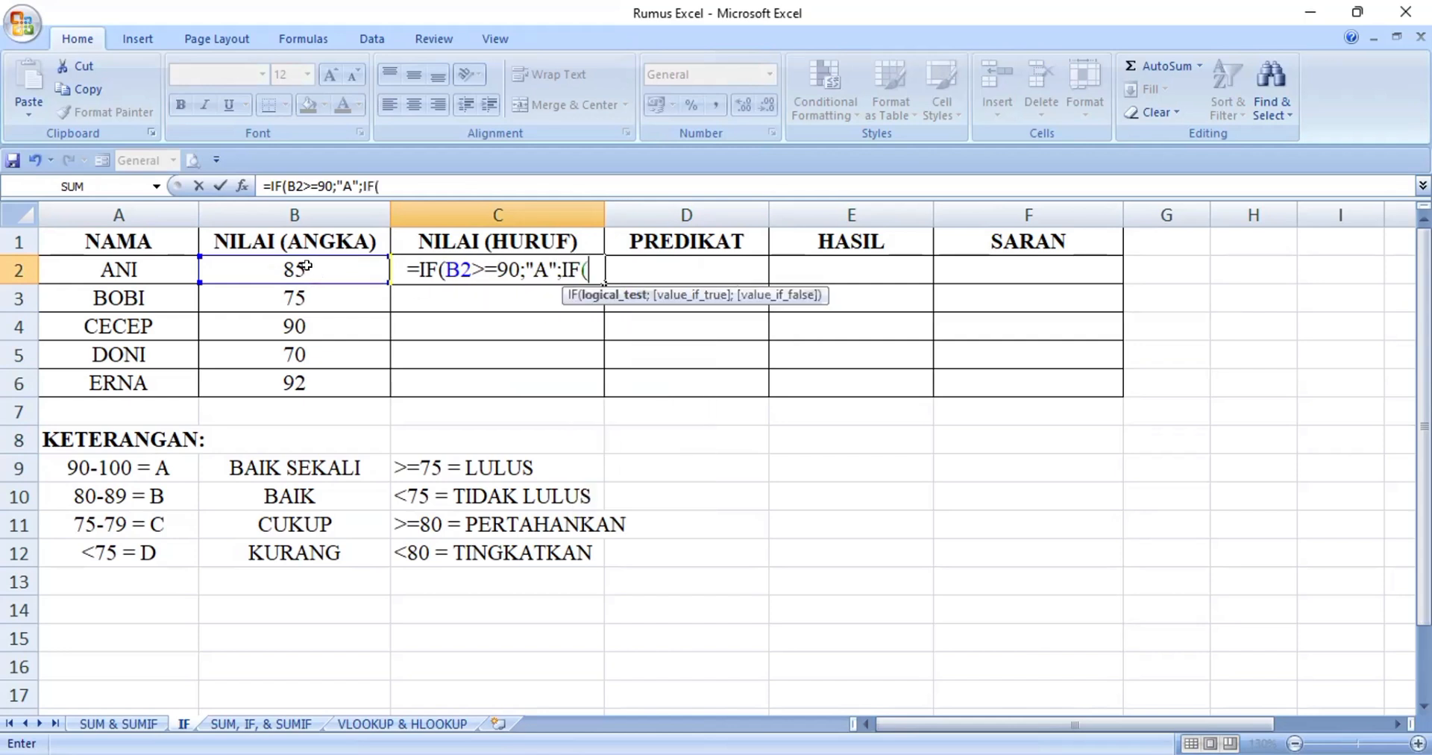
click(299, 267)
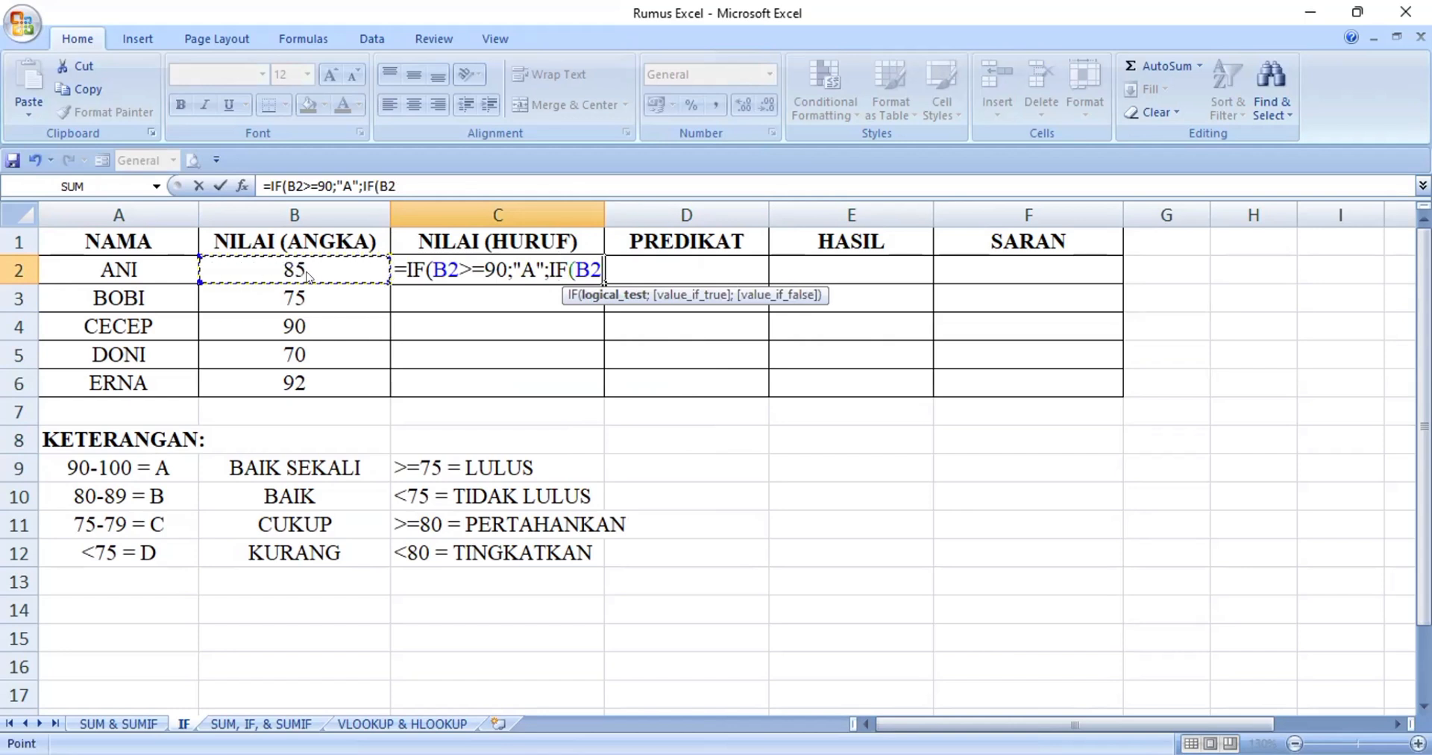
text(>=)
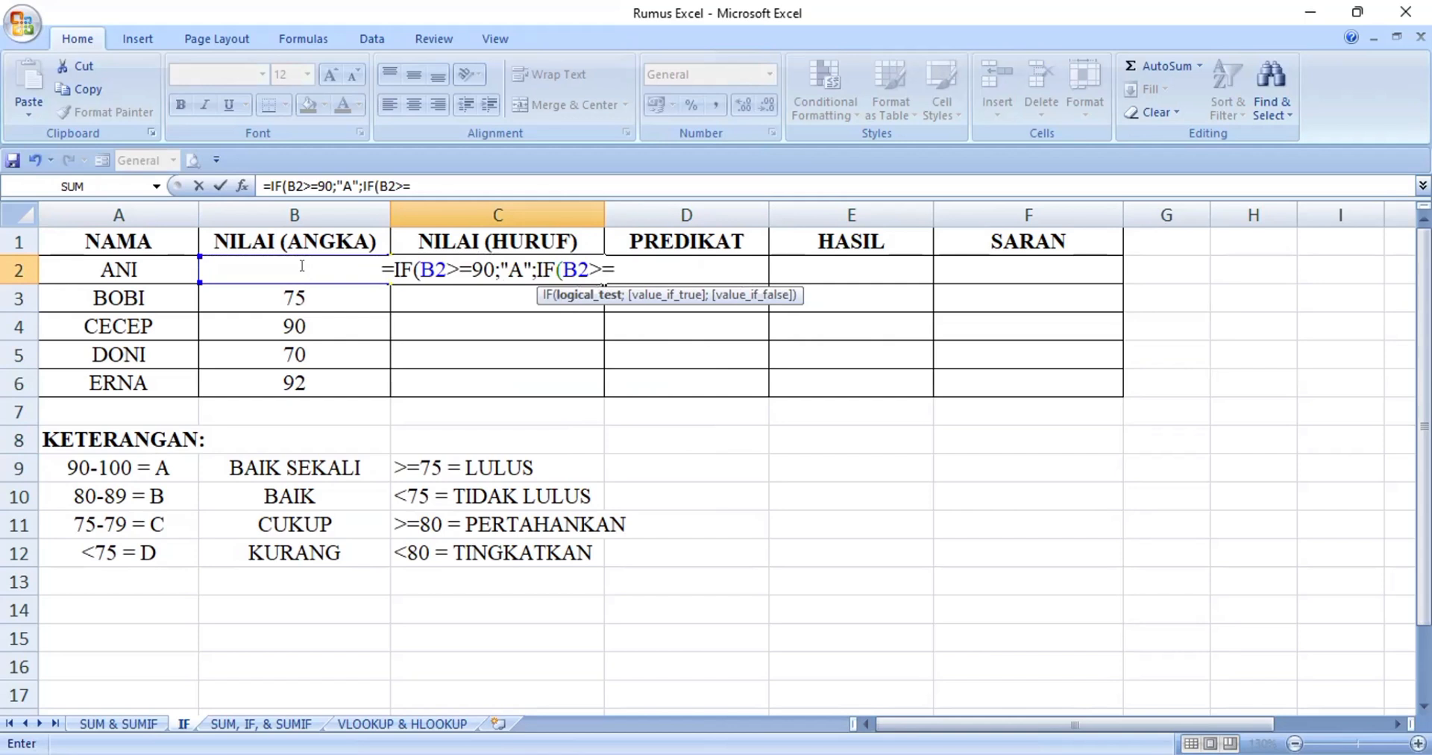
text(80;)
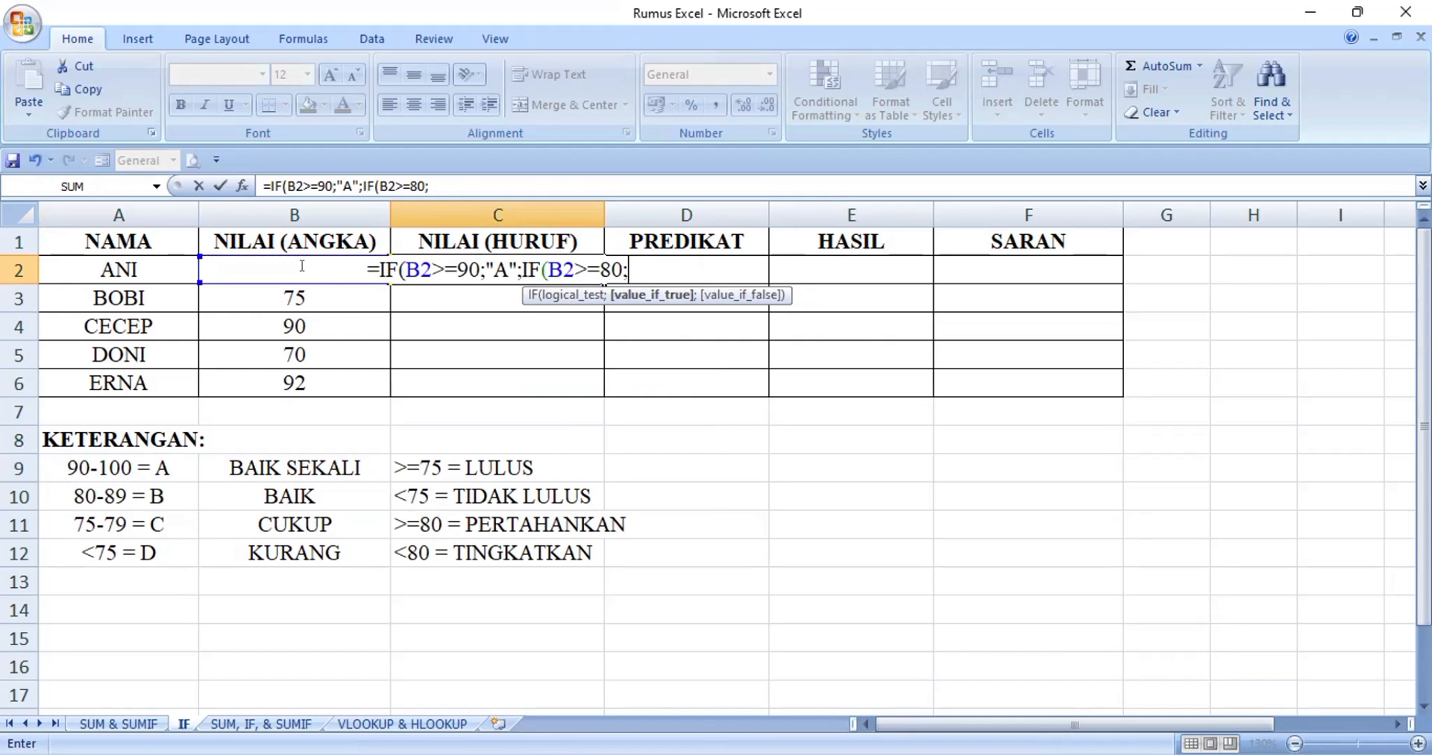
text("B)
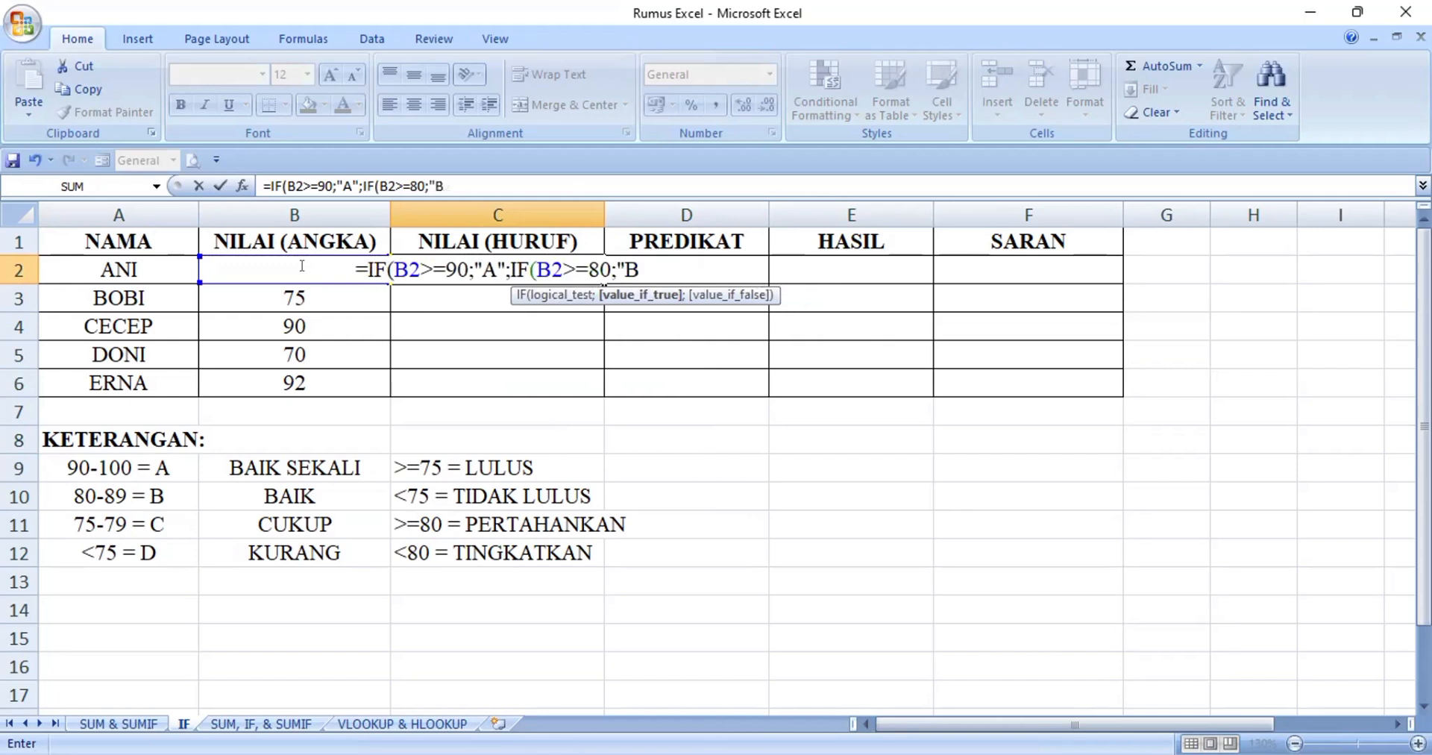
text(")
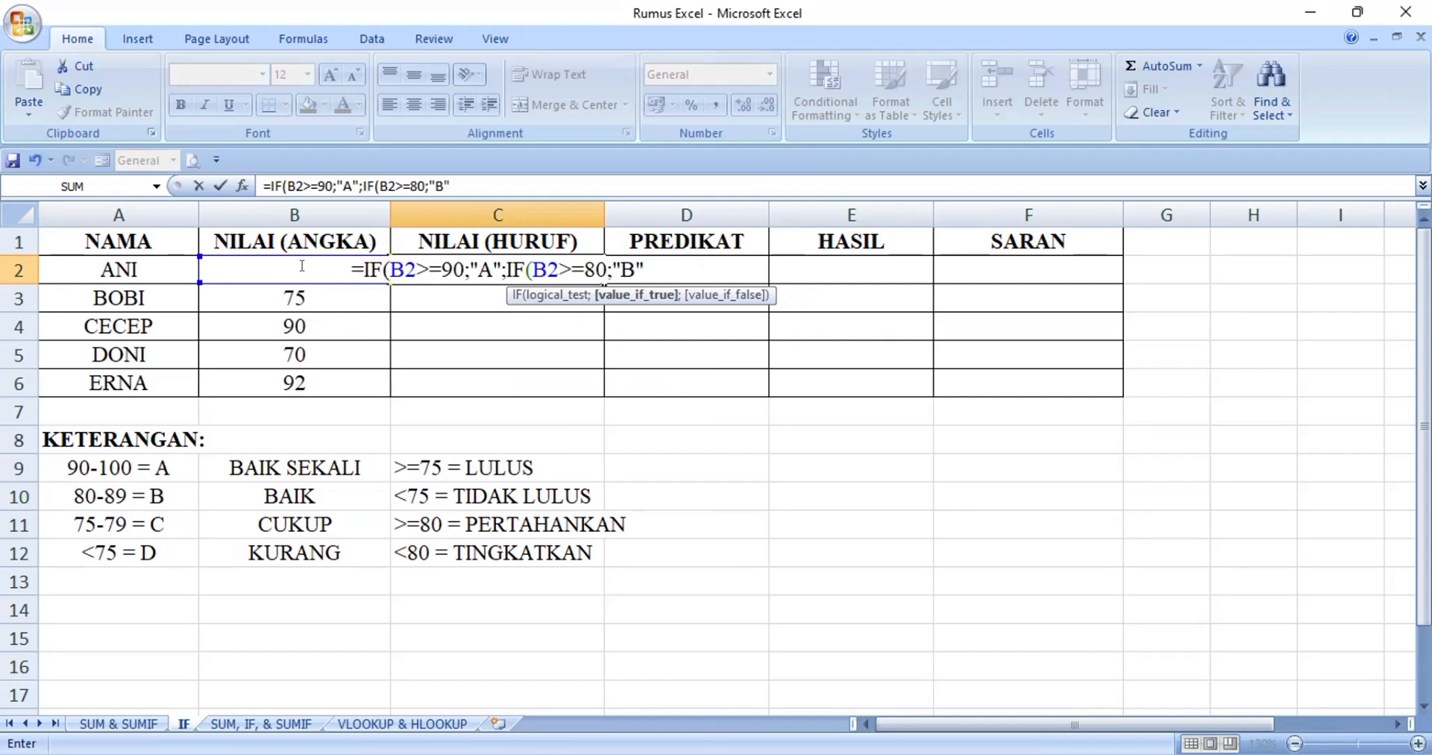
text(;)
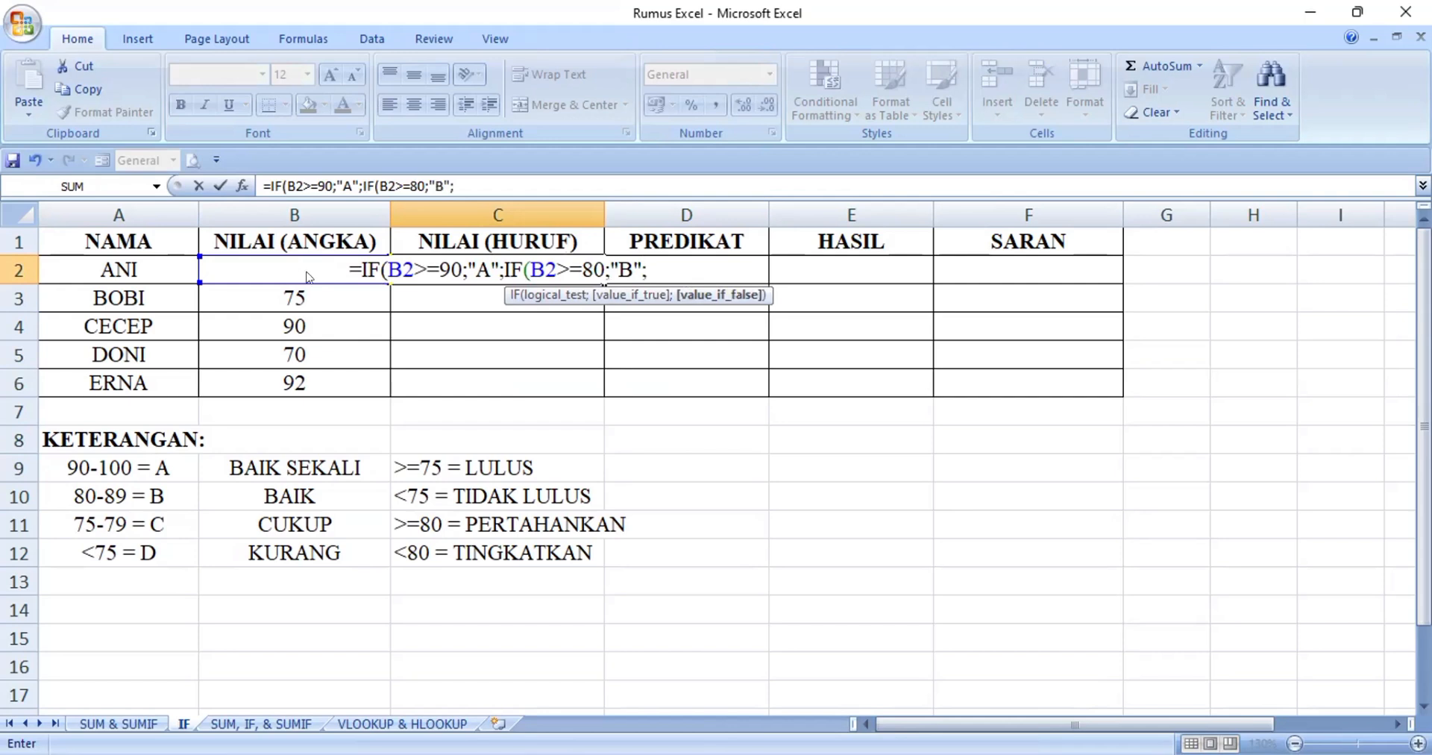
text(IP)
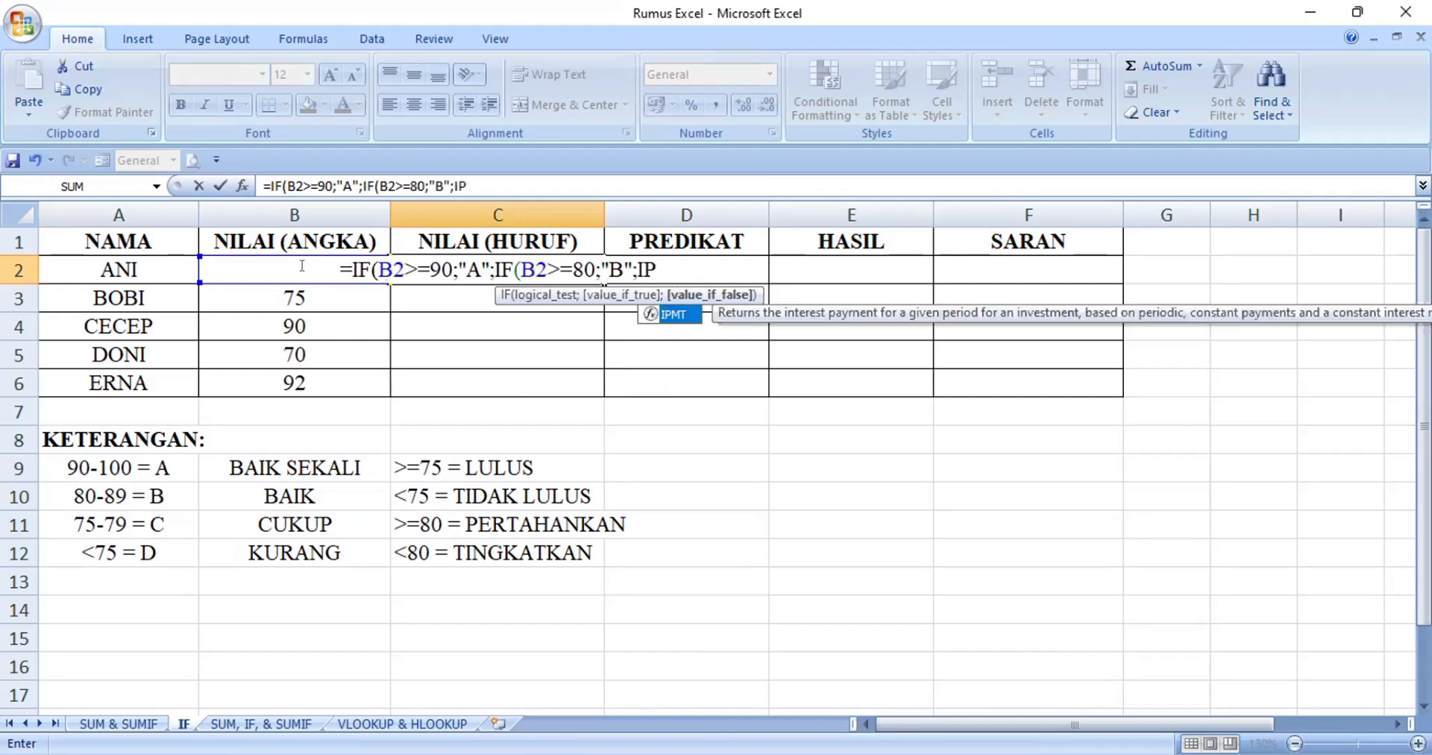
Nest a third IF as the value-if-false argument in C2, testing B2>=75 and returning "C"
key(BackSpace)
text(F)
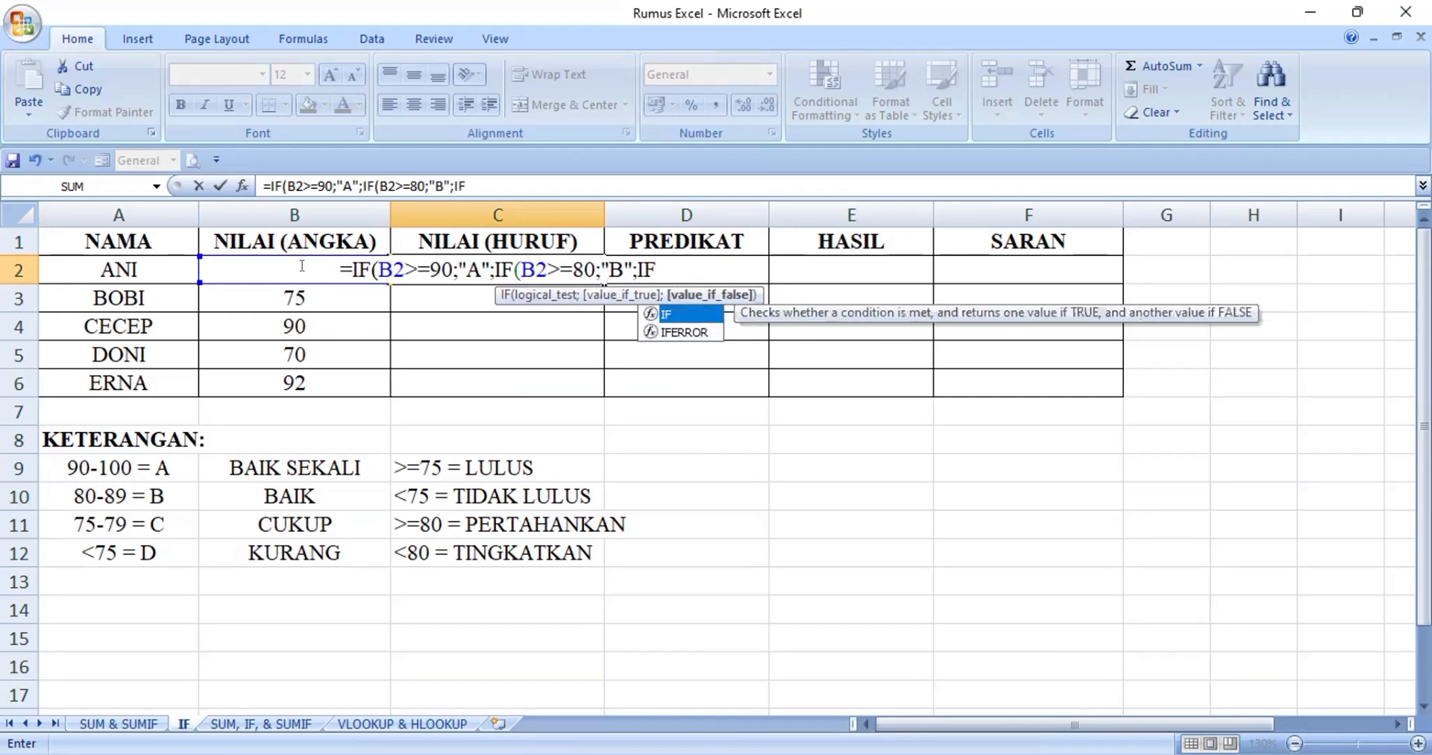
double_click(692, 315)
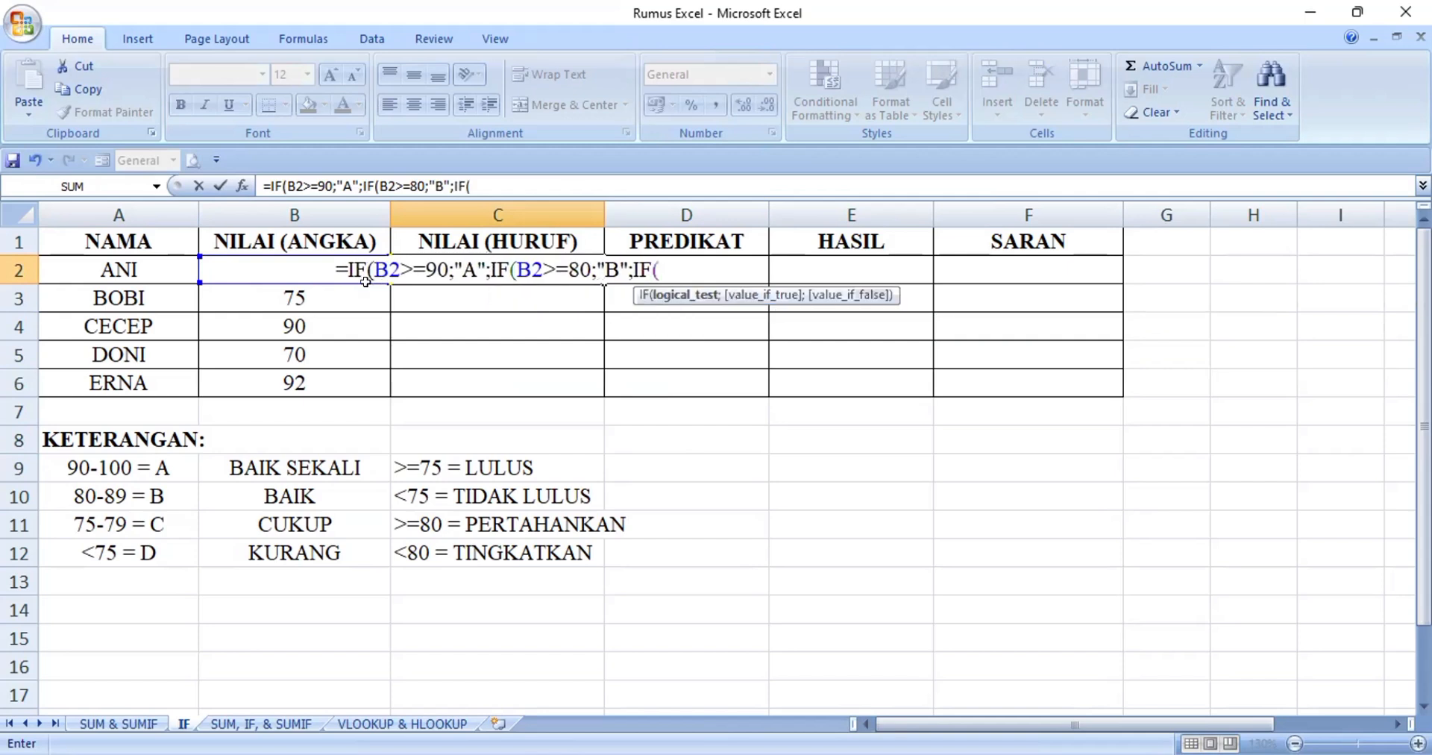
click(276, 264)
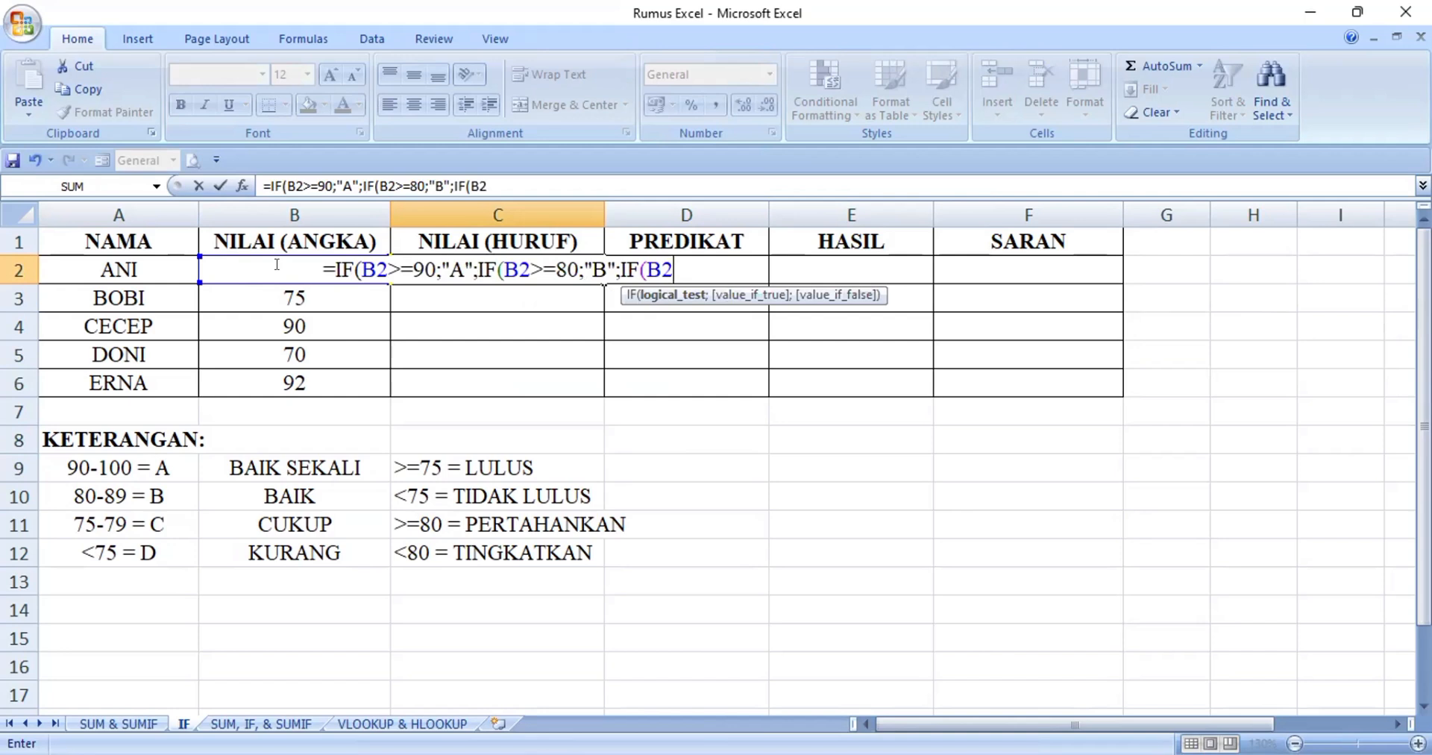
text(;)
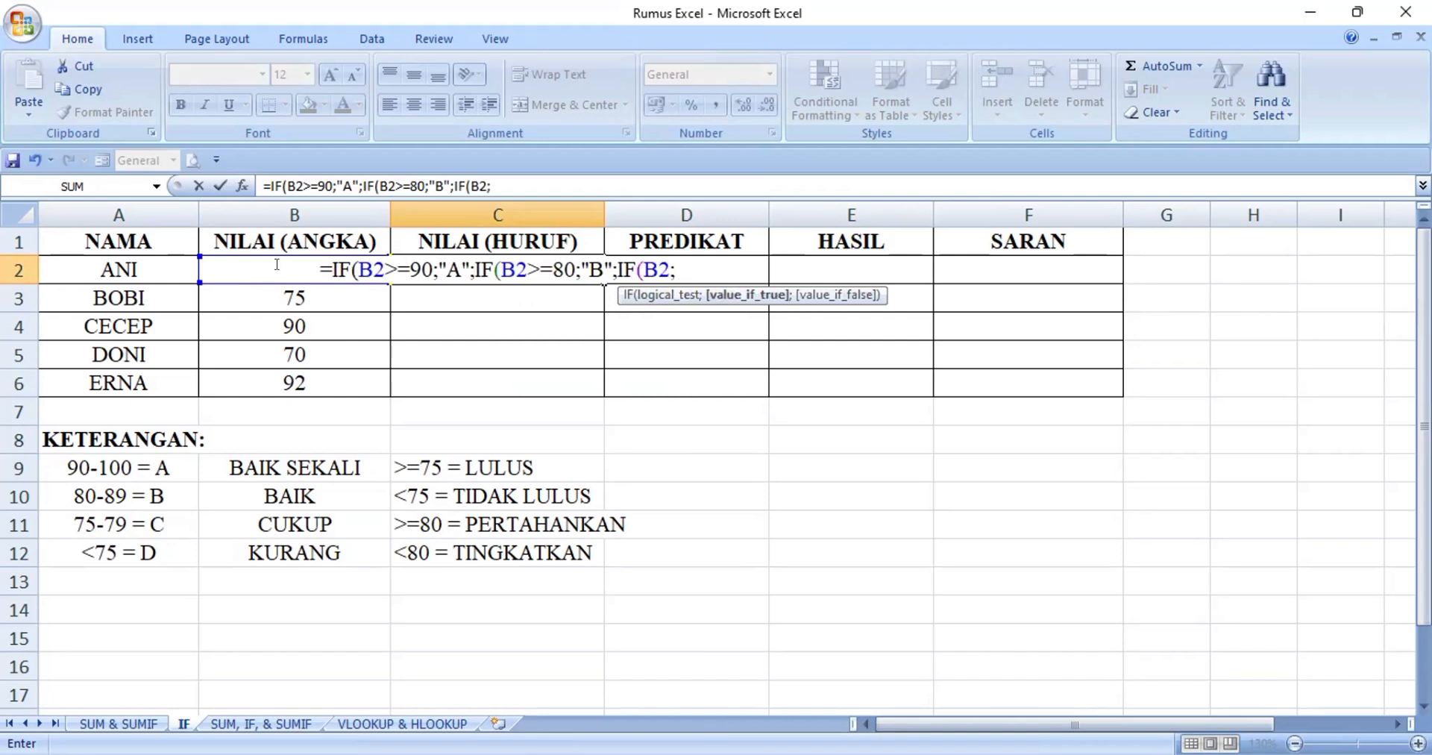
key(BackSpace)
text(>=)
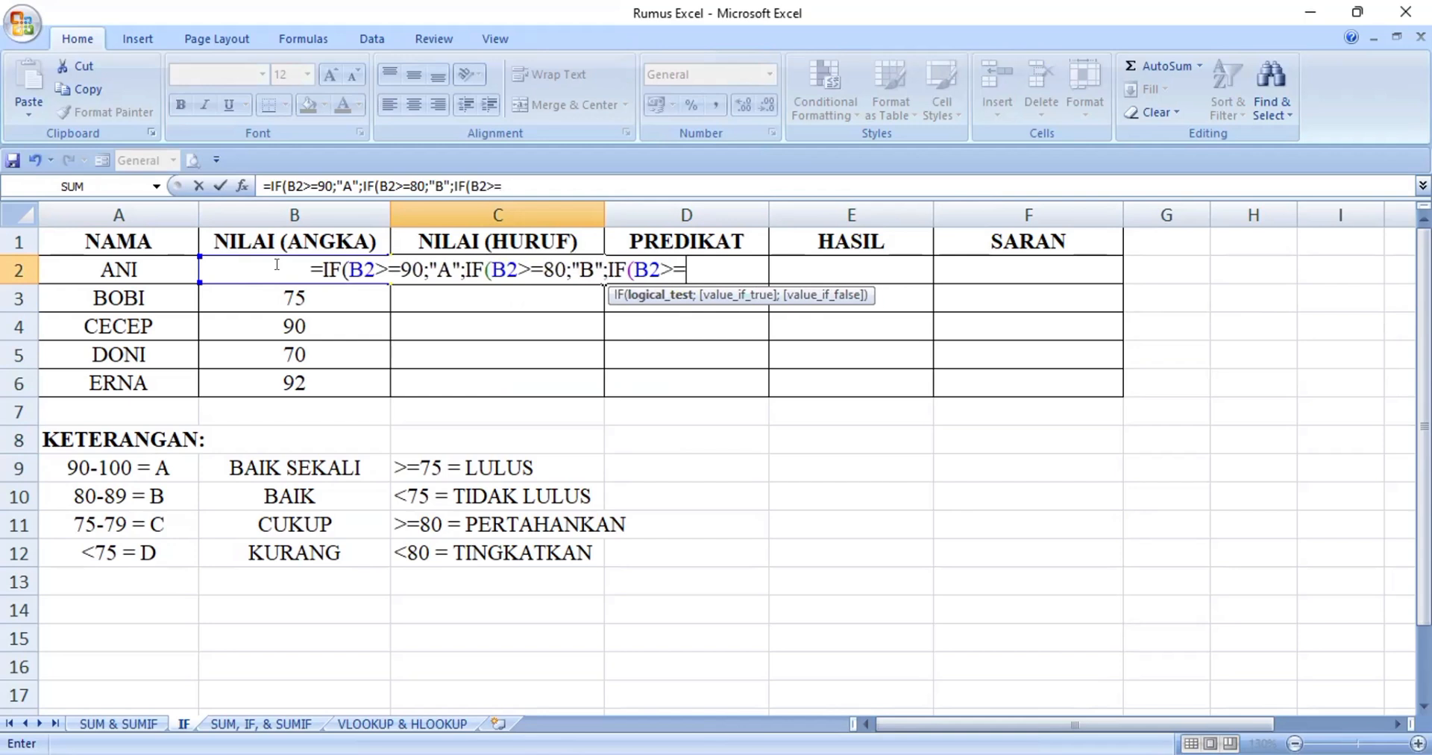
text(75;)
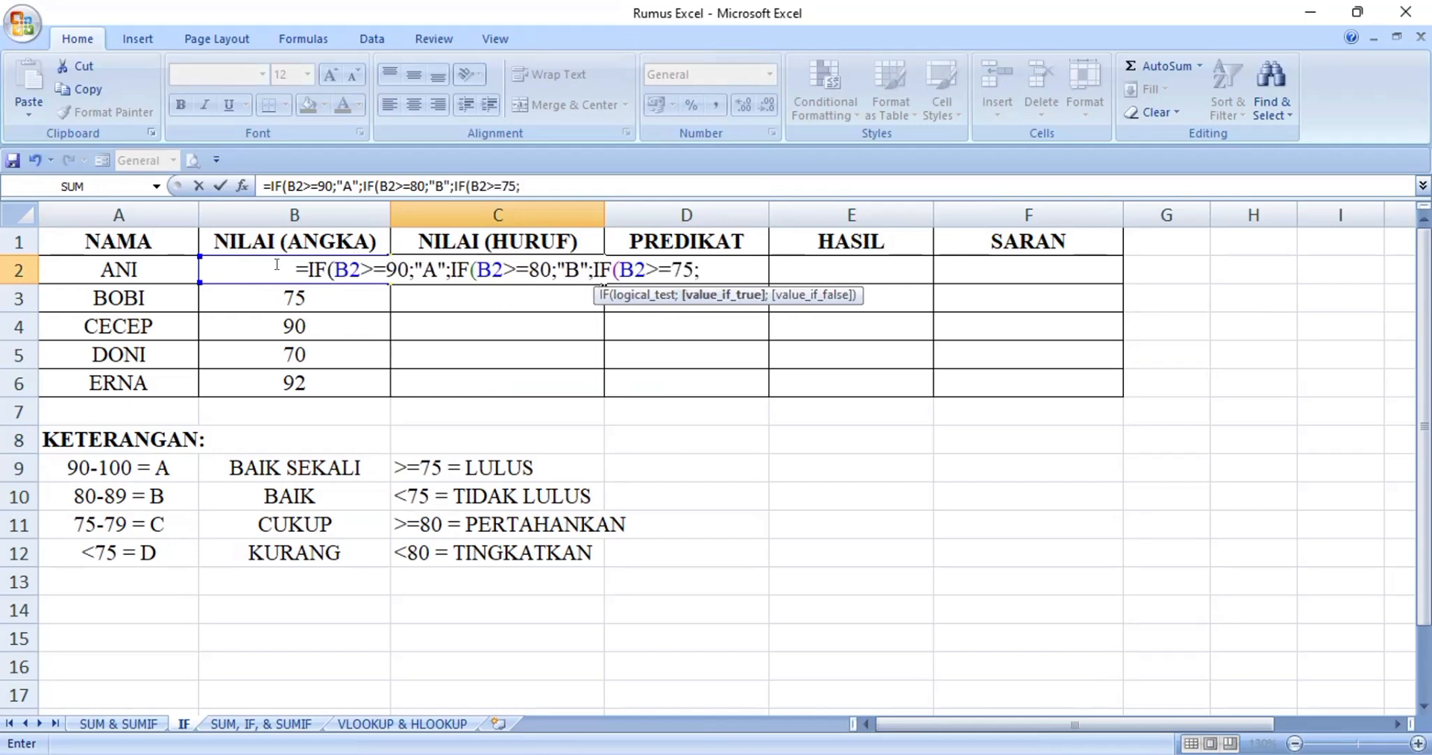
text("C")
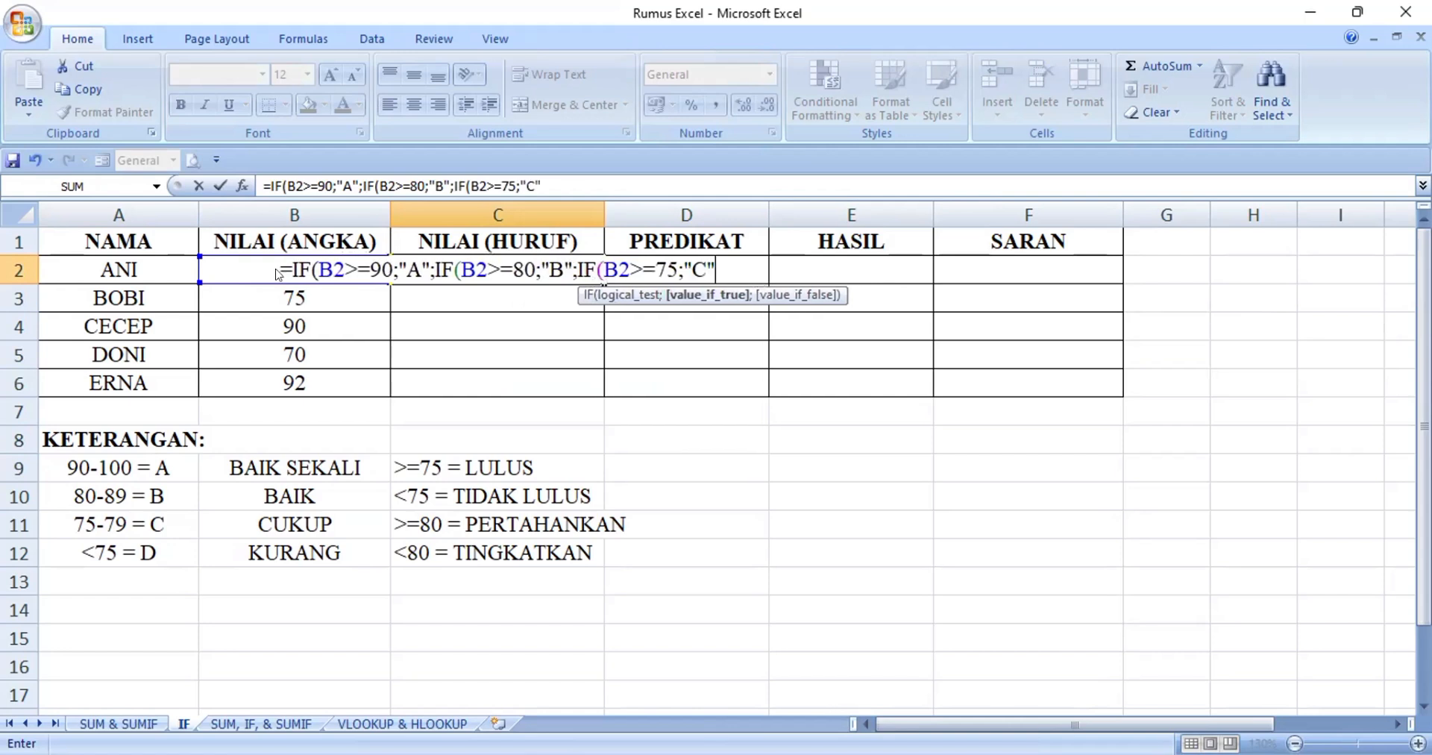
text(;)
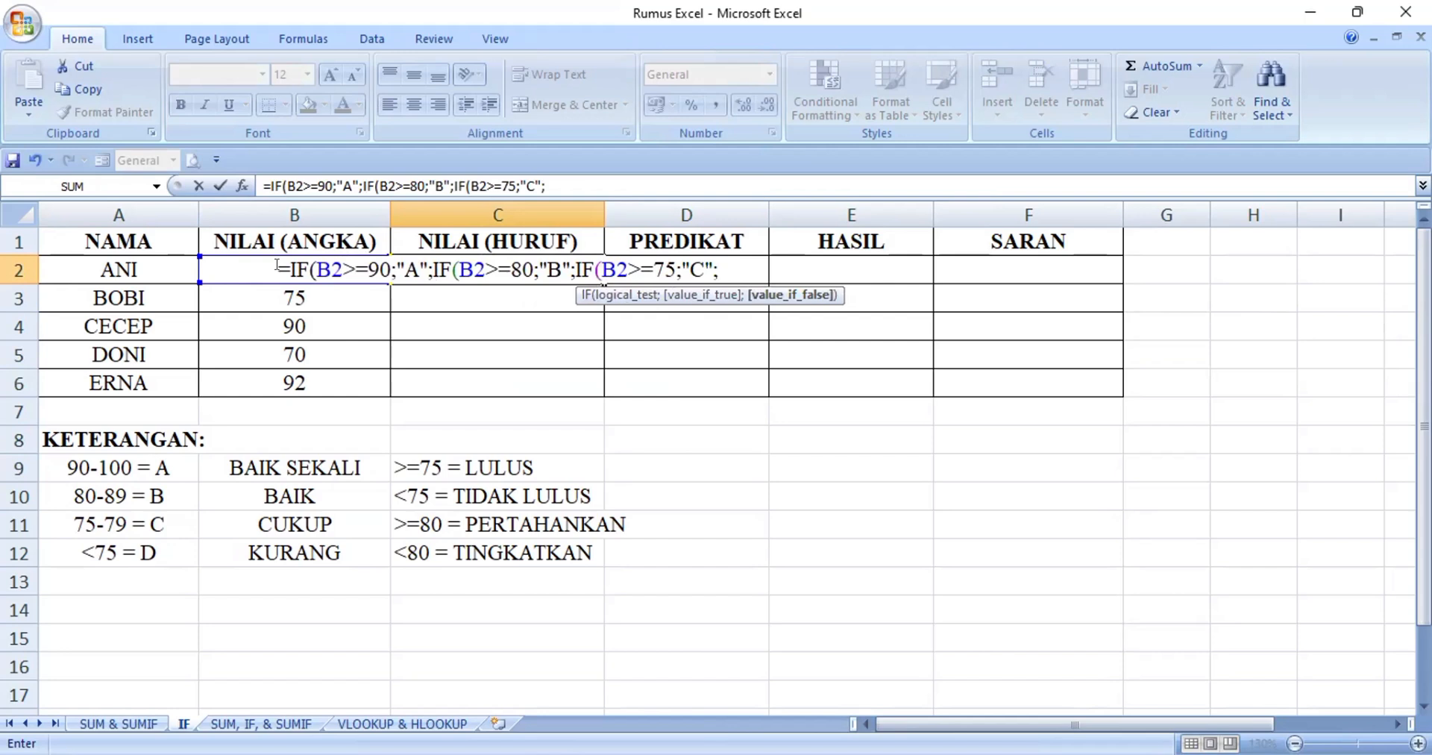
text("D)
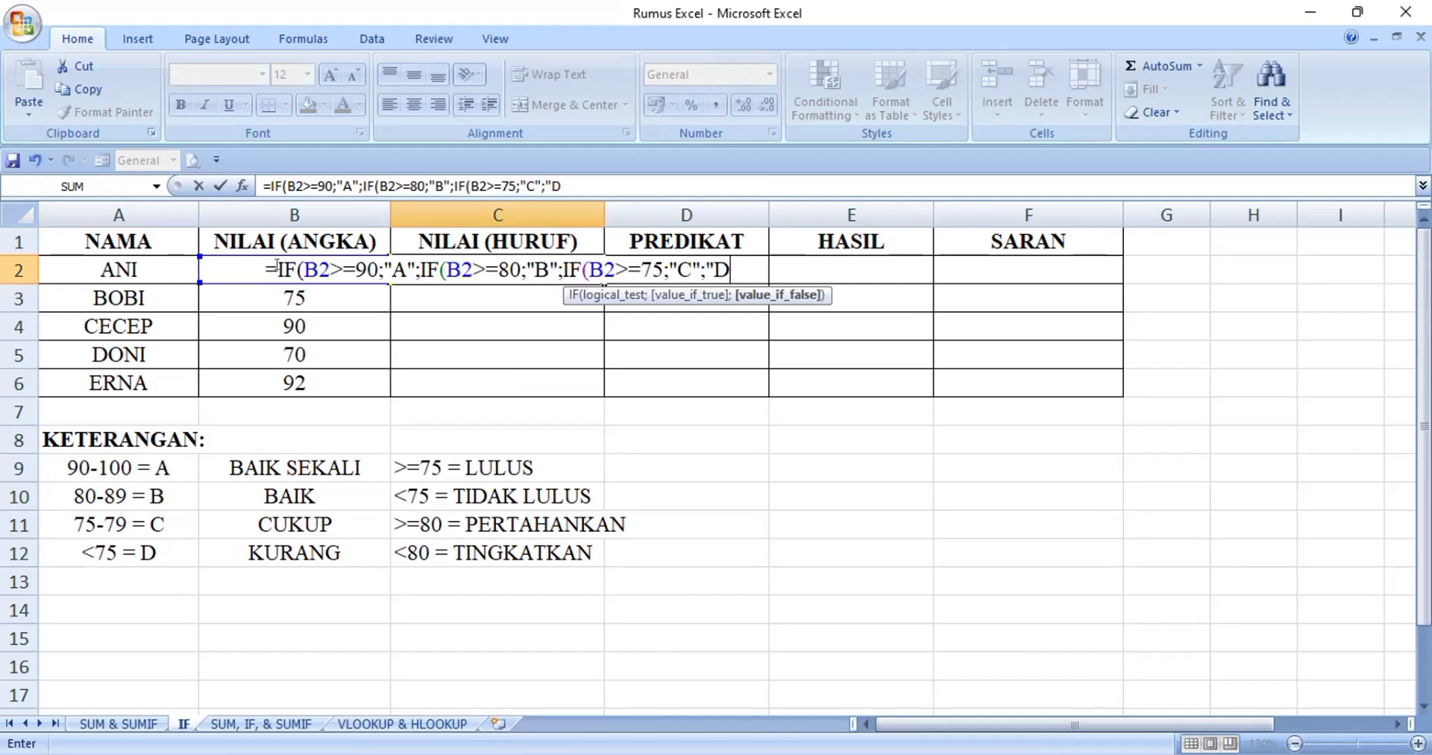
Add "D" as the final value-if-false argument, close all three IF functions and enter the formula in C2
text(")
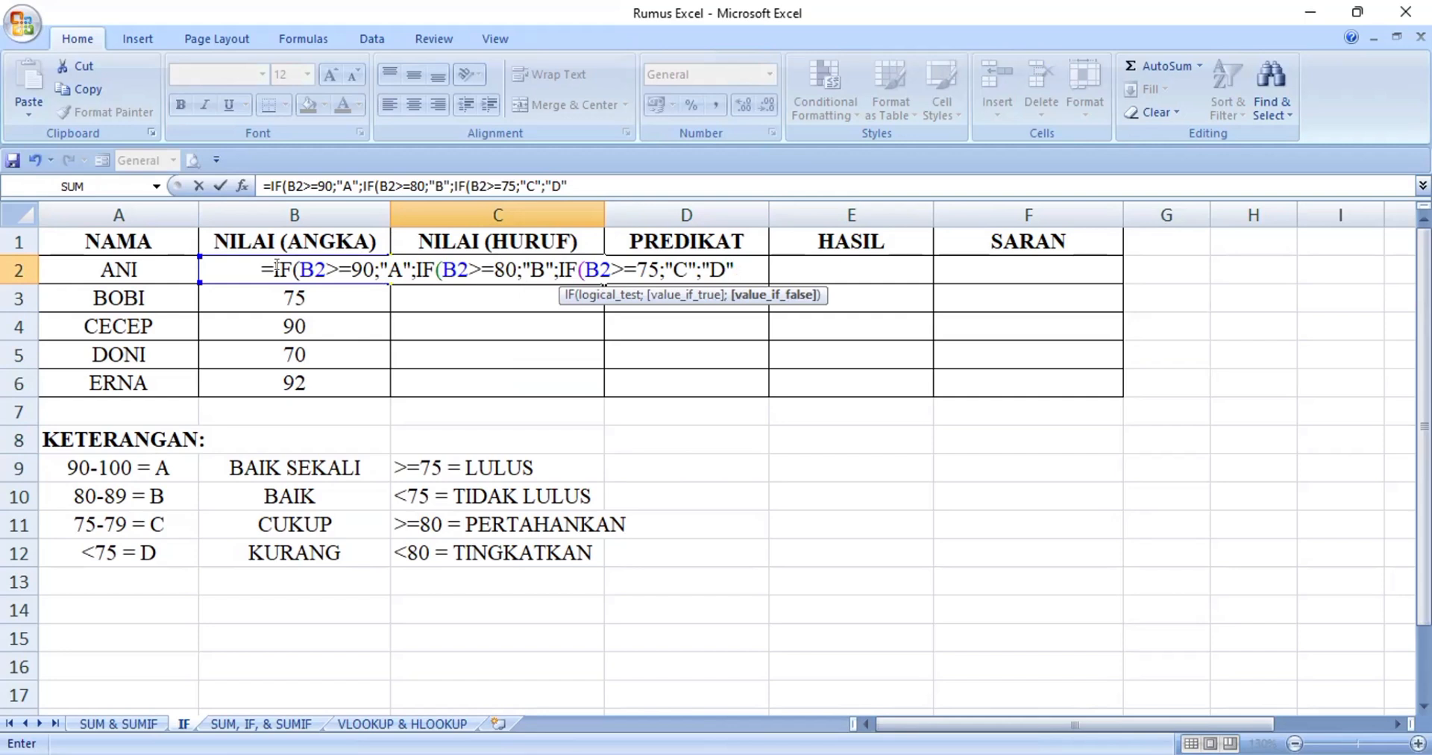
text())
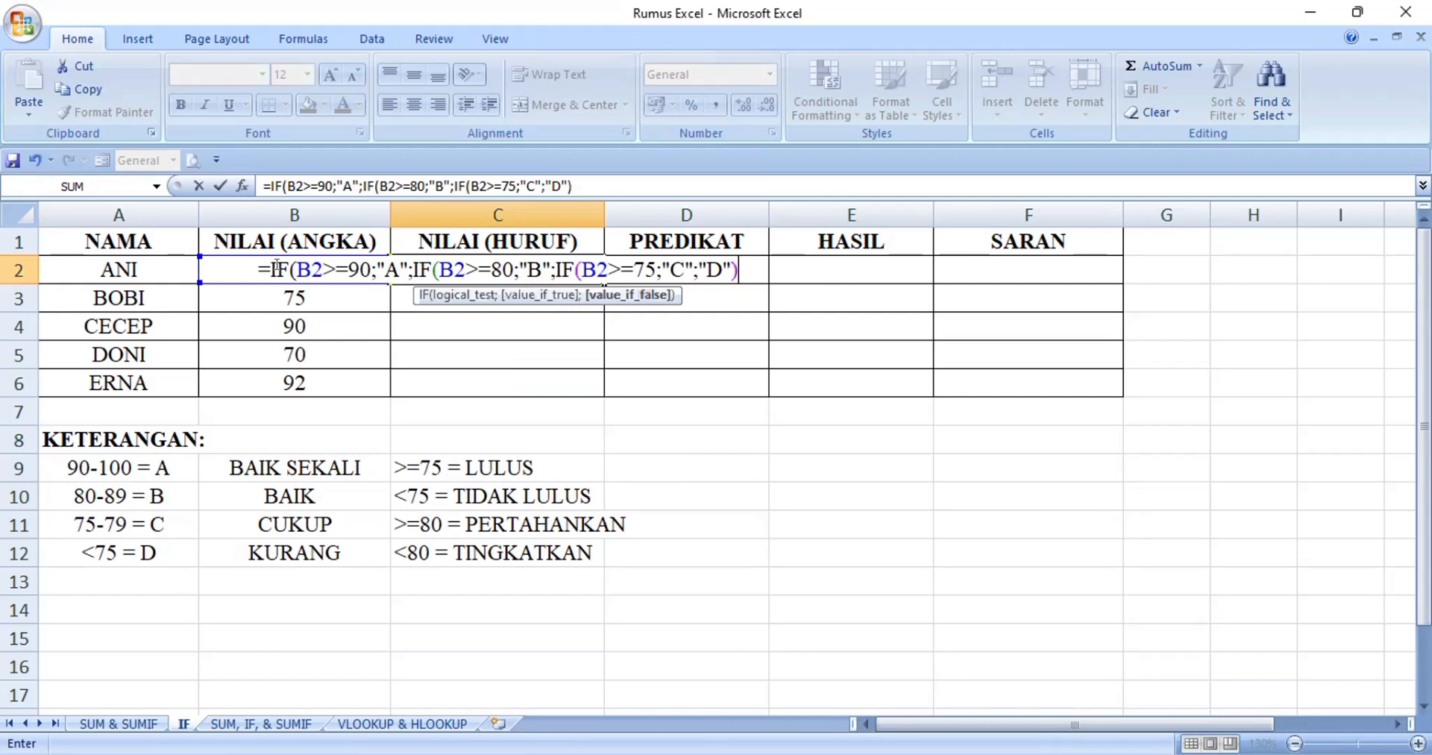
text())
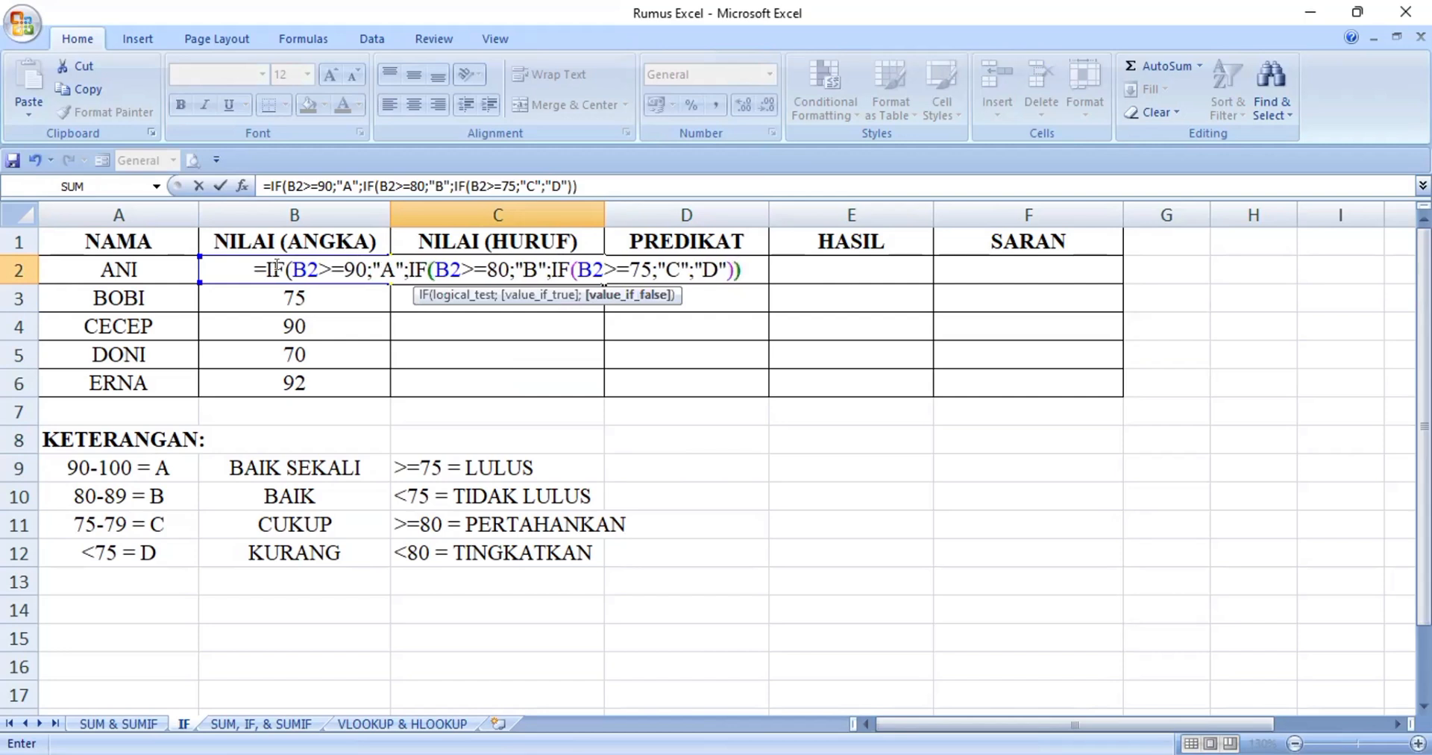
text())
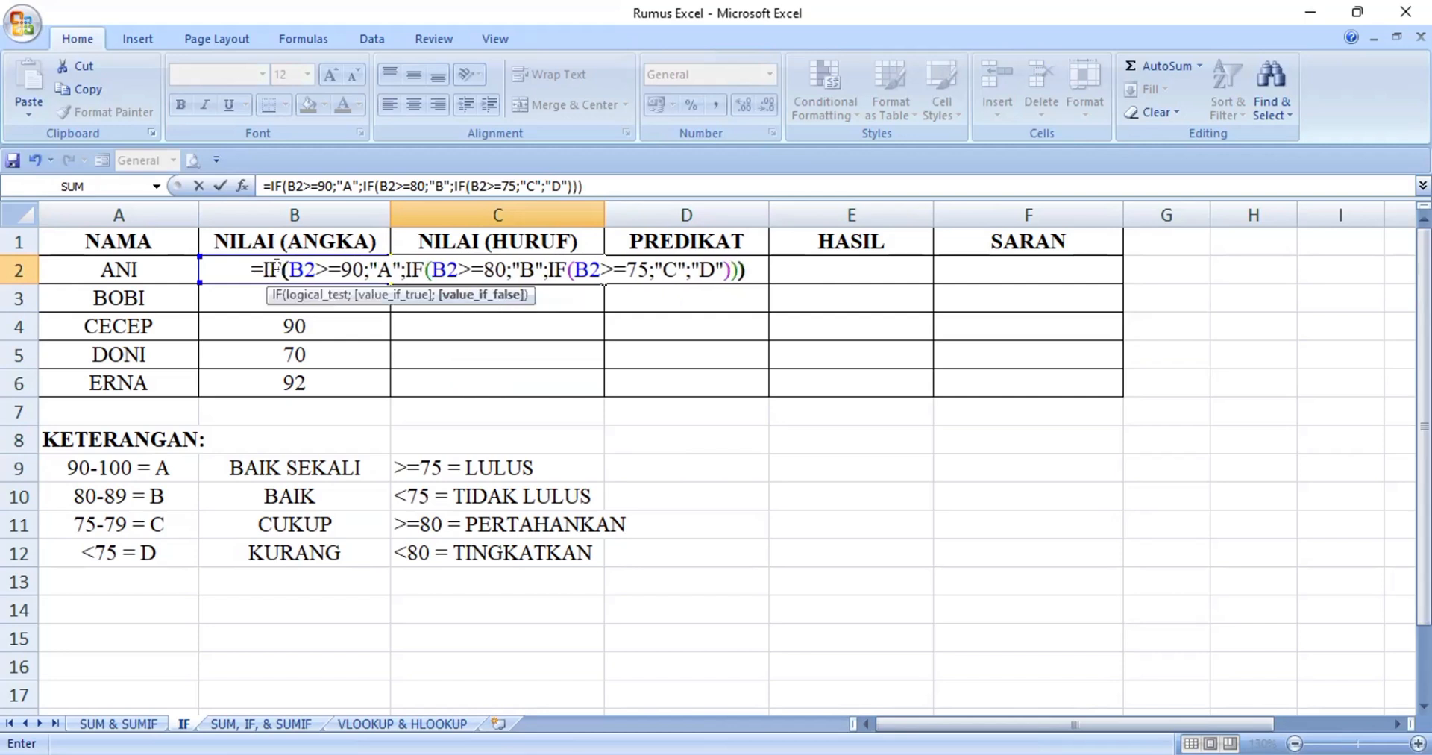
key(Return)
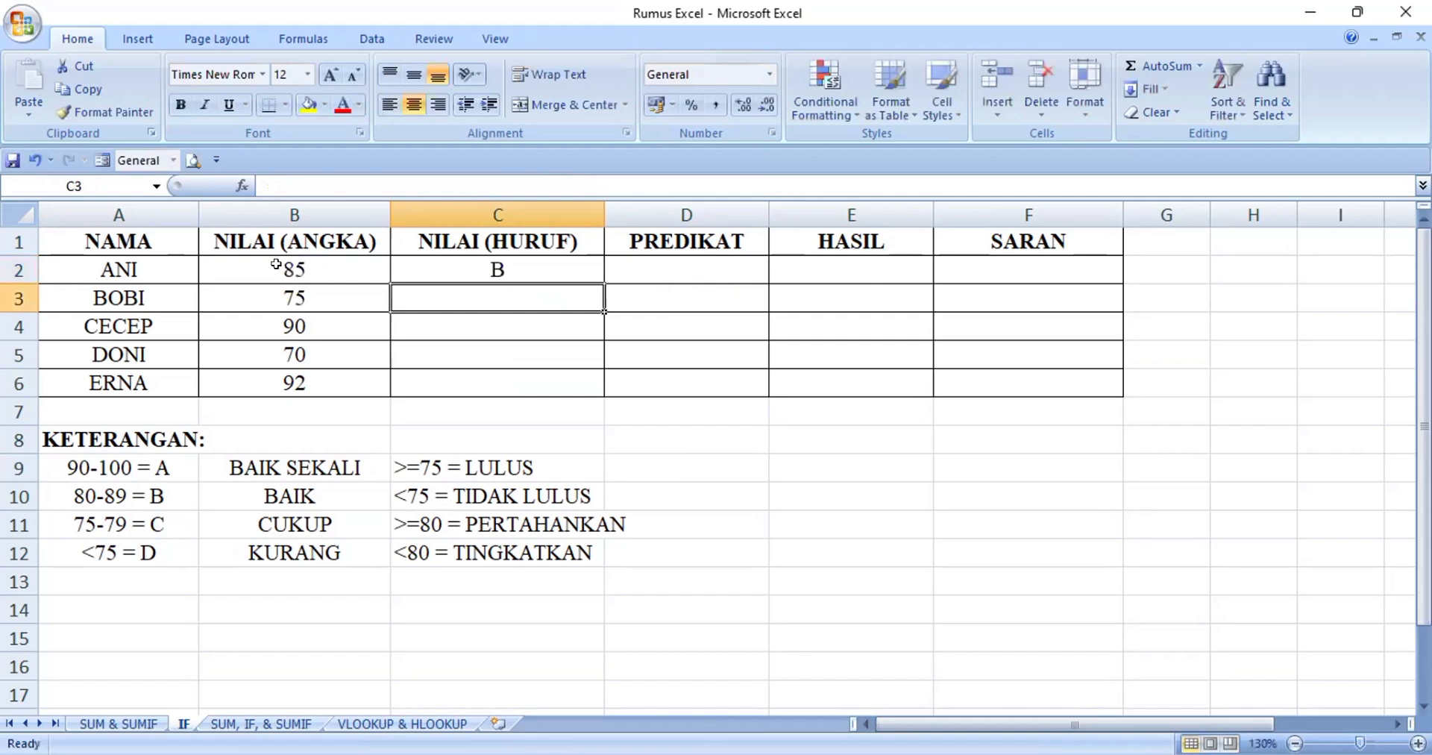
Fill the nested IF formula from C2 down through C6
click(459, 264)
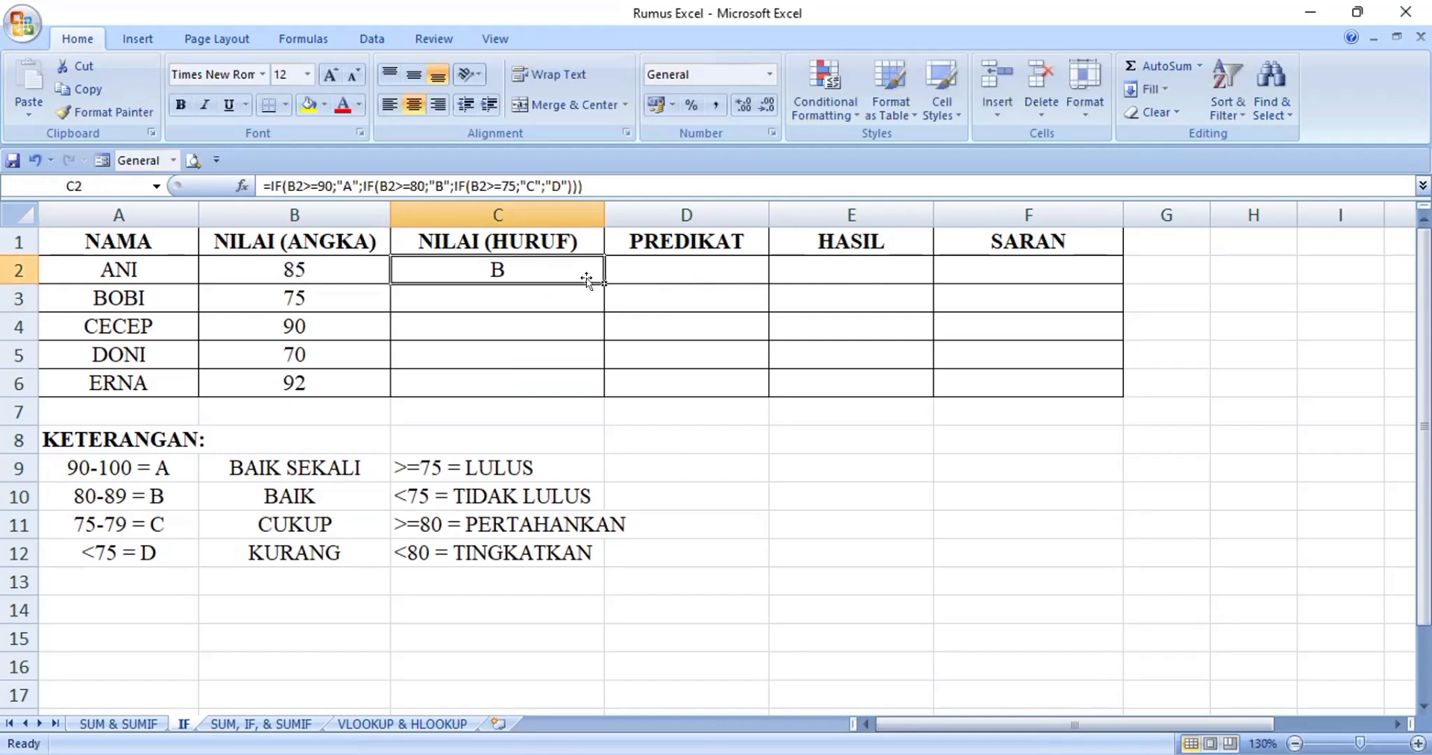
drag(602, 279, 596, 386)
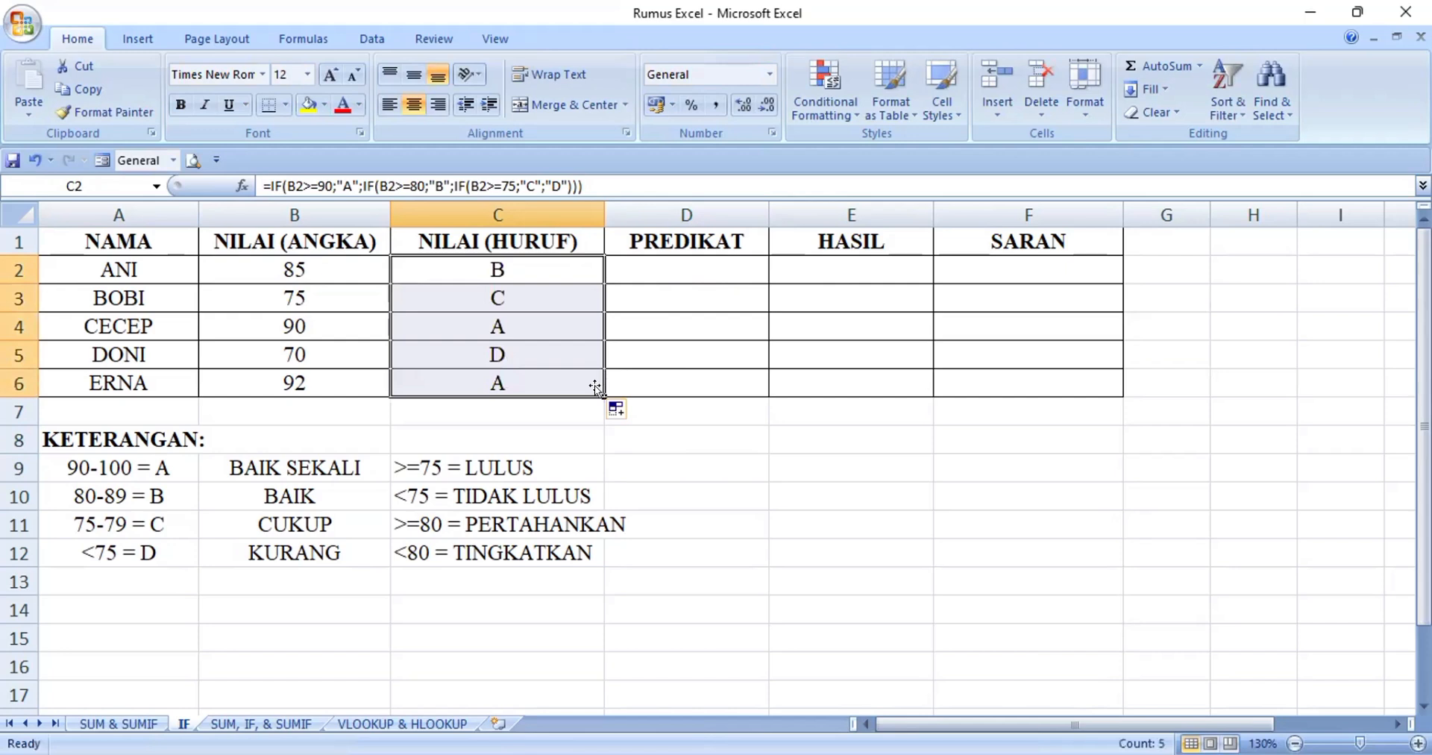
click(464, 313)
Check the copied formulas and letter grades cell by cell in the NILAI (HURUF) column, C2 to C6
click(528, 268)
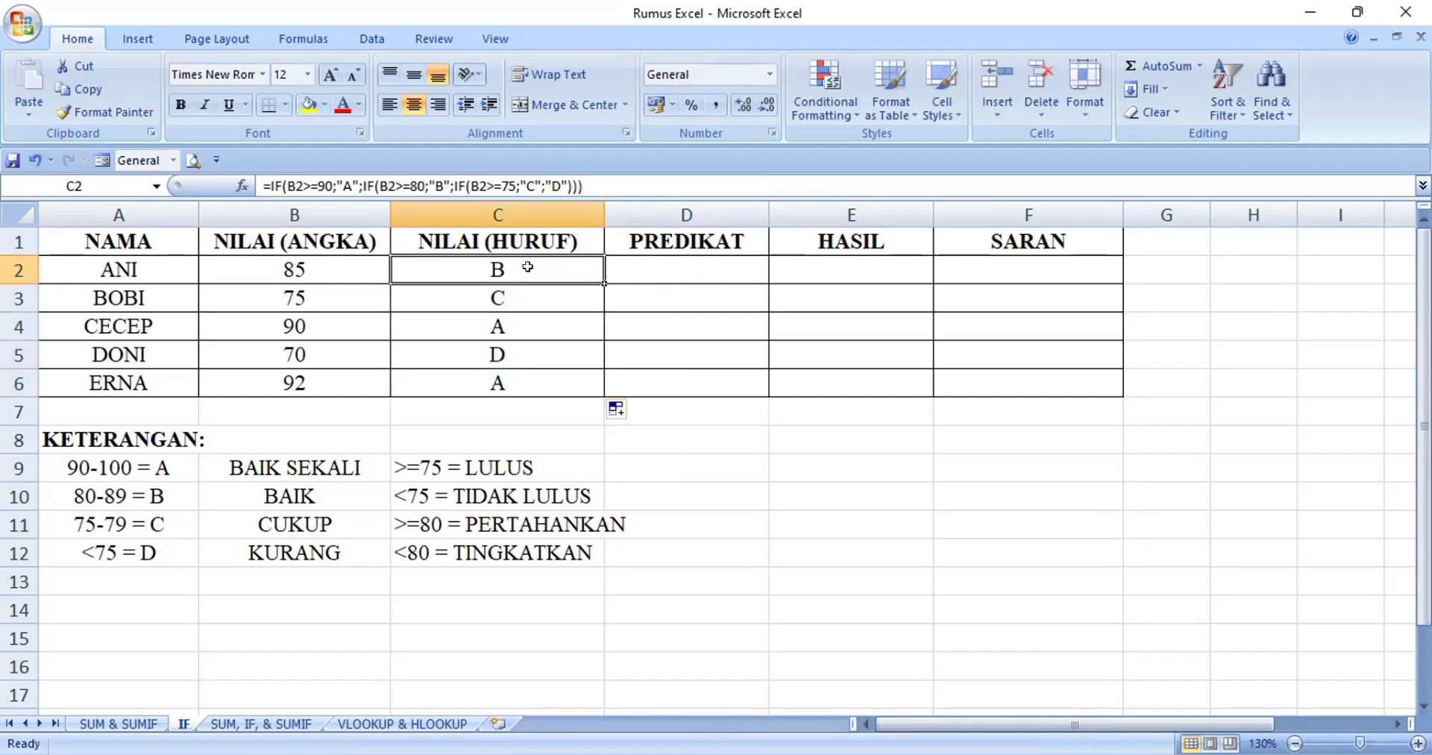
key(Down)
key(Down)
key(Down)
key(Down)
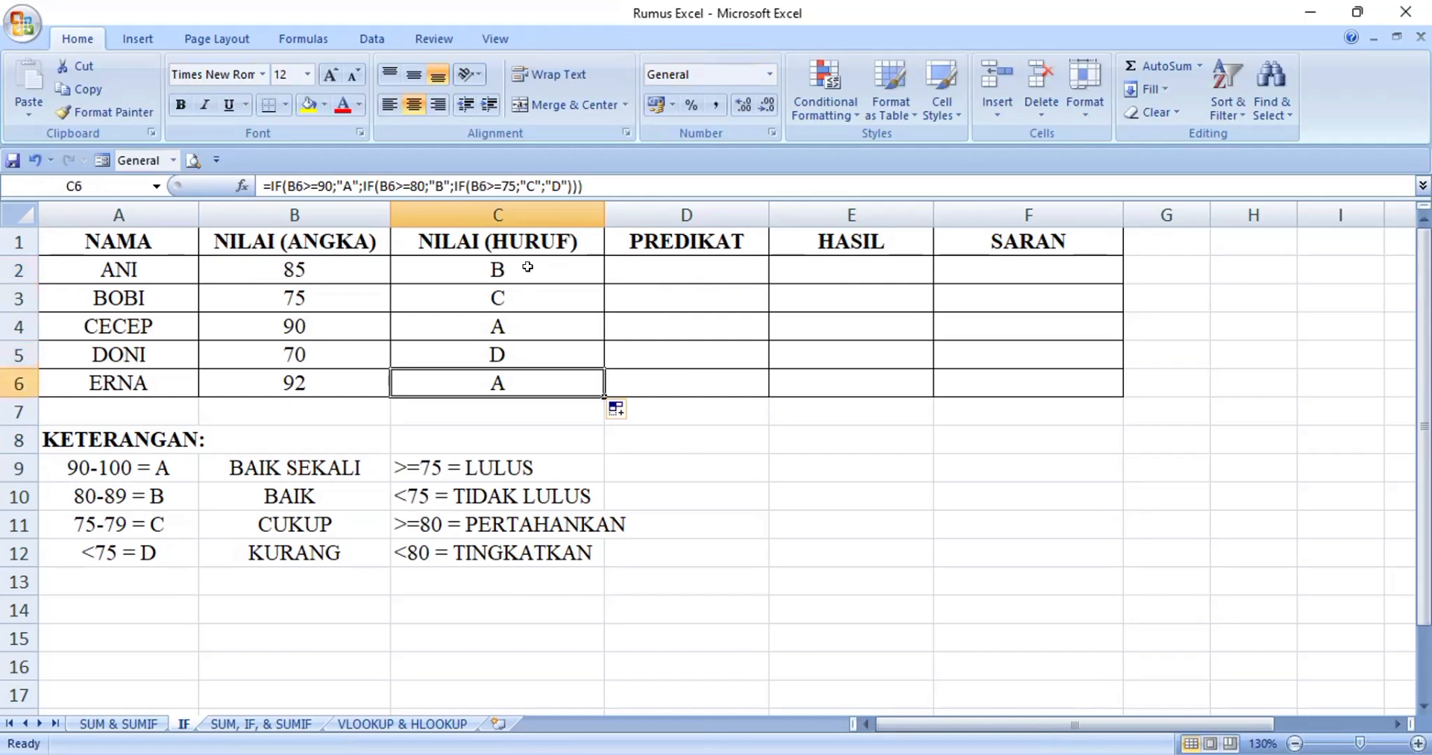
key(Up)
key(Up)
key(Up)
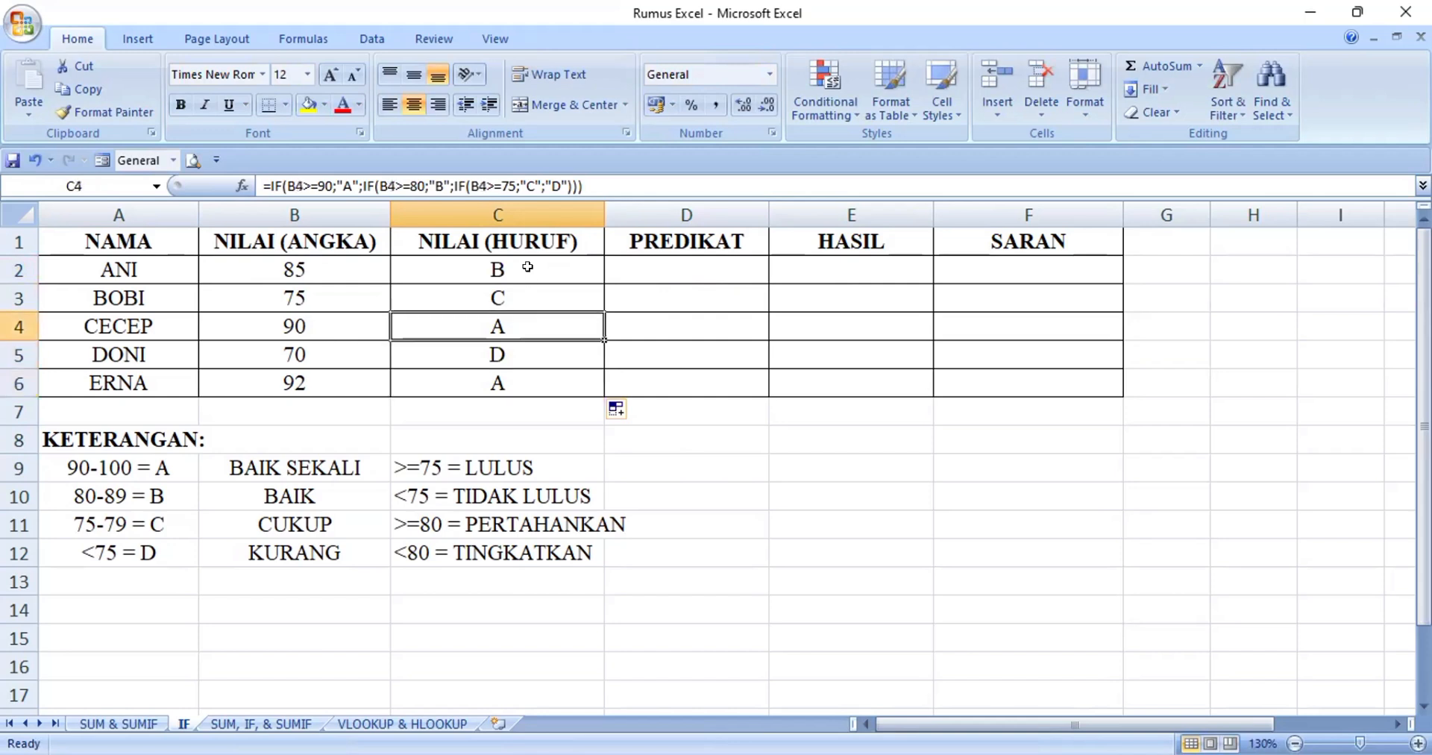
key(Up)
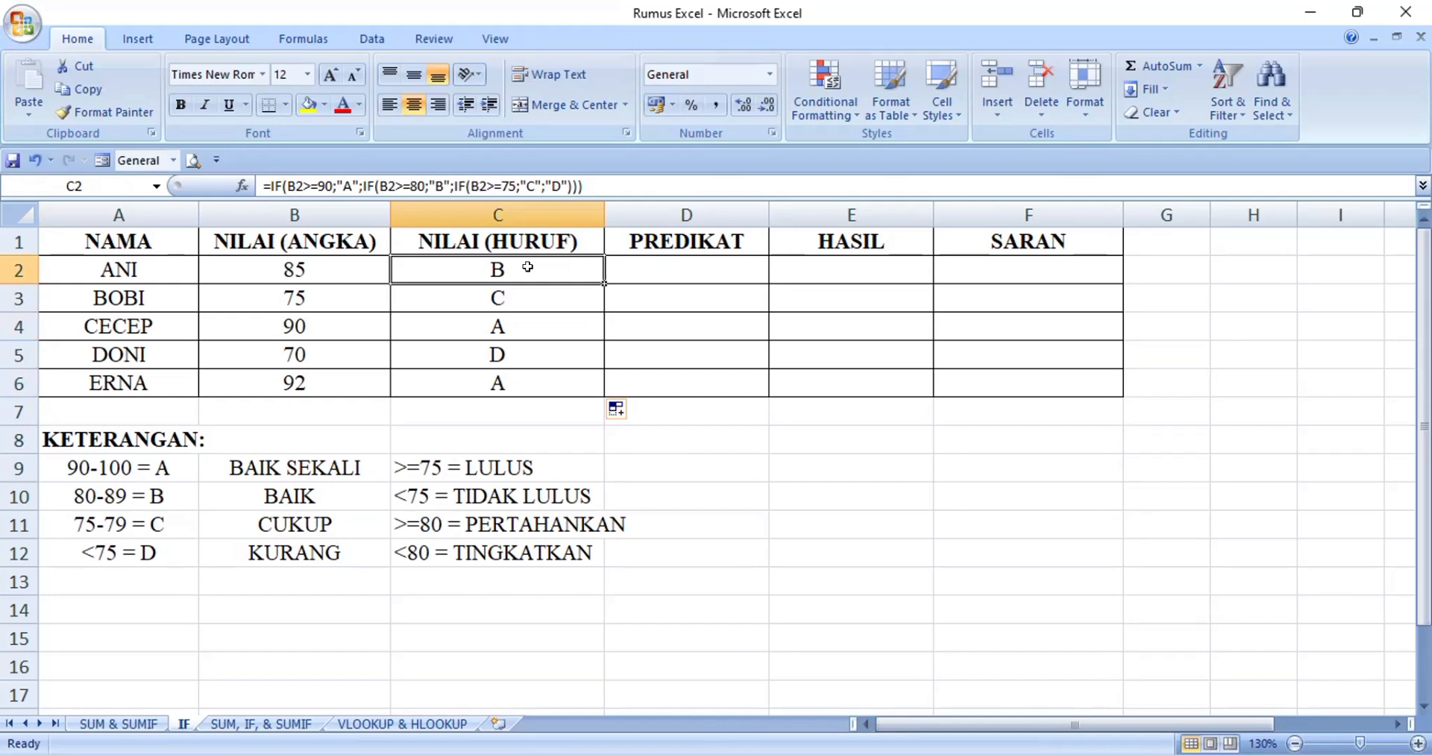
Start an IF formula in the PREDIKAT cell D2 with the logical test B2>=90
key(Right)
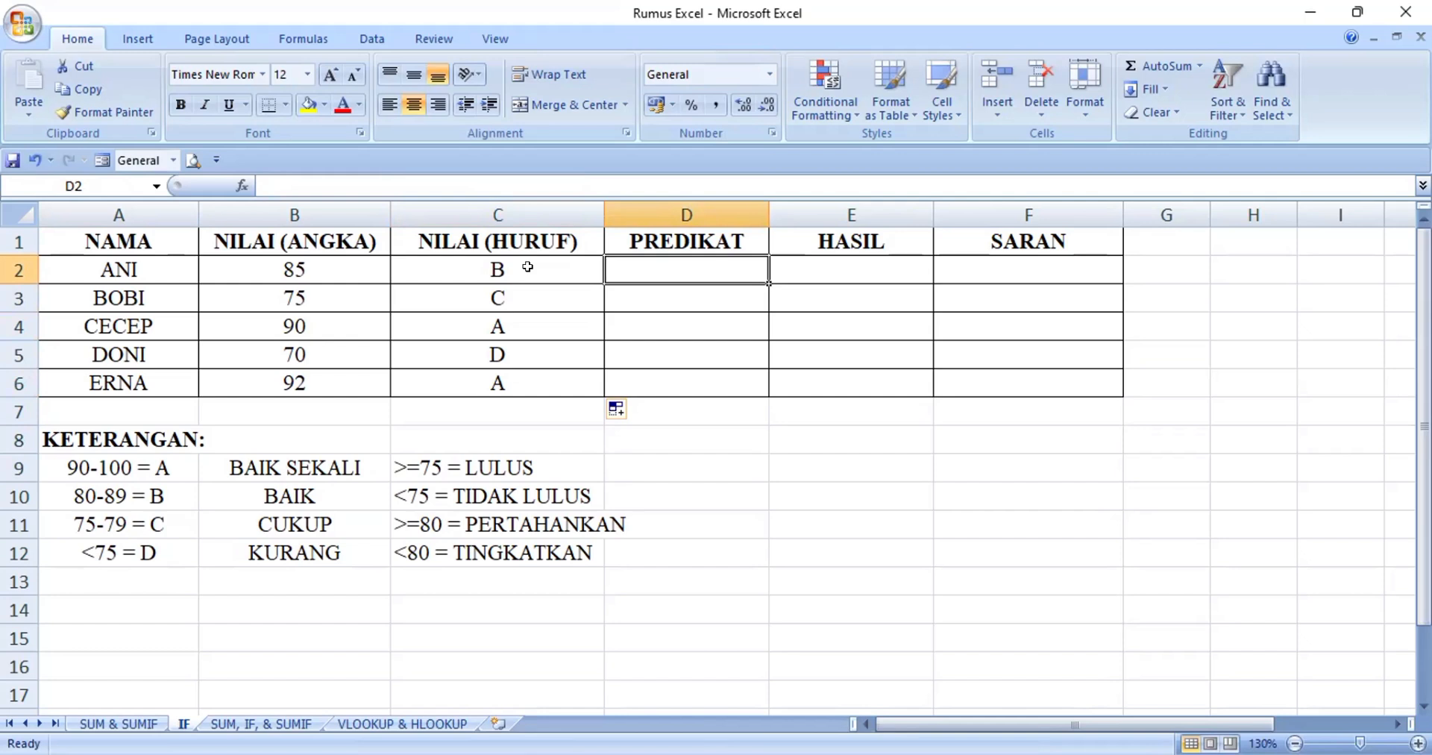
text(=I)
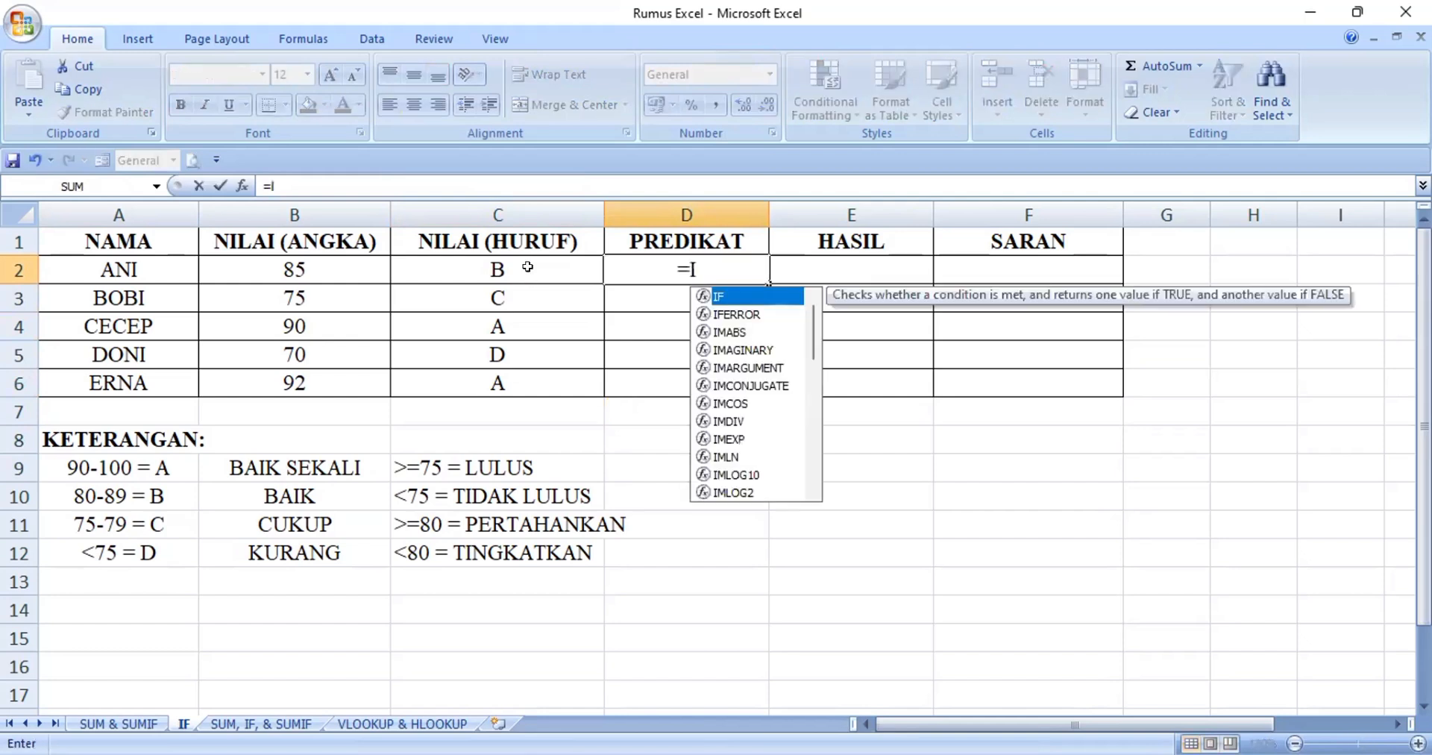
text(F)
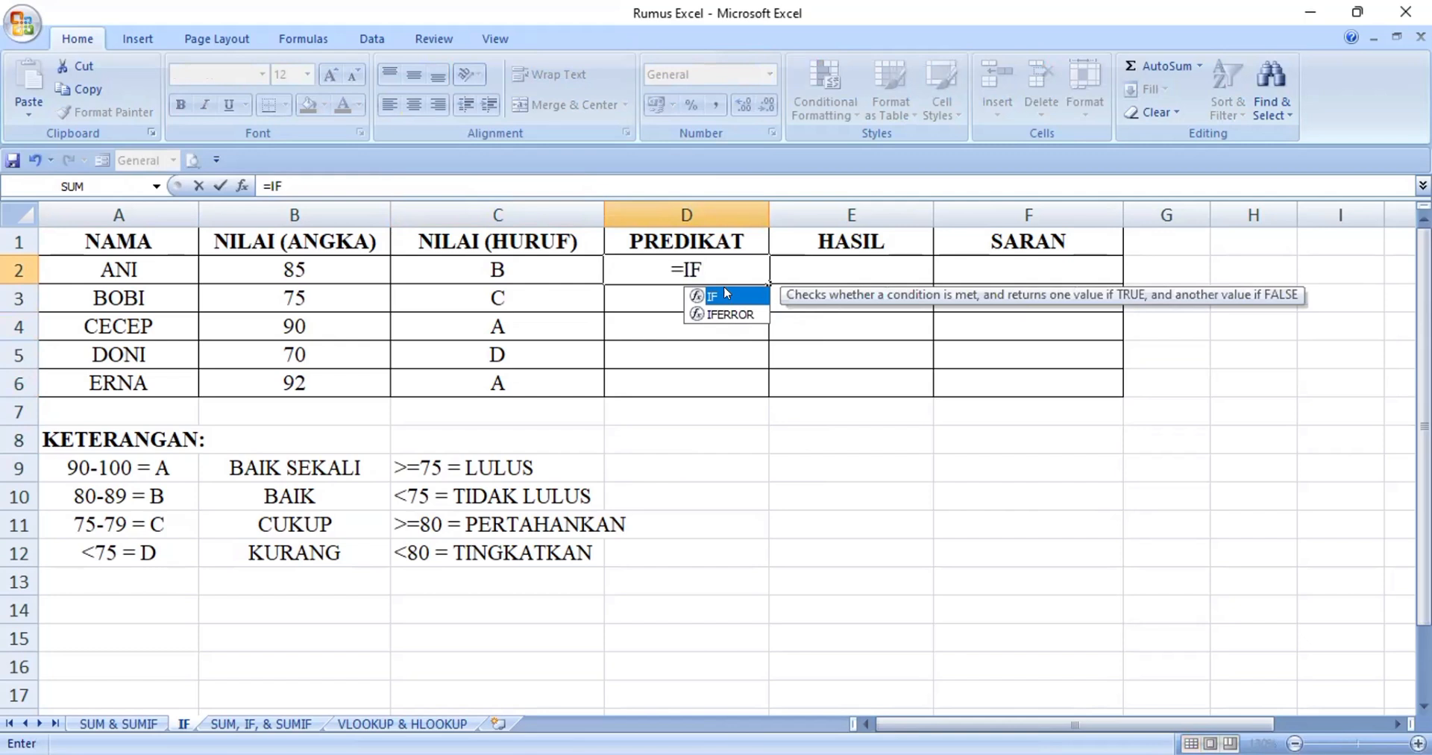
text(()
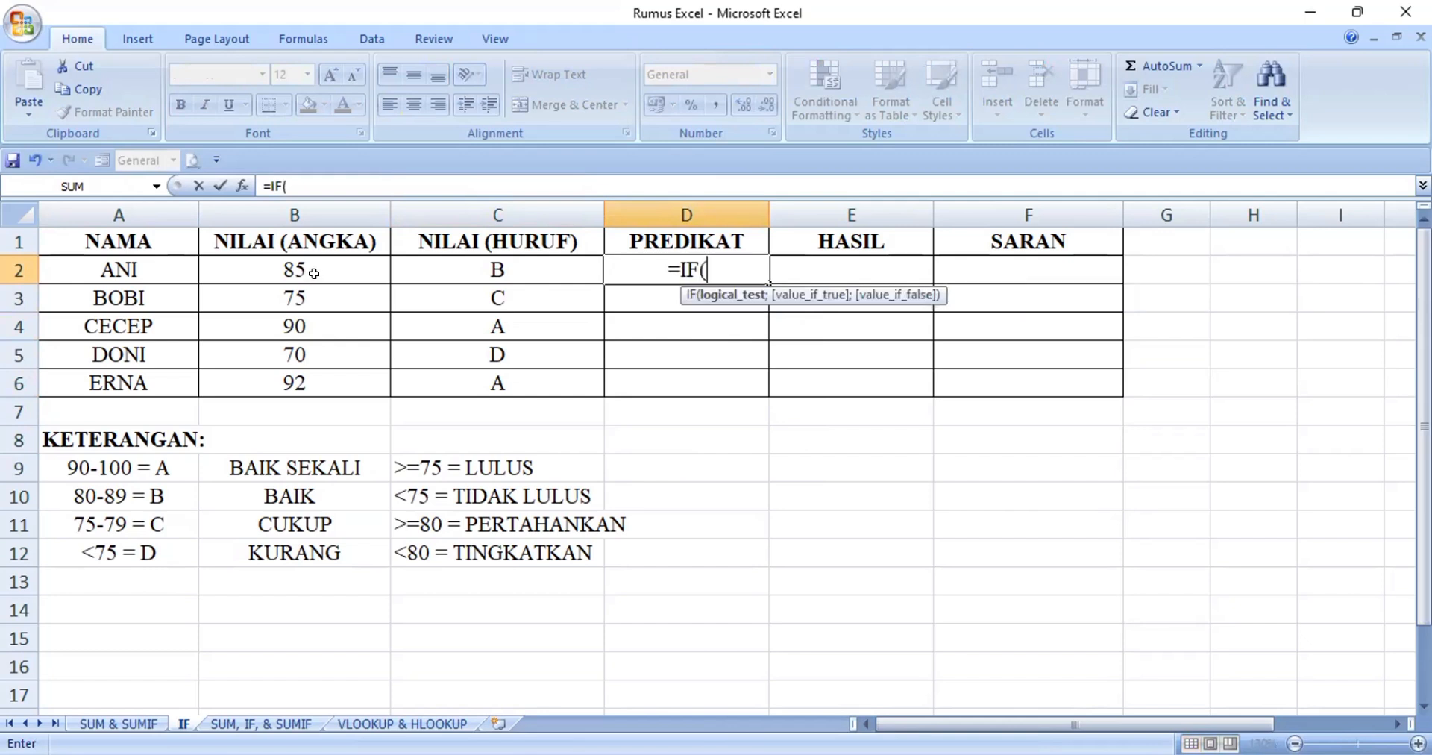
click(312, 270)
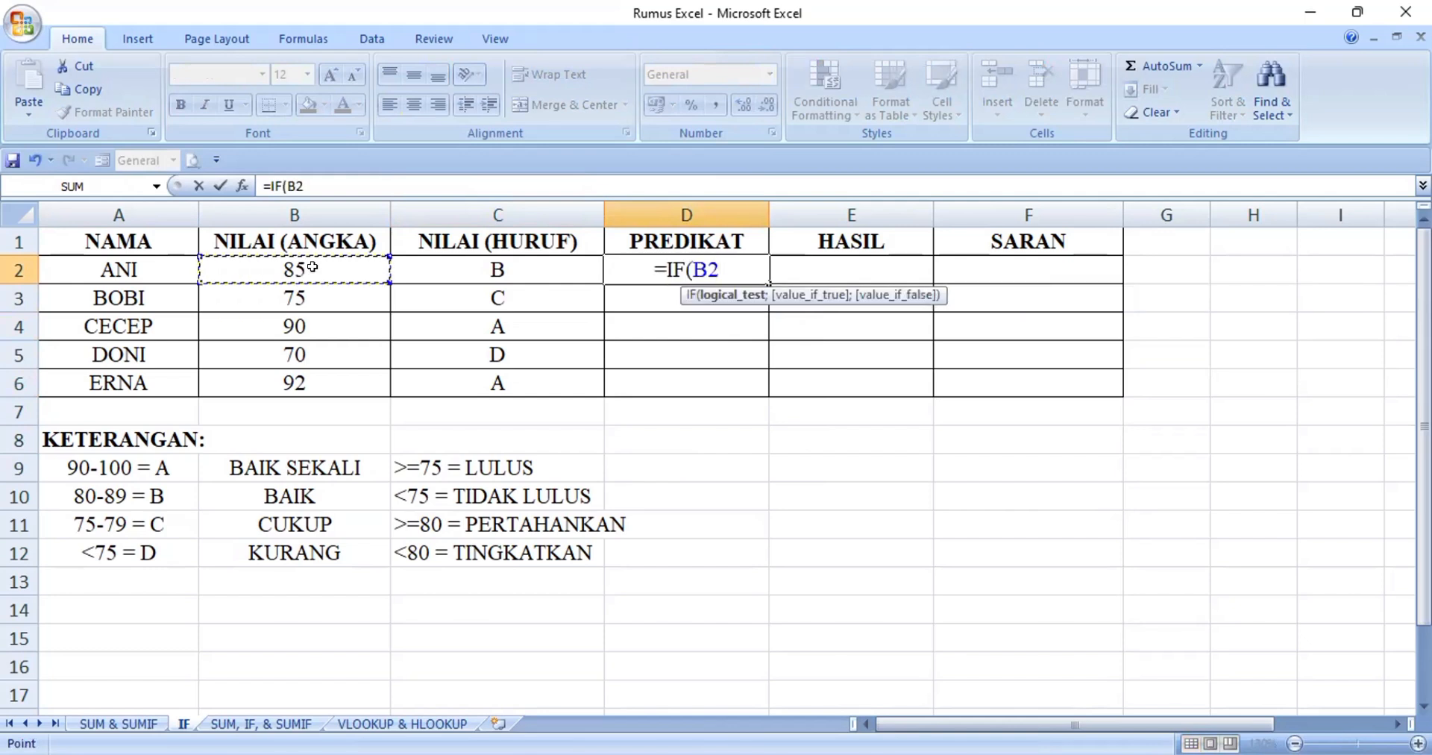
text(>=)
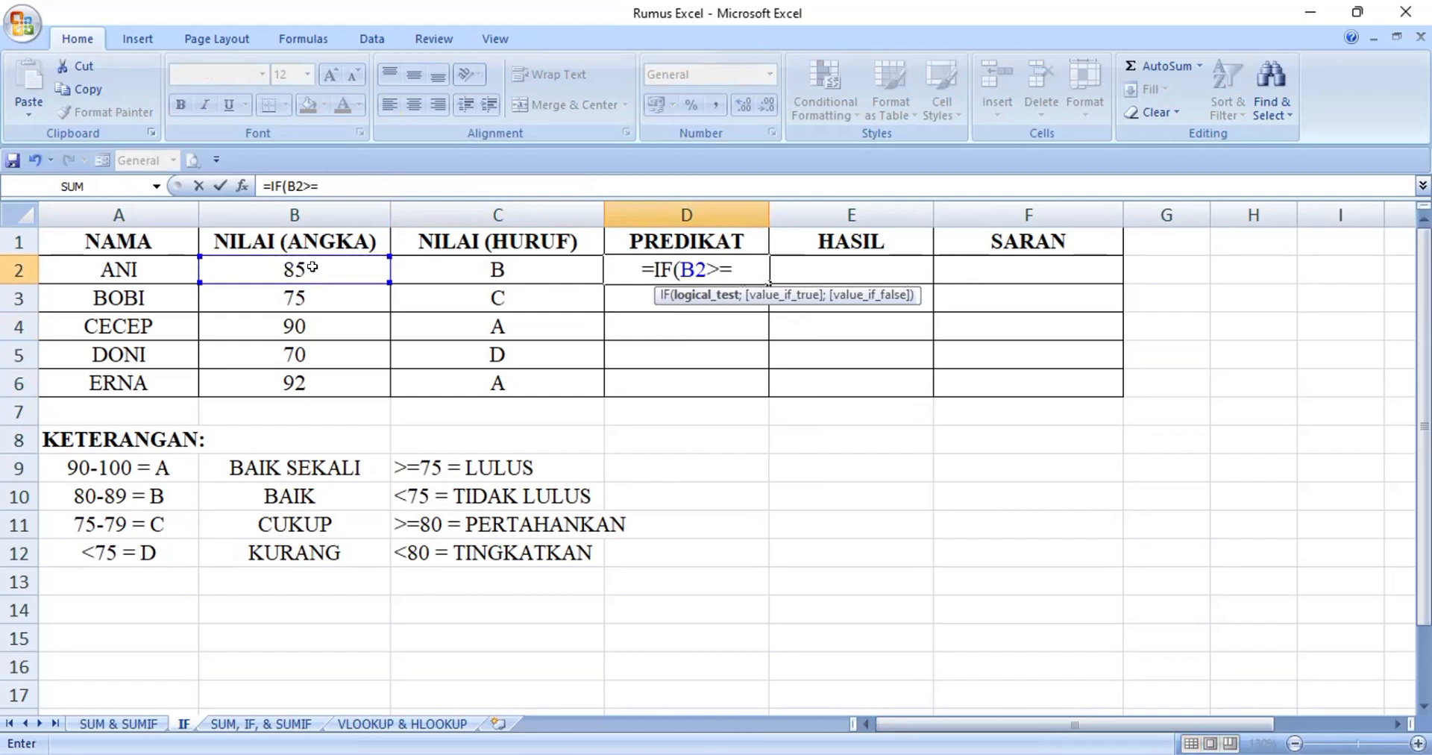
text(90;)
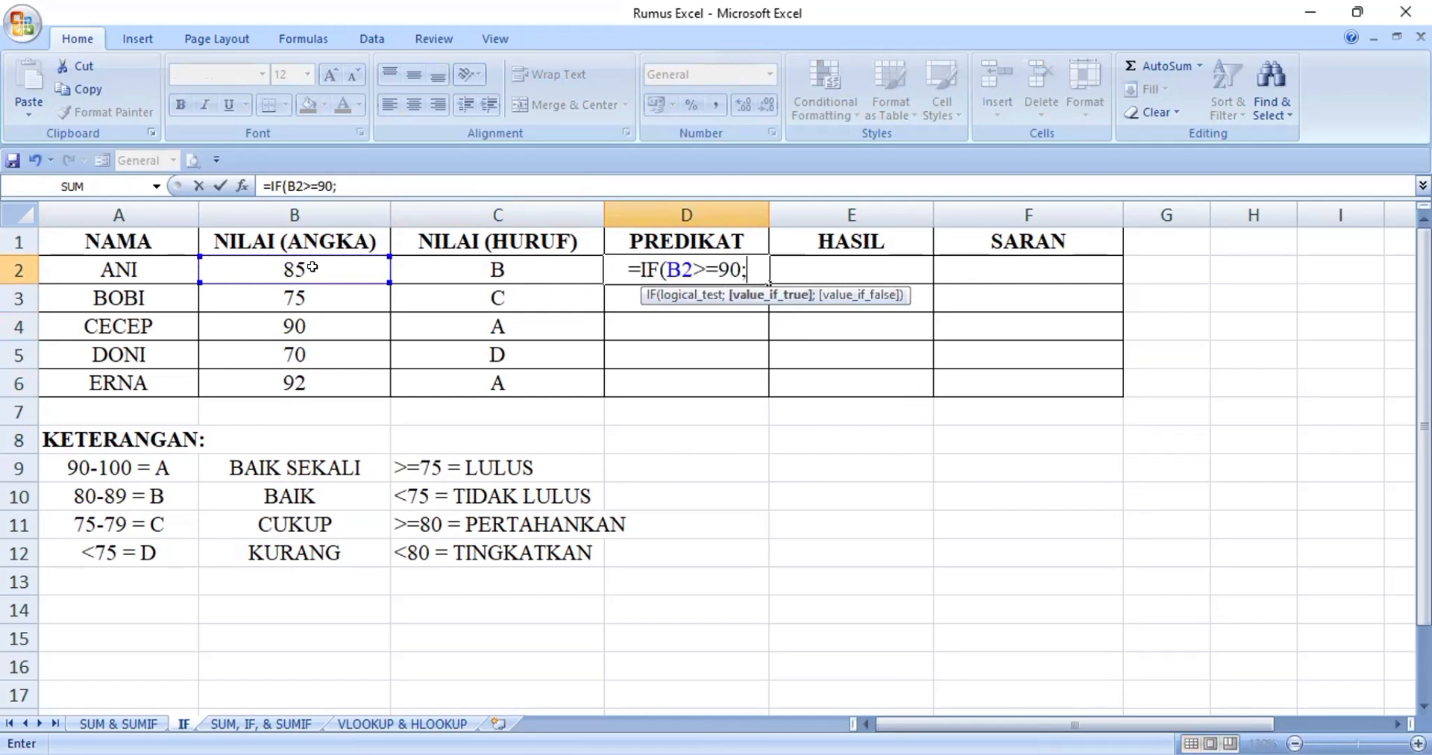
text("B)
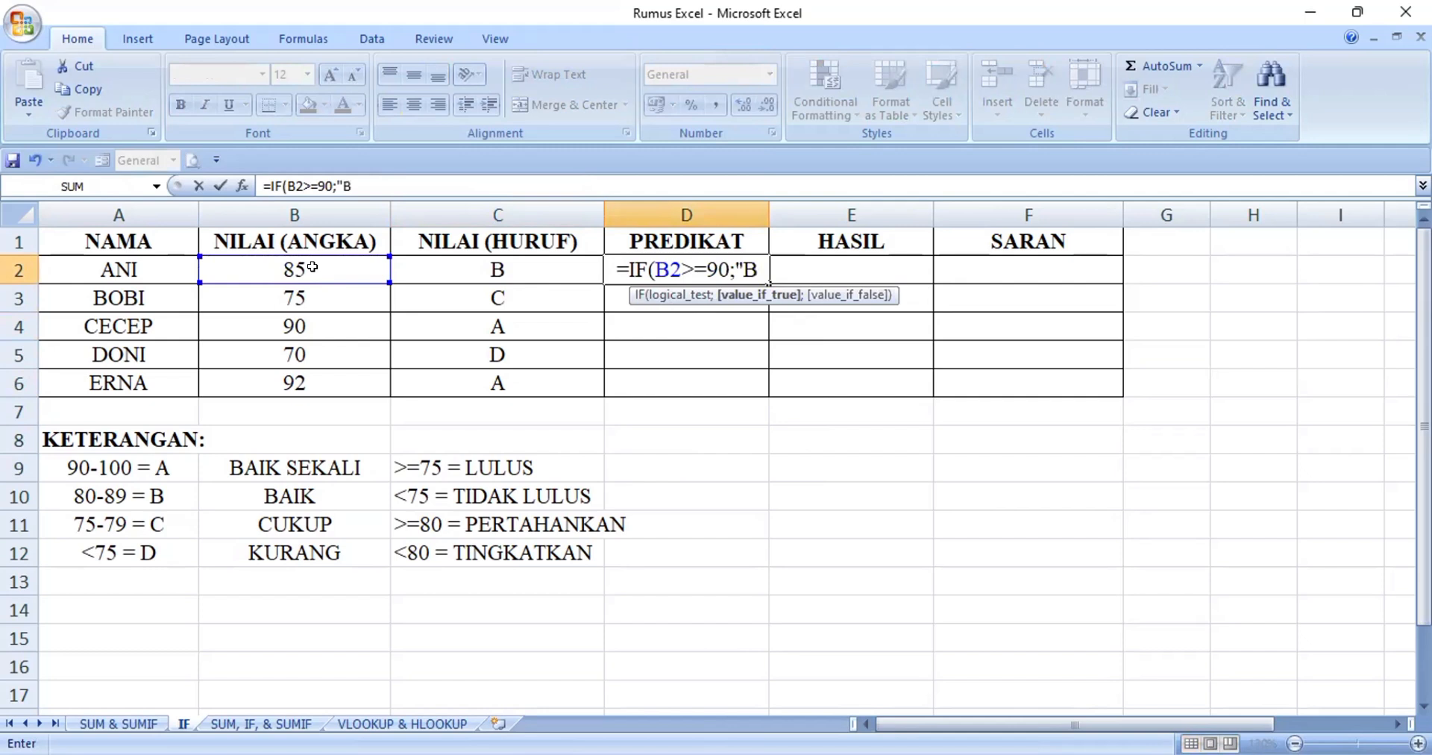
text(AIK SEKALI)
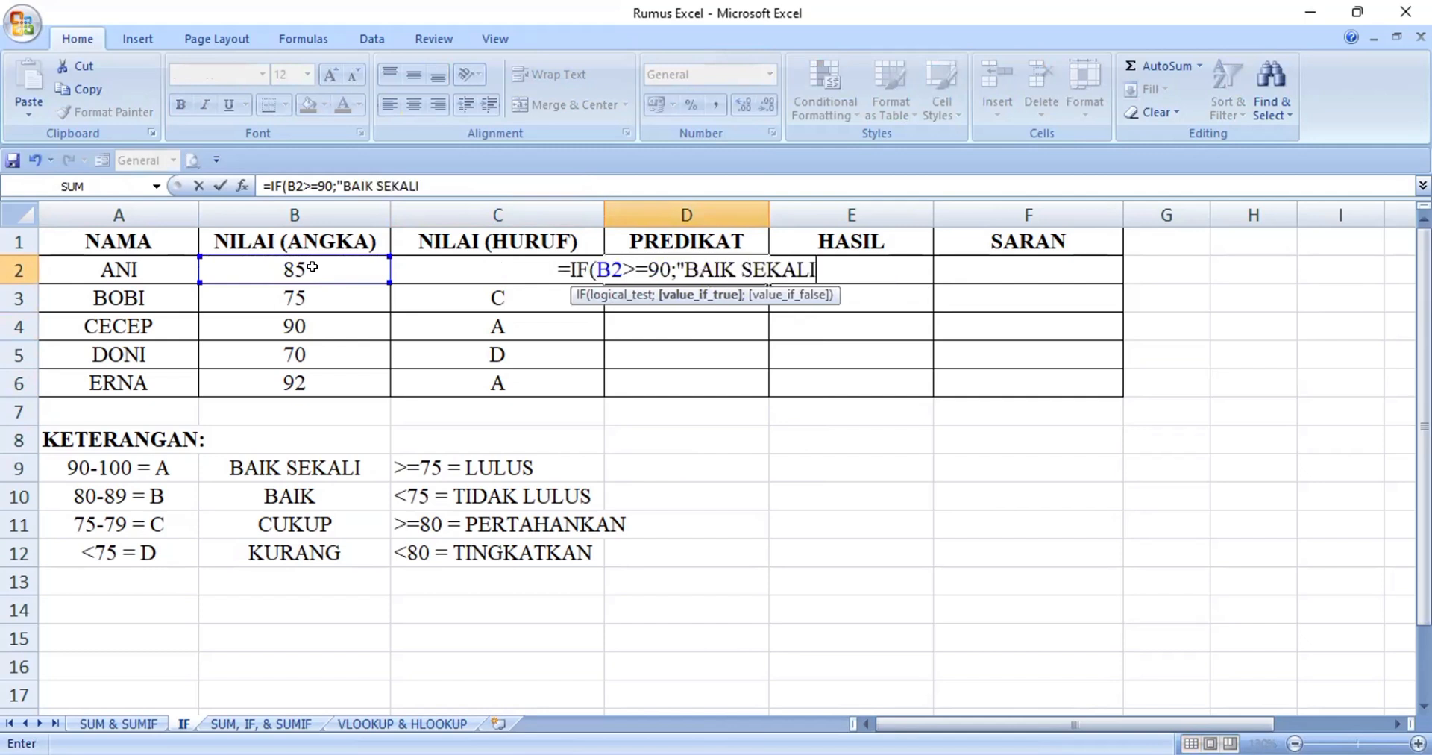
text(";)
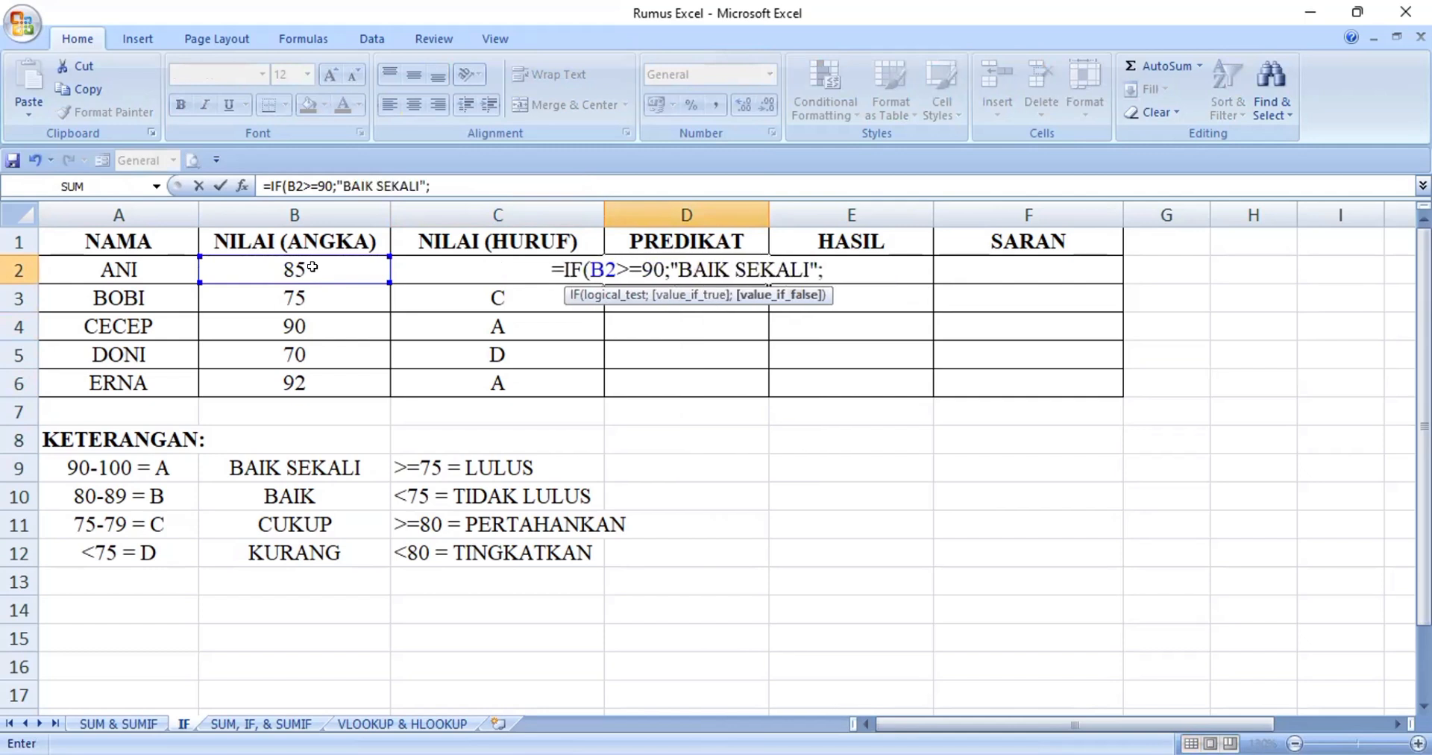
text(IF()
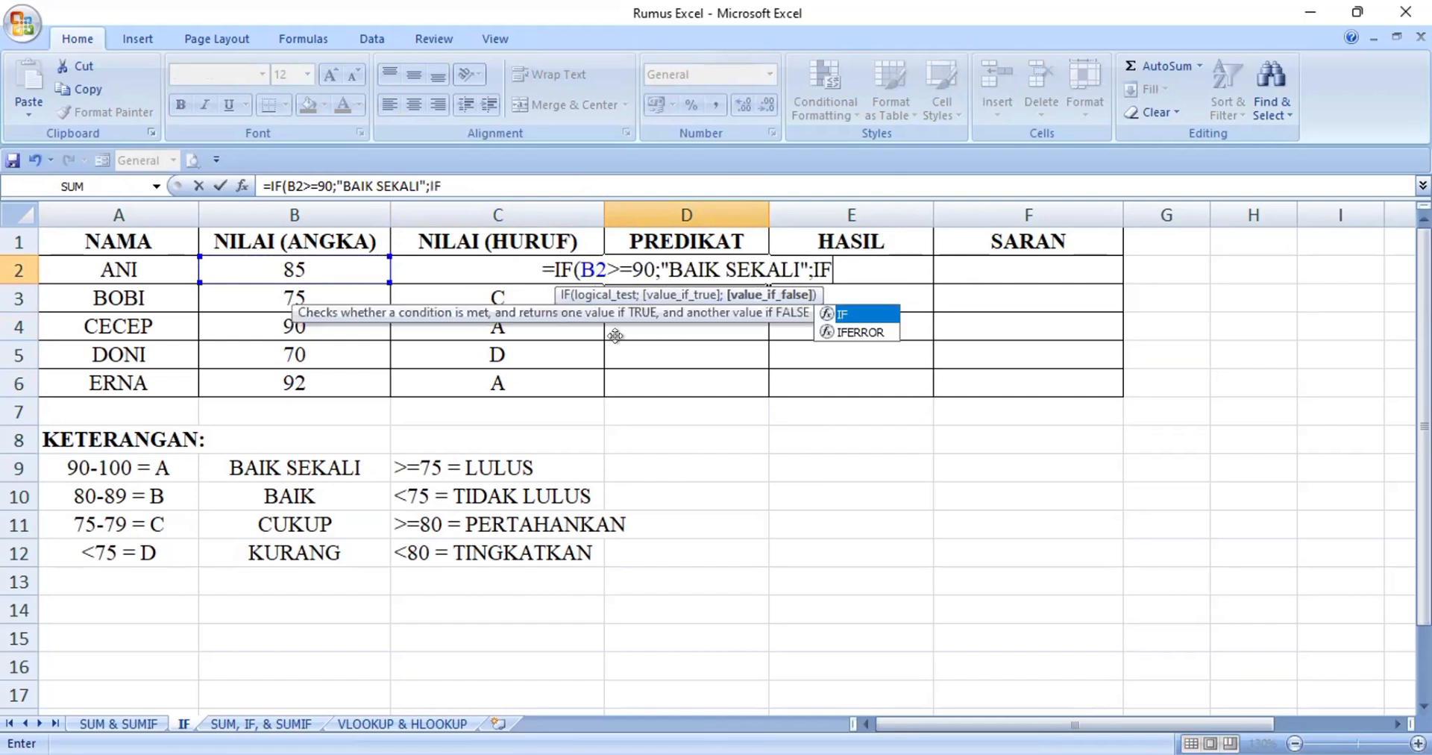
Nest a second IF in the D2 formula that tests B2>=80 and returns "BAIK" when true
click(331, 262)
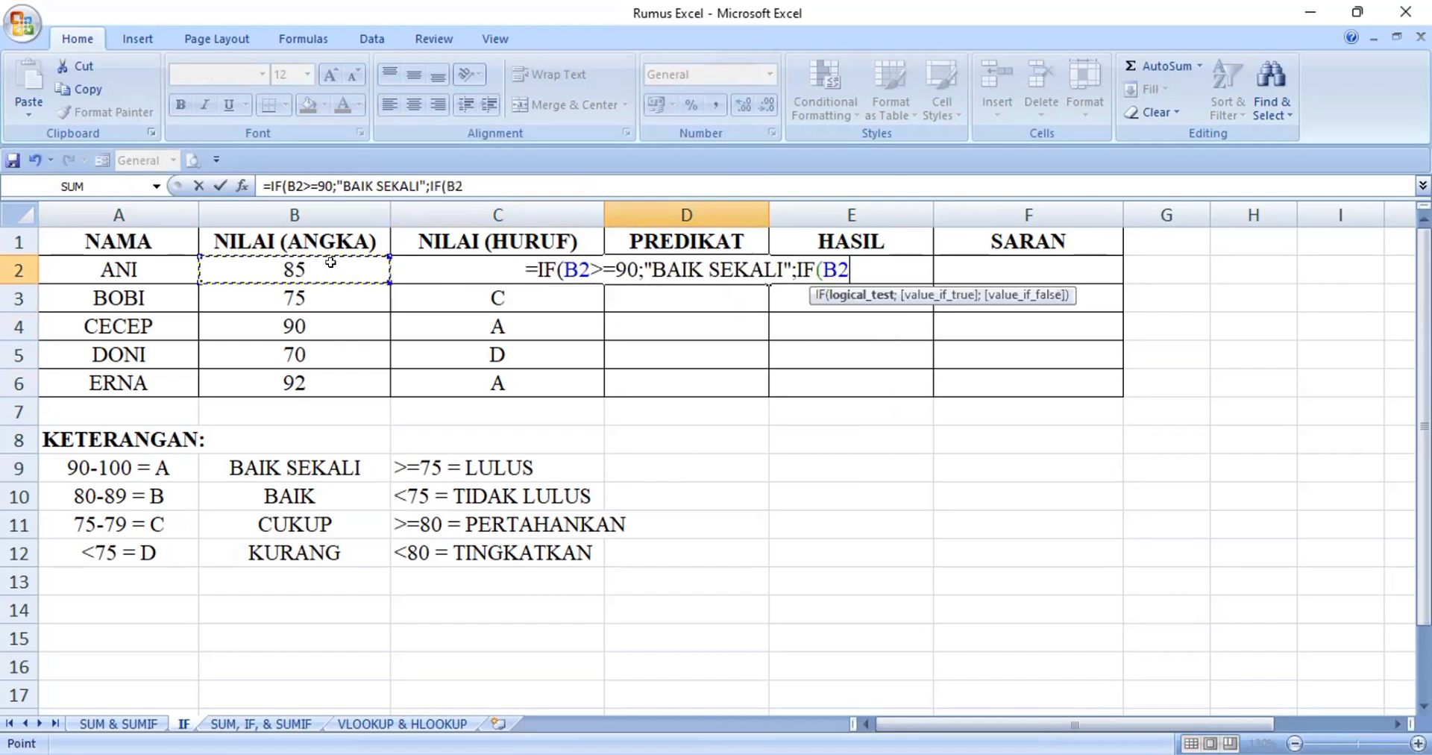
text(>)
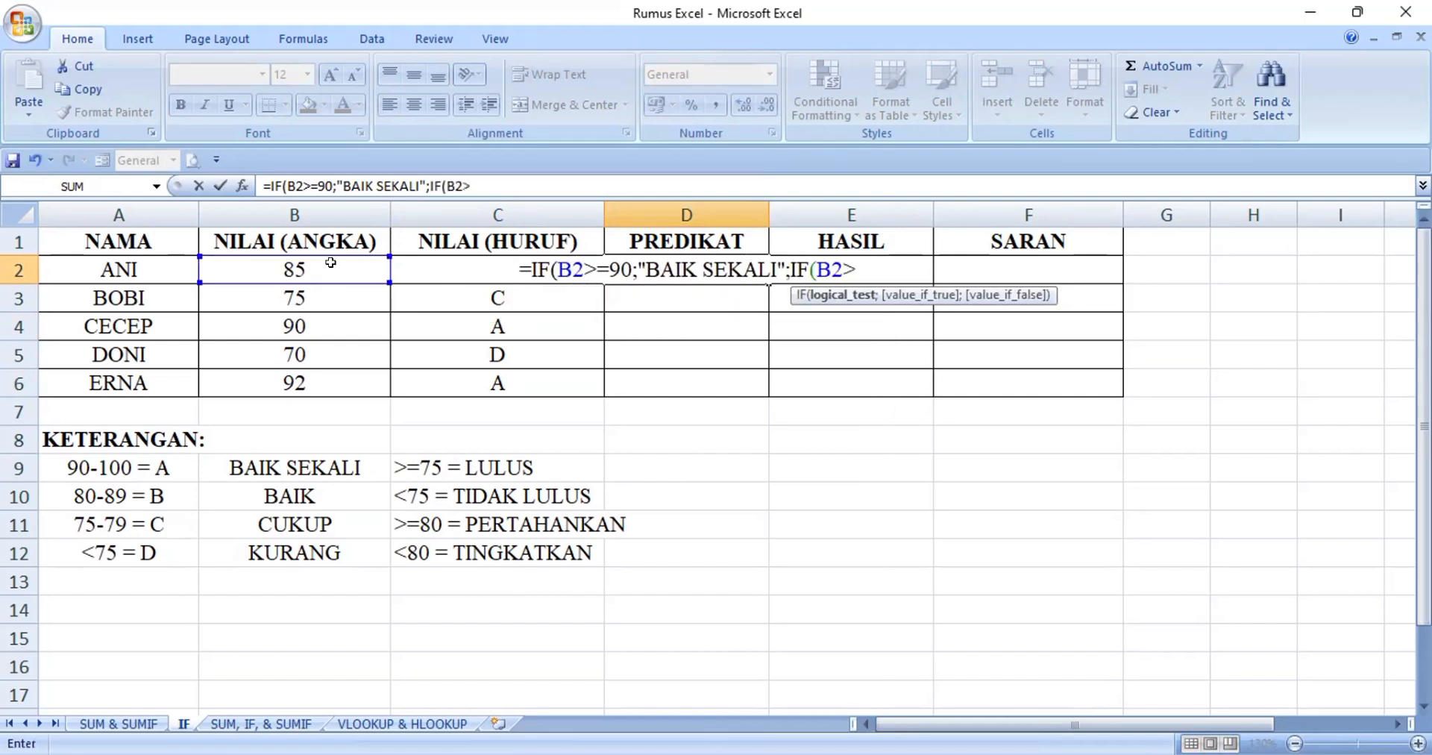
text(=)
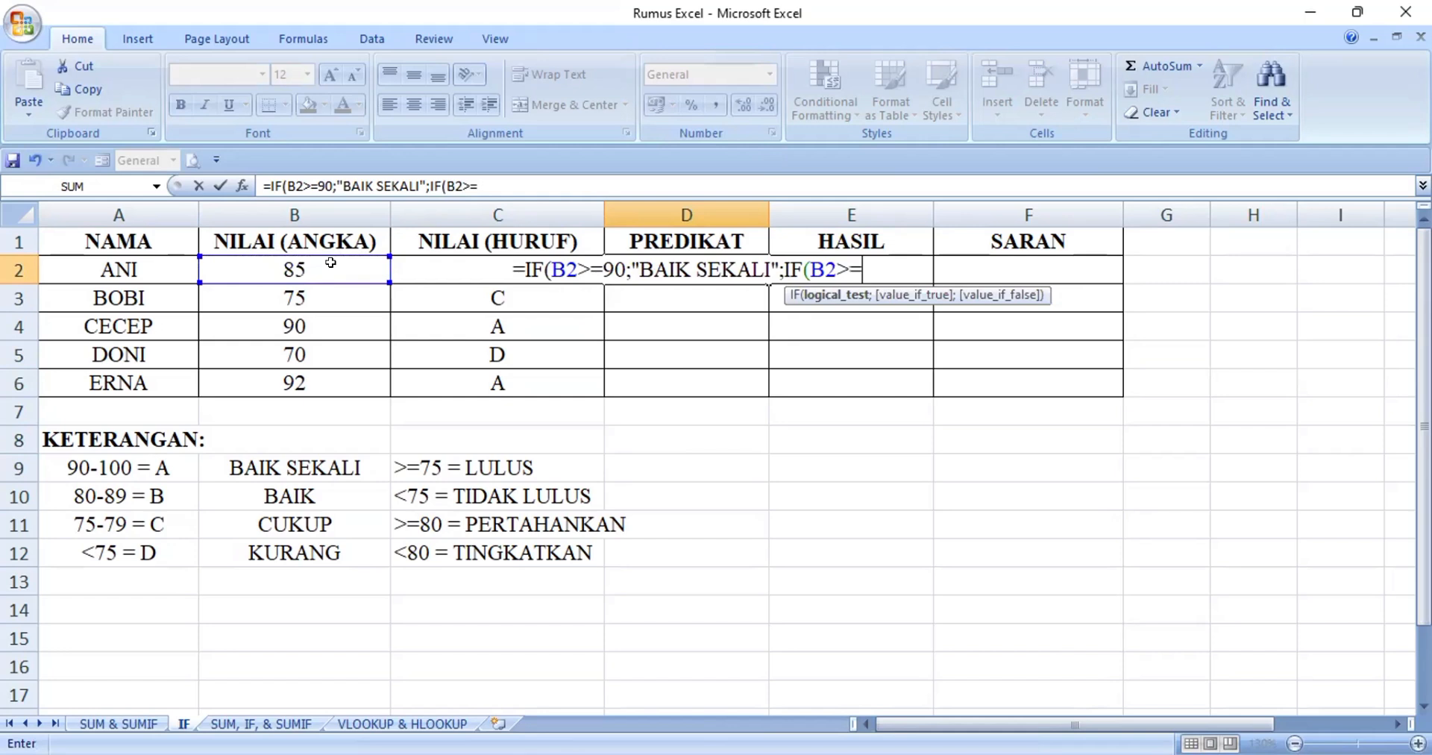
text(80;)
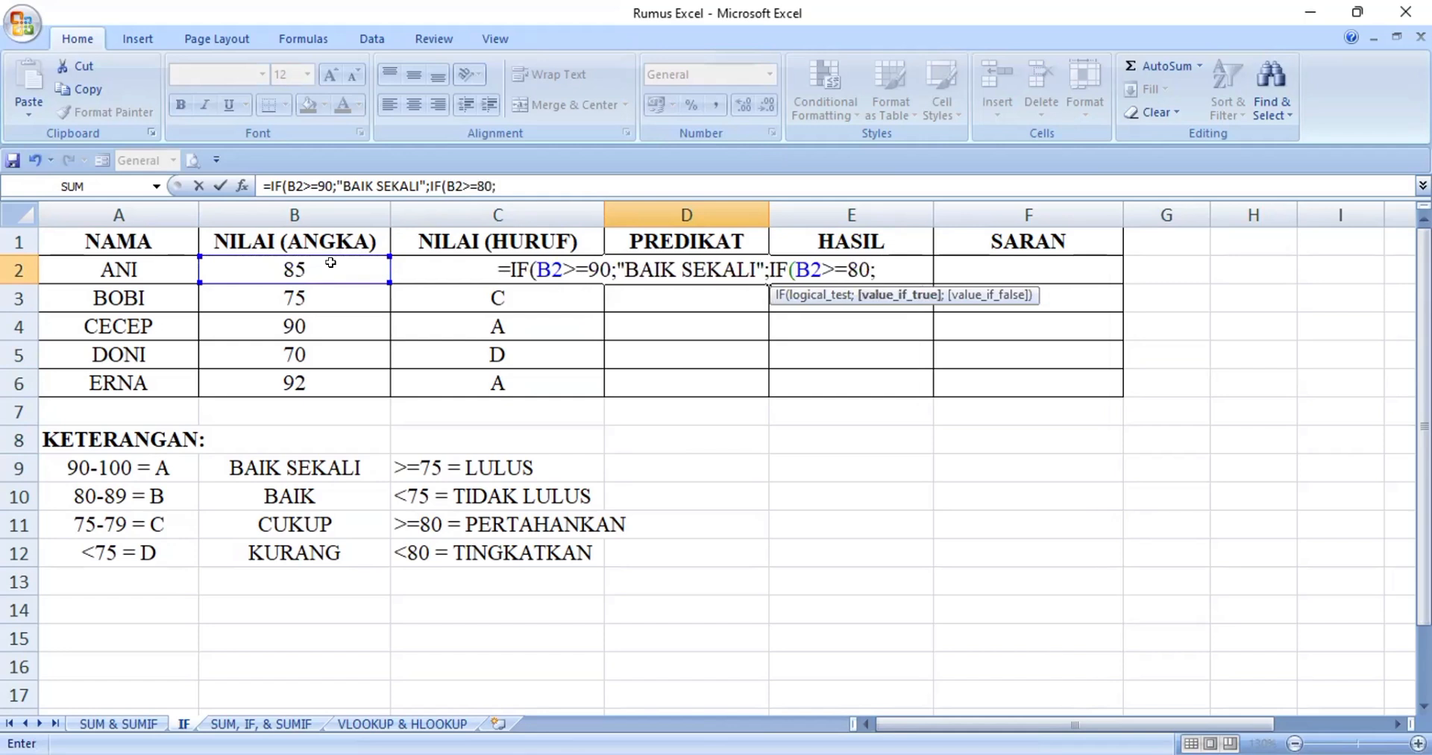
text("BAIK)
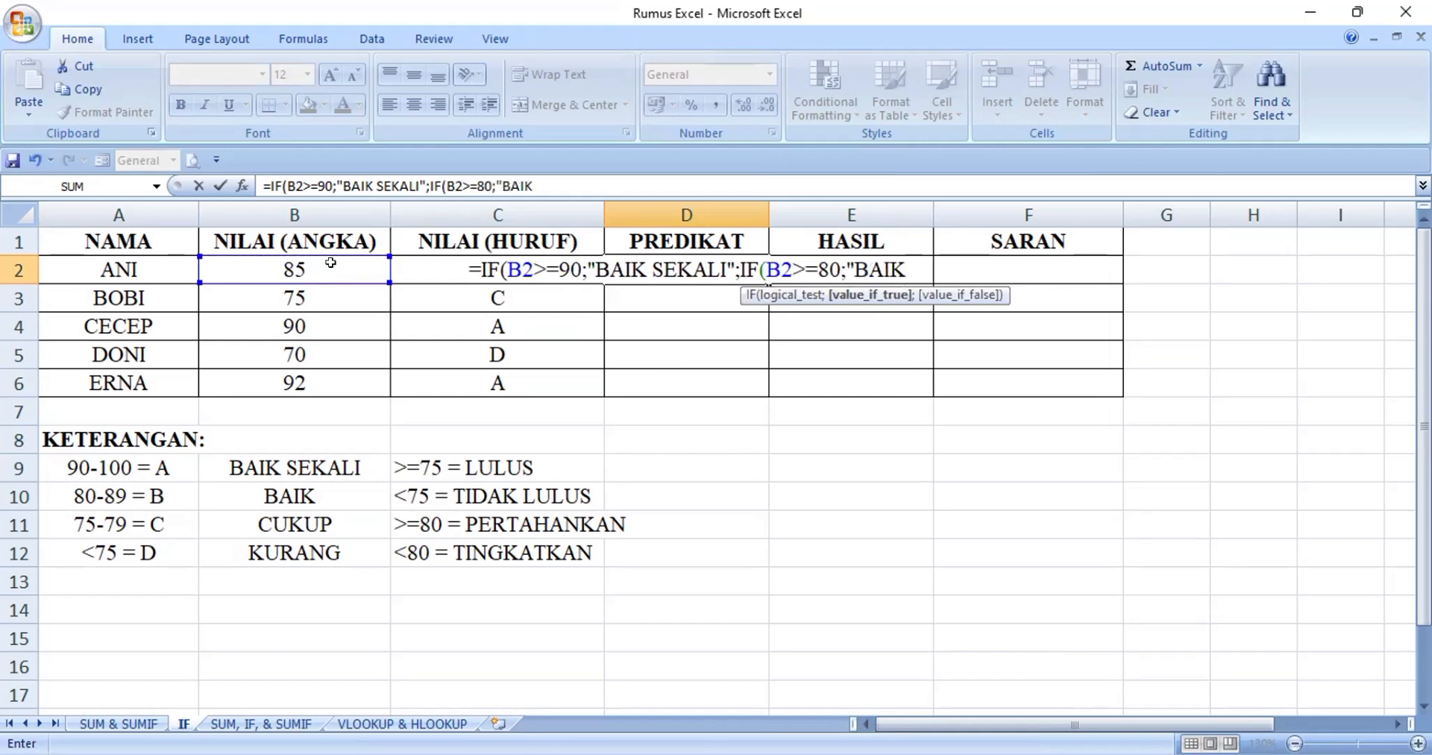
text(";)
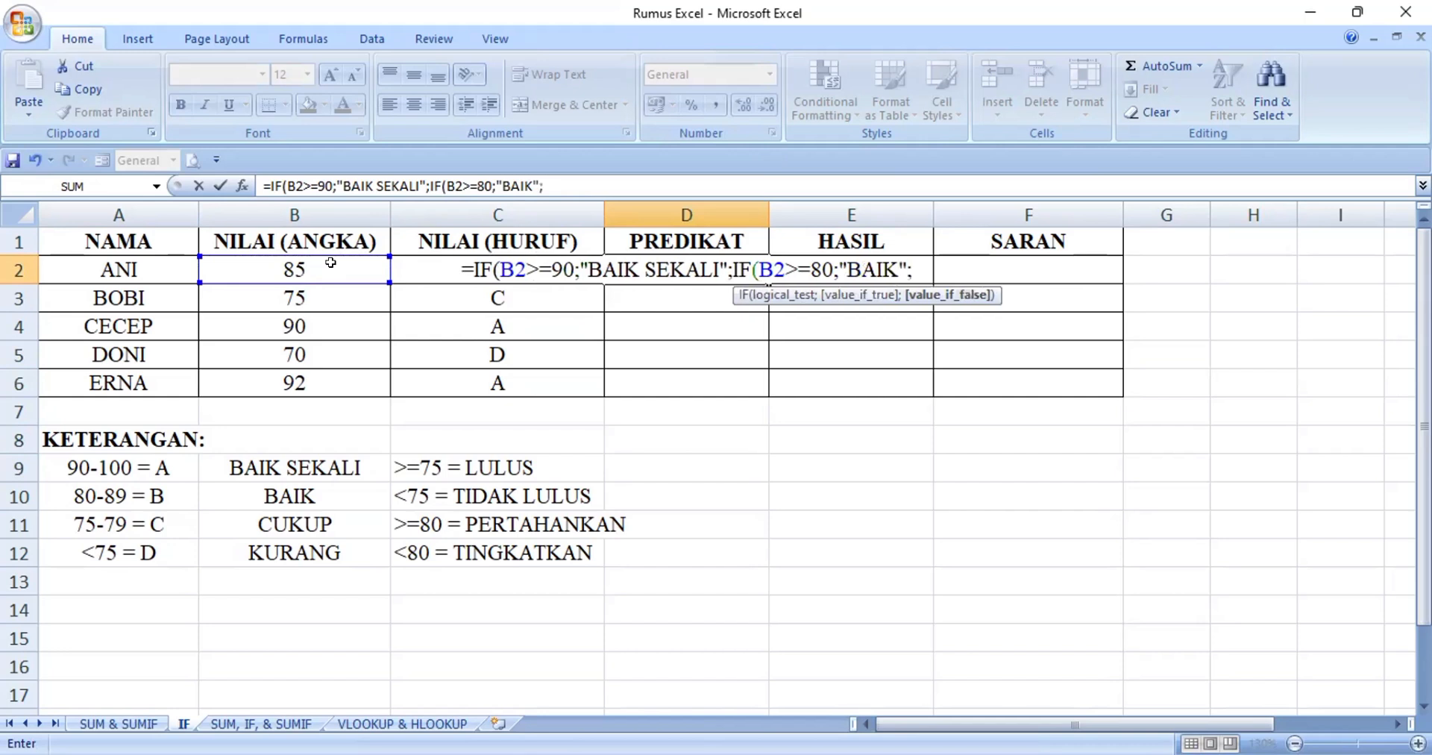
text(I)
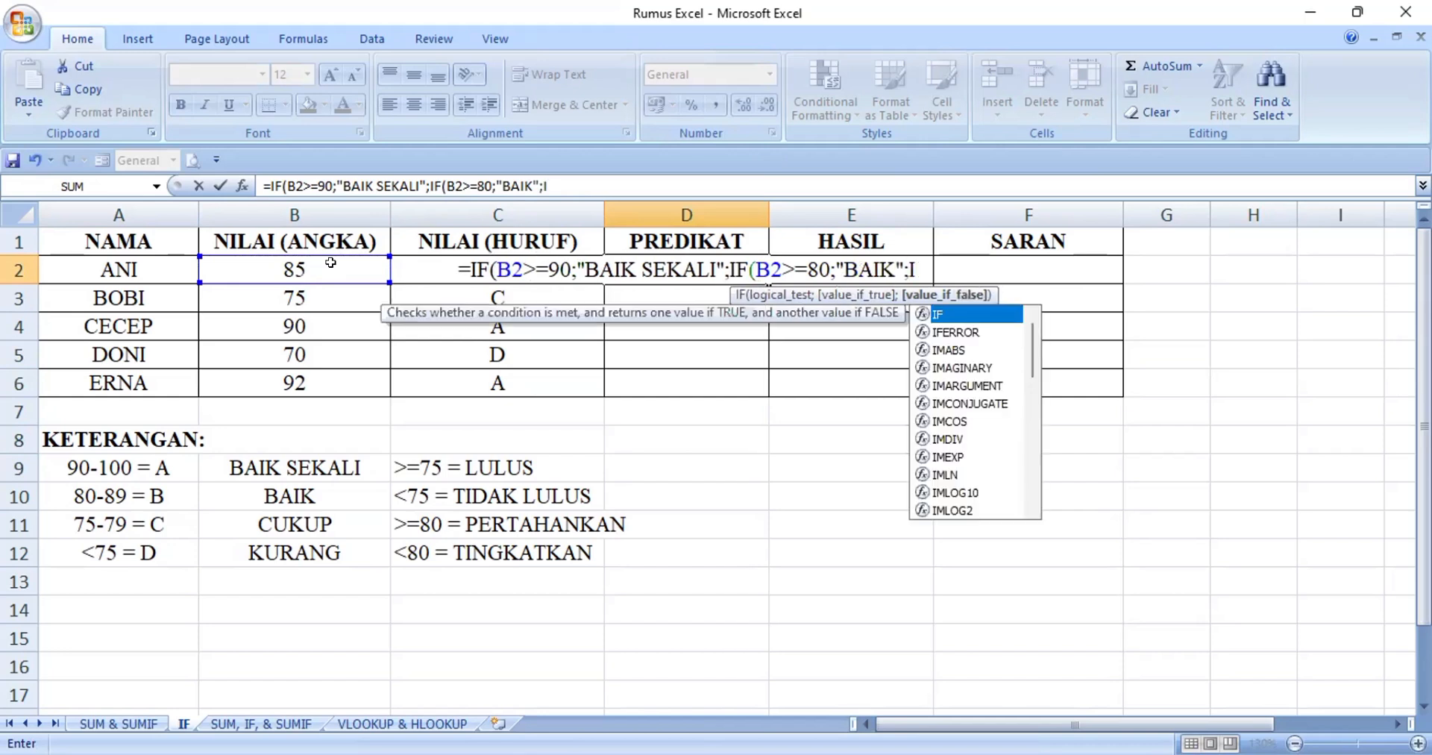
text(F)
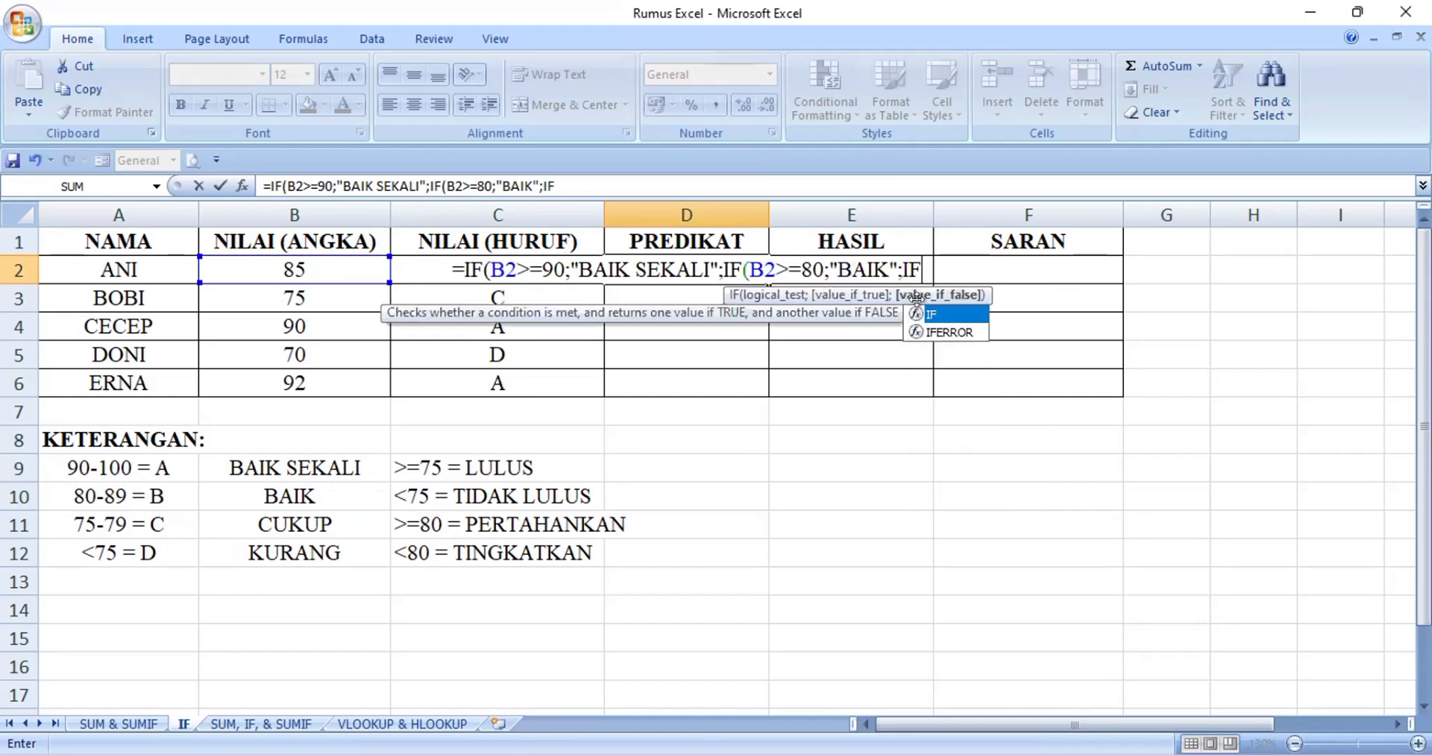
text(()
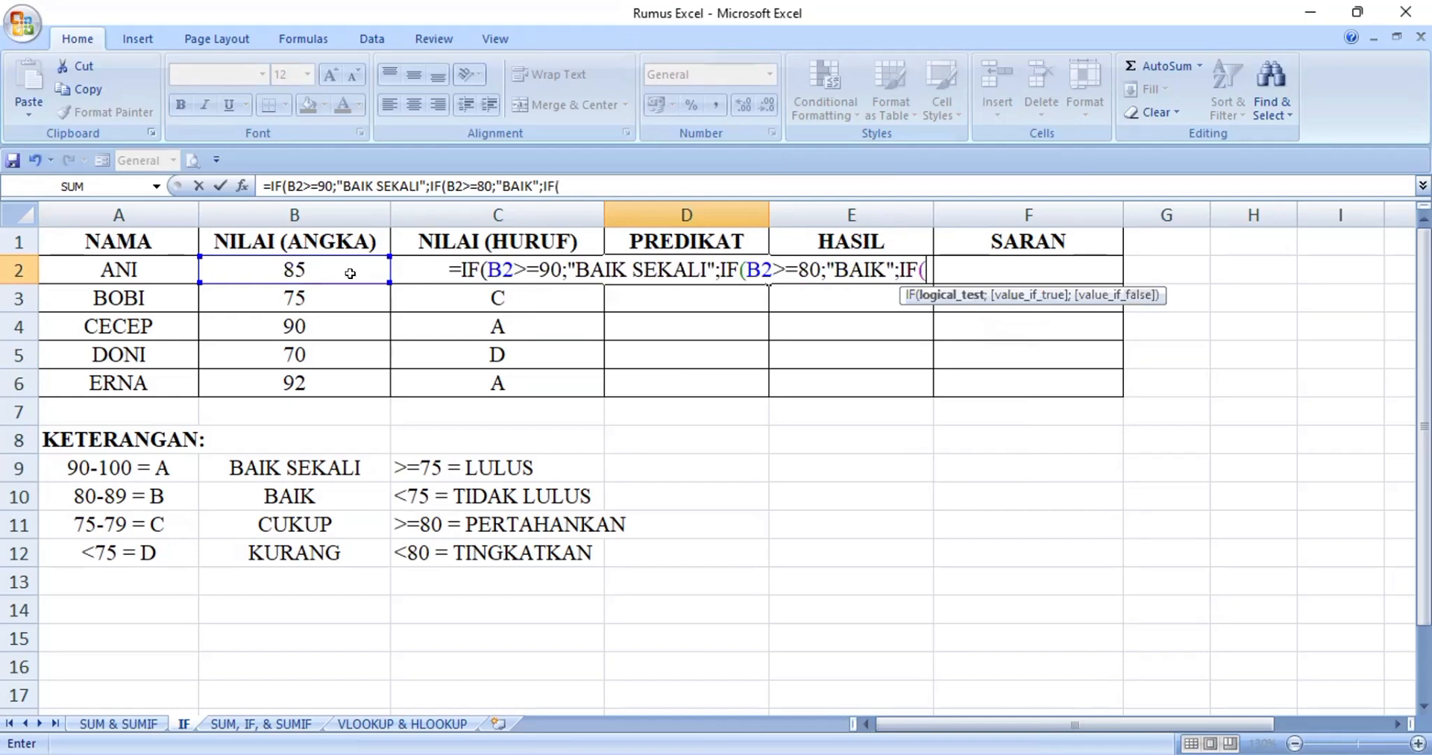
Nest a third IF in the D2 formula that tests B2>=75 and returns "CUKUP" when true
click(350, 273)
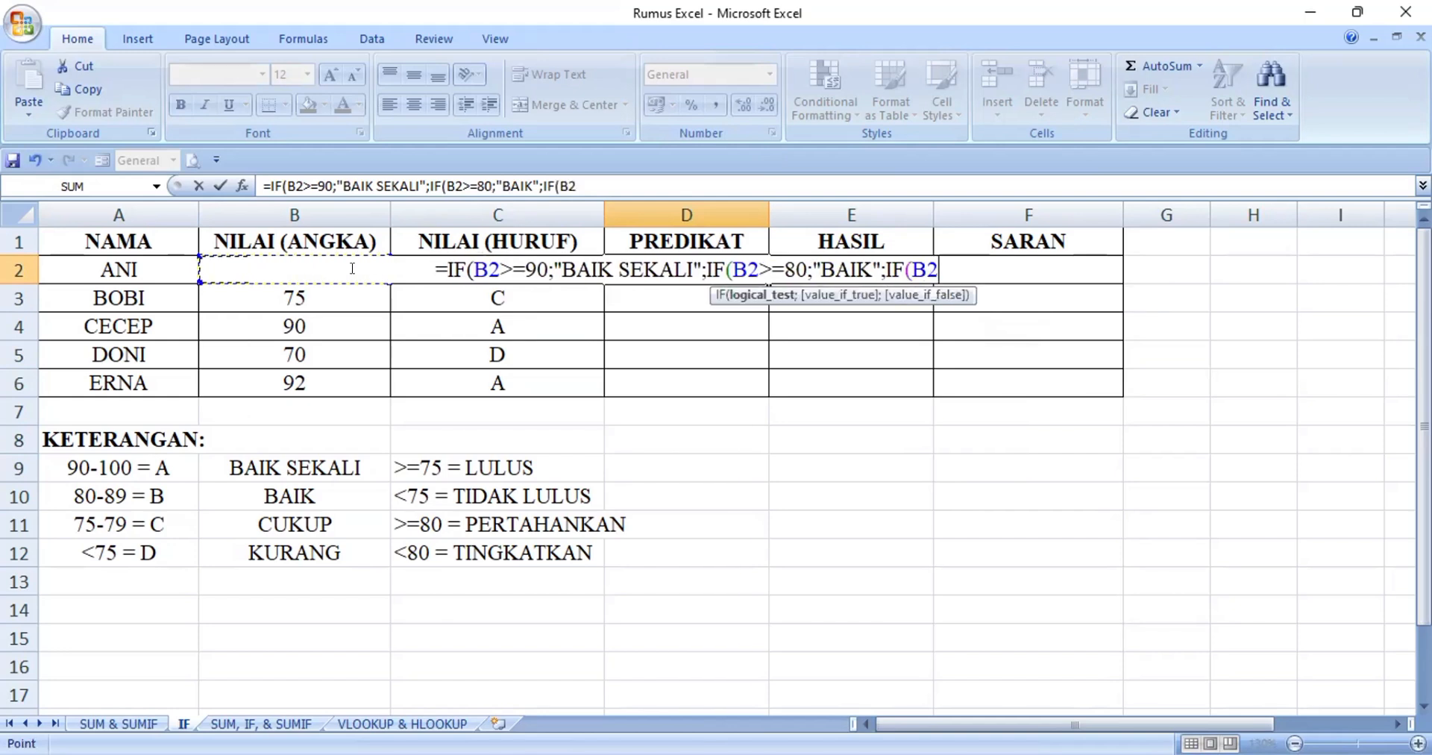
text(>=)
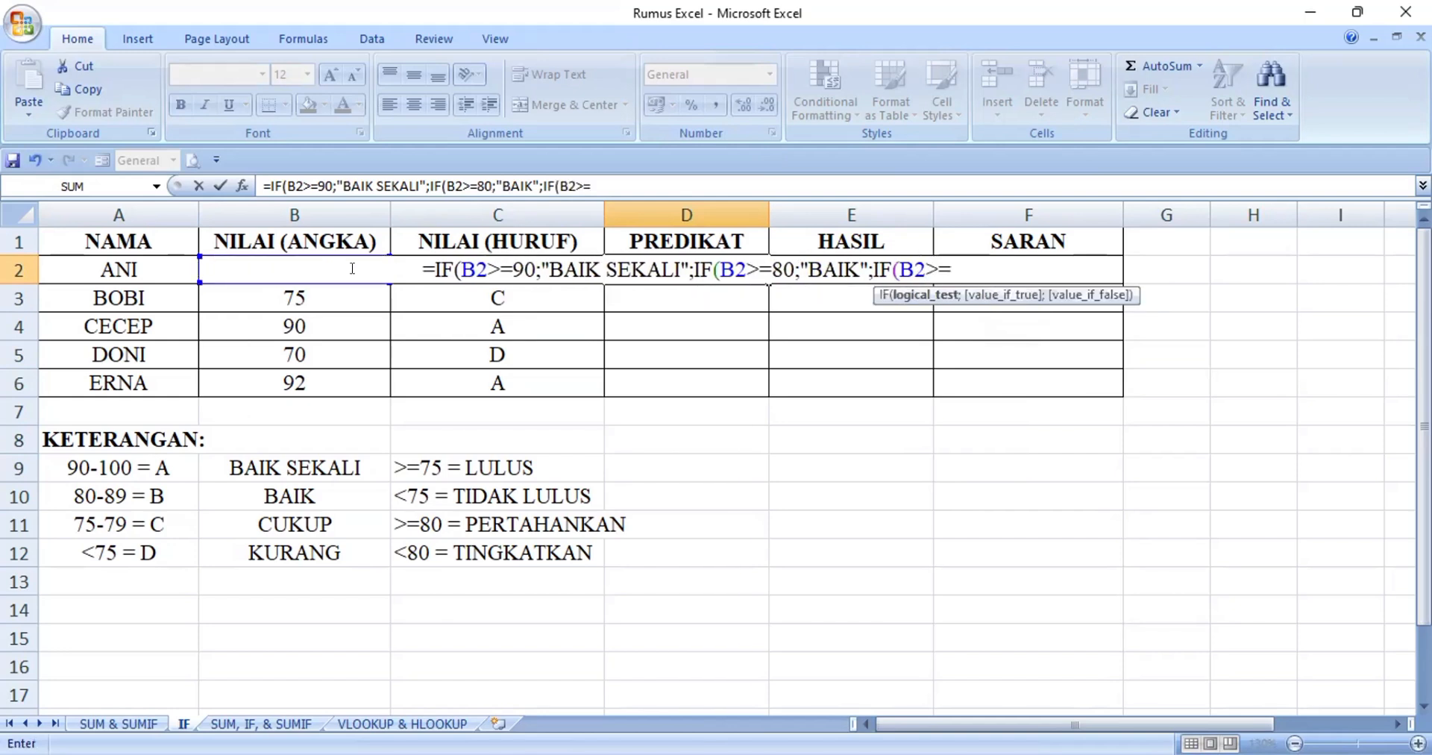
text(75)
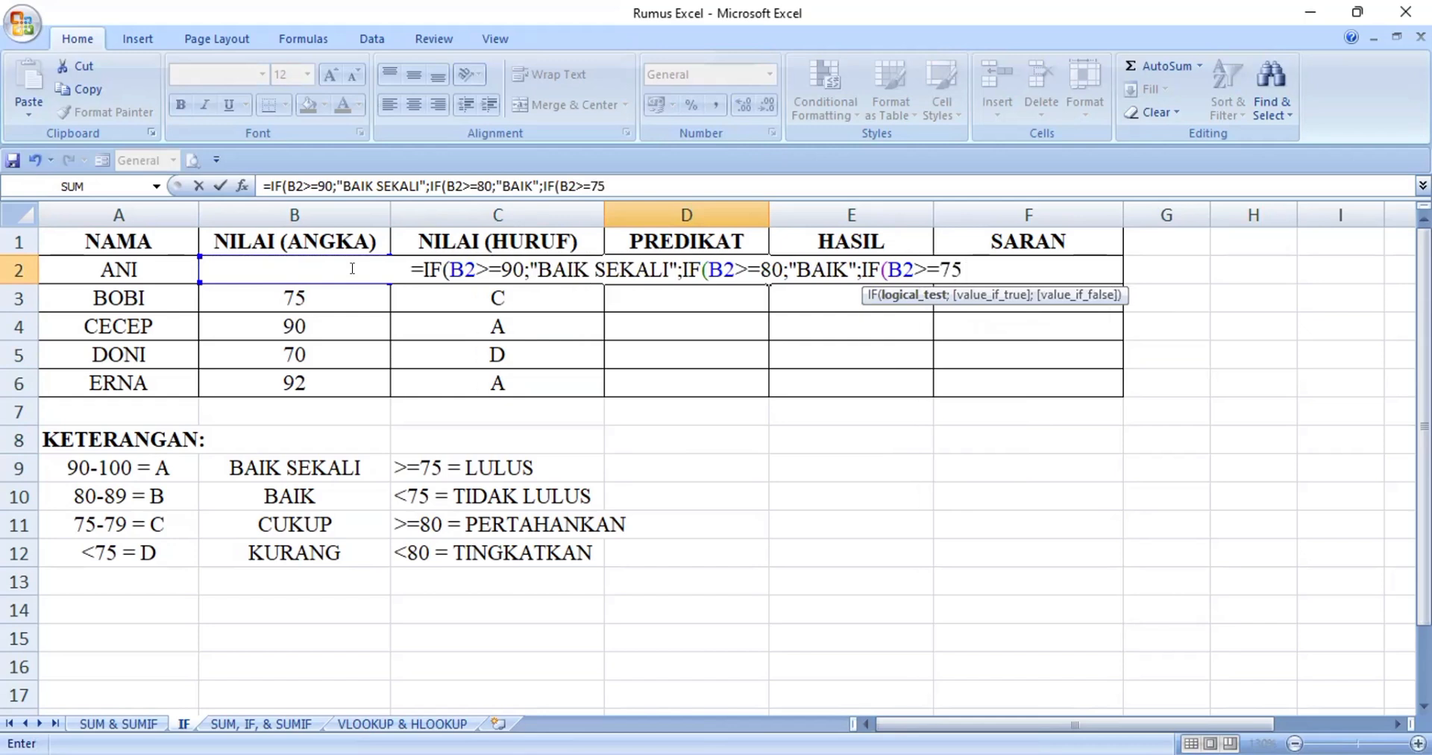
text(;)
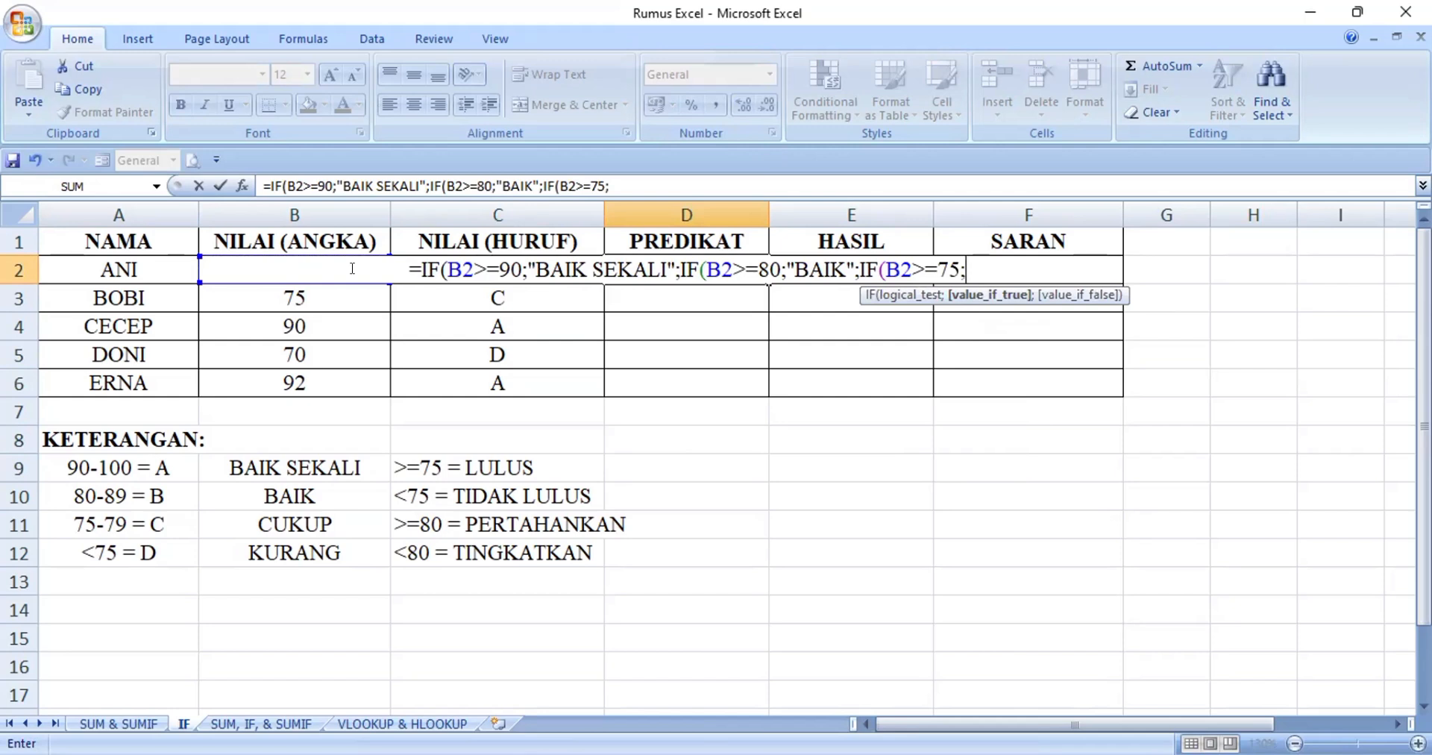
text(")
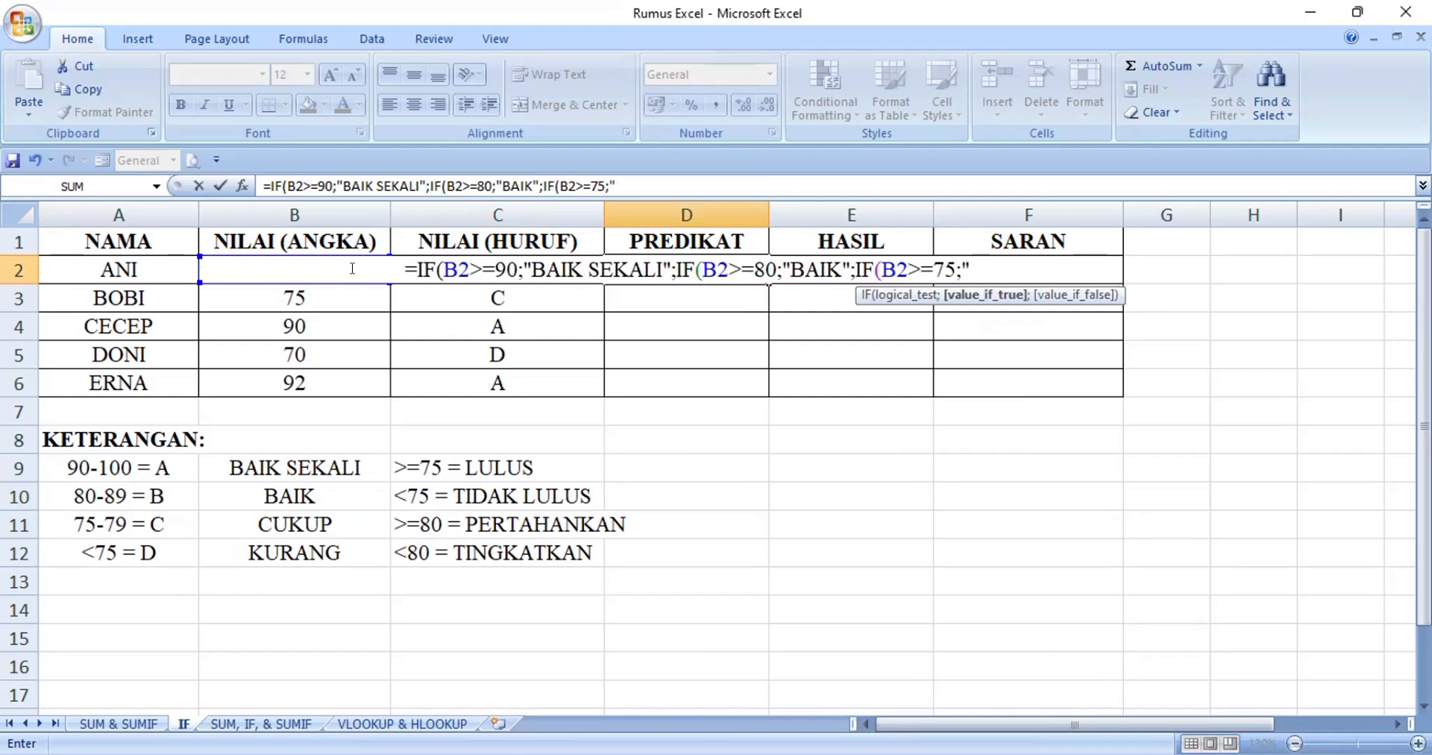
text(CUKUP)
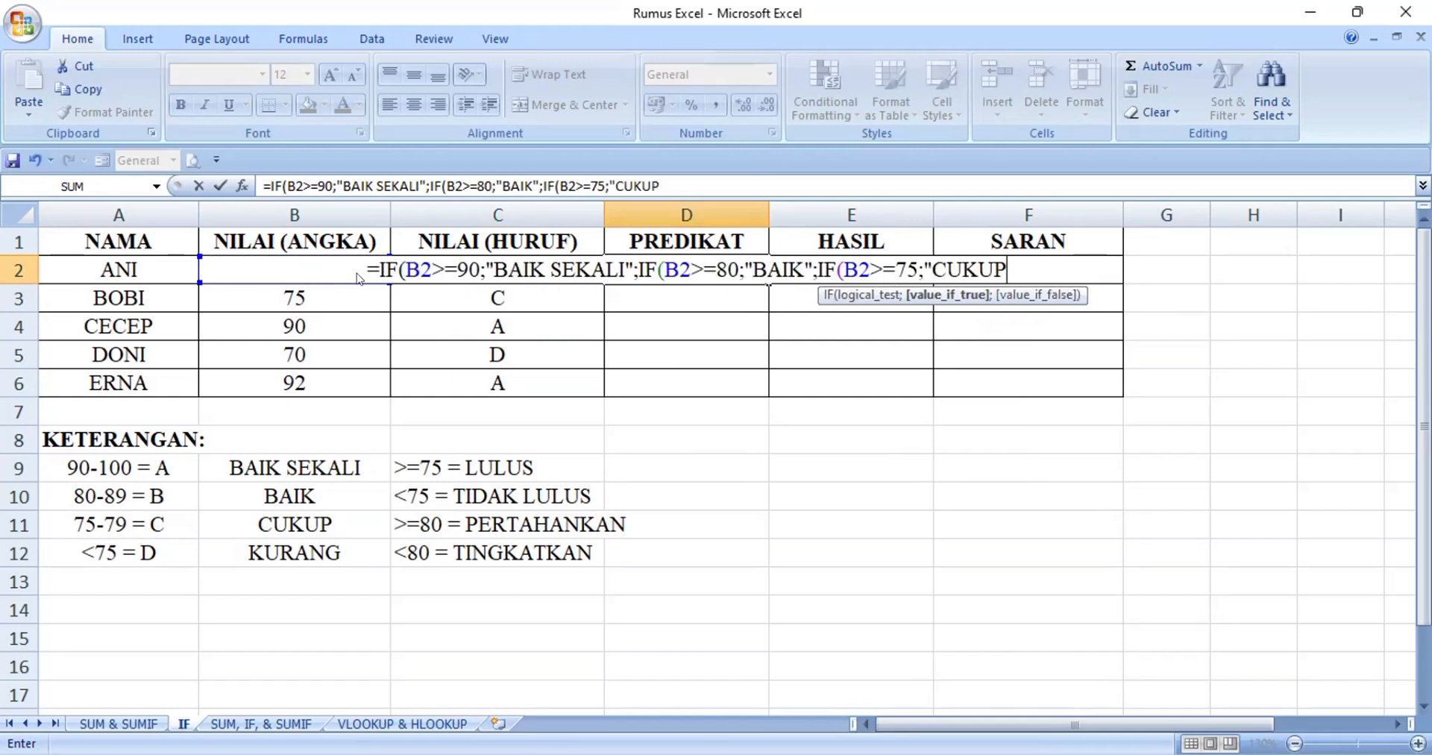
text(";")
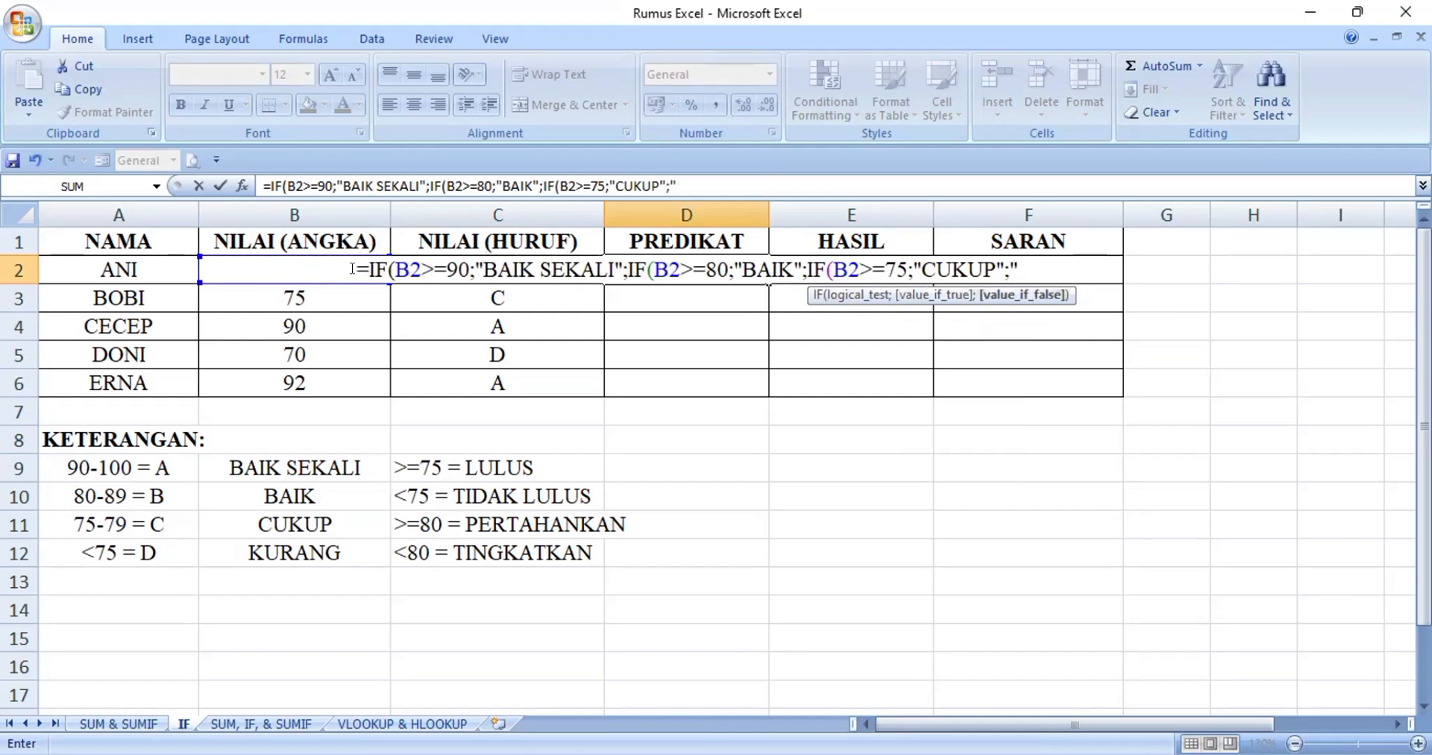
text(KURANG")
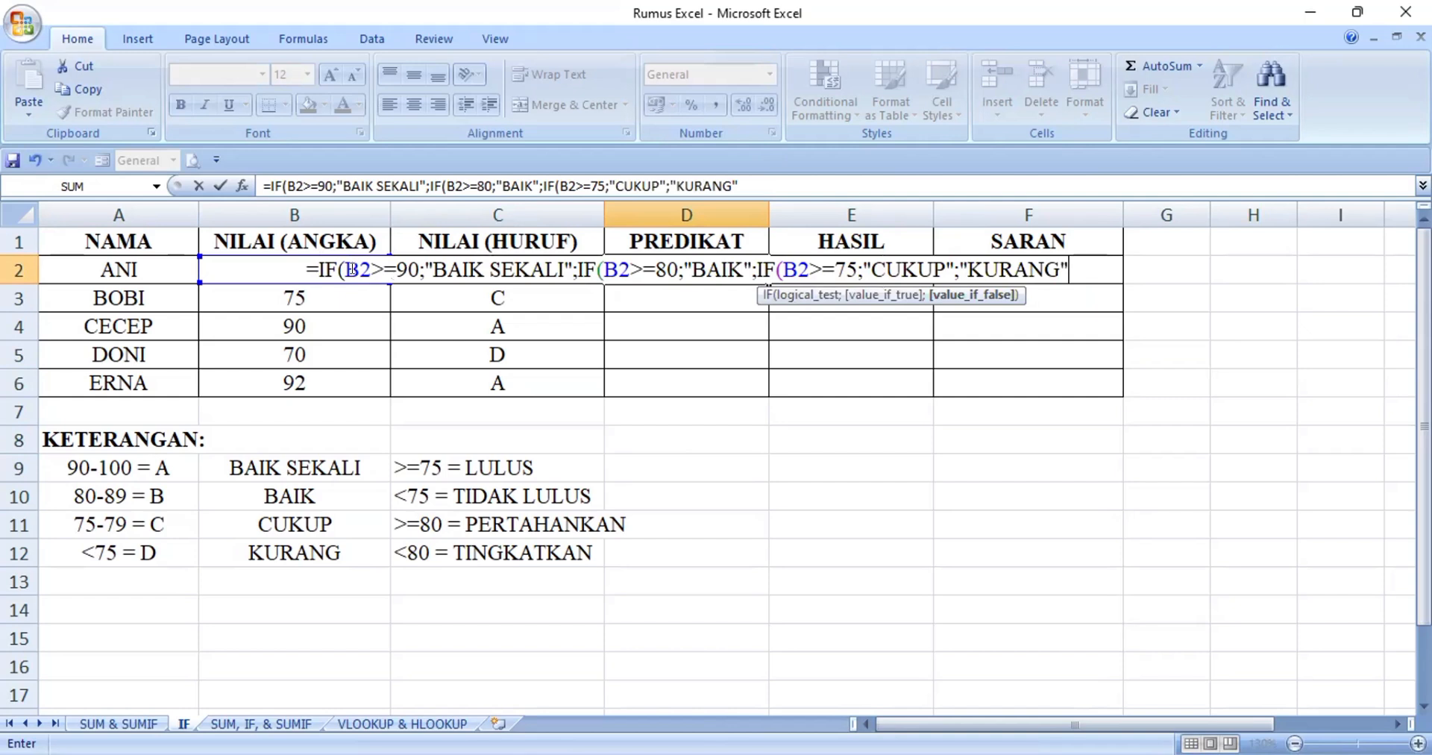
text())
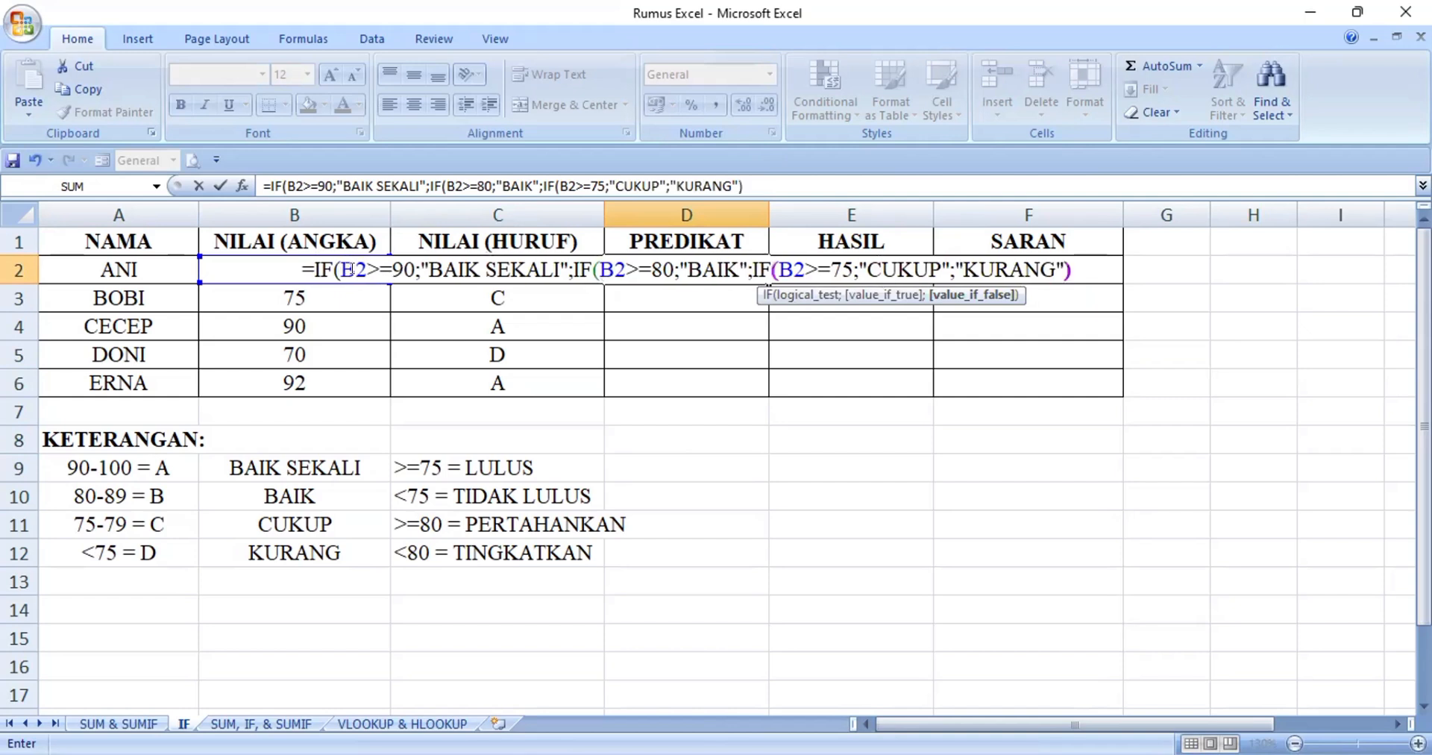
text())
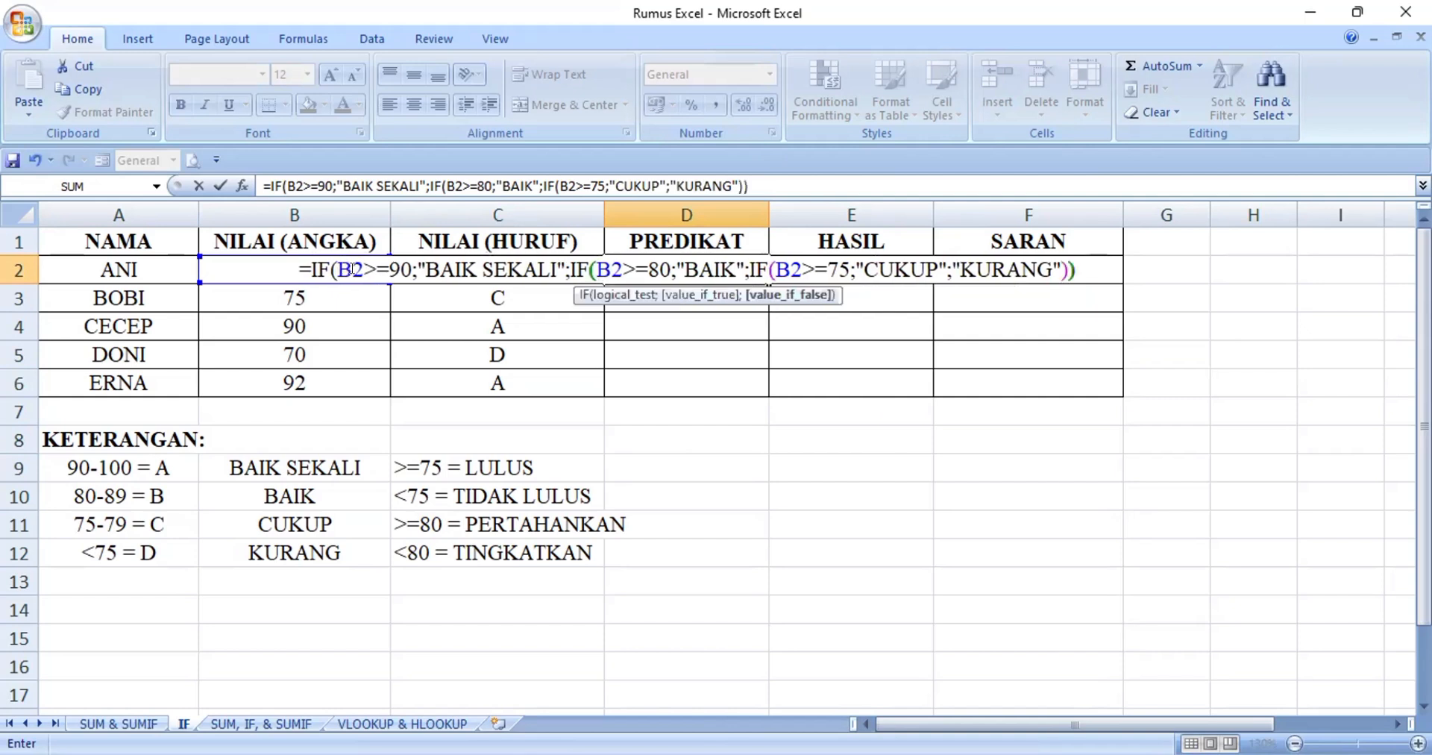
text())
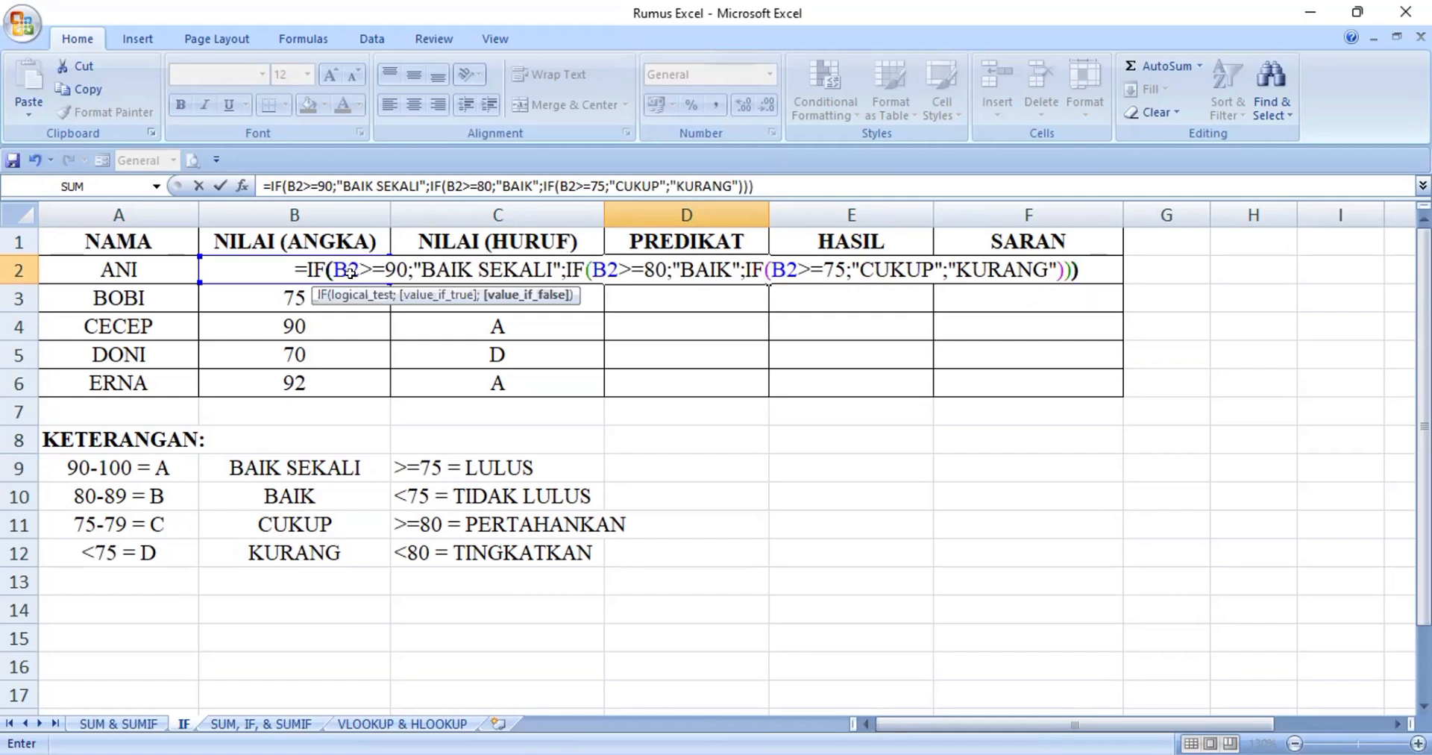
Add "KURANG" as the final value-if-false argument, close all three IF functions and enter the D2 formula
key(Return)
Fill the PREDIKAT formula from D2 down through D6 and check the copy in D6
click(737, 267)
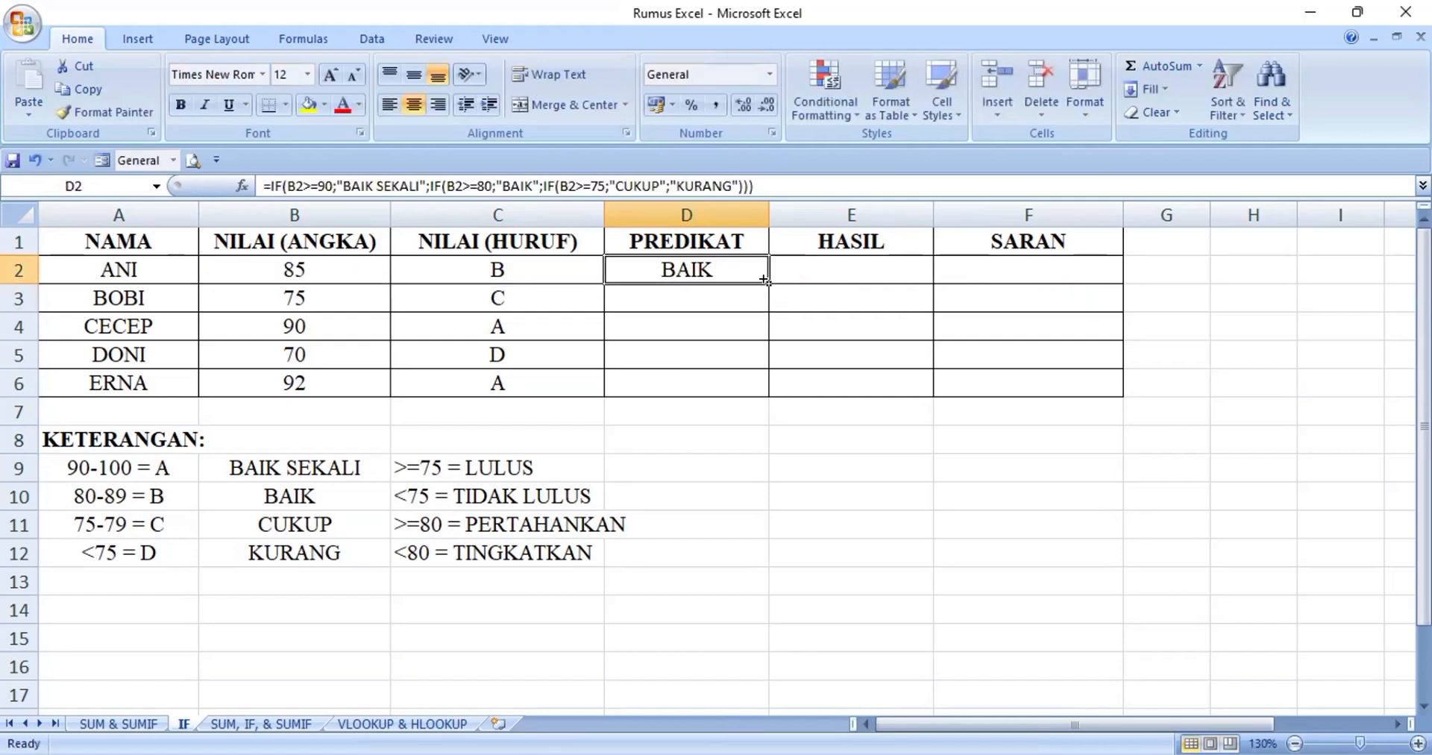
drag(768, 282, 752, 382)
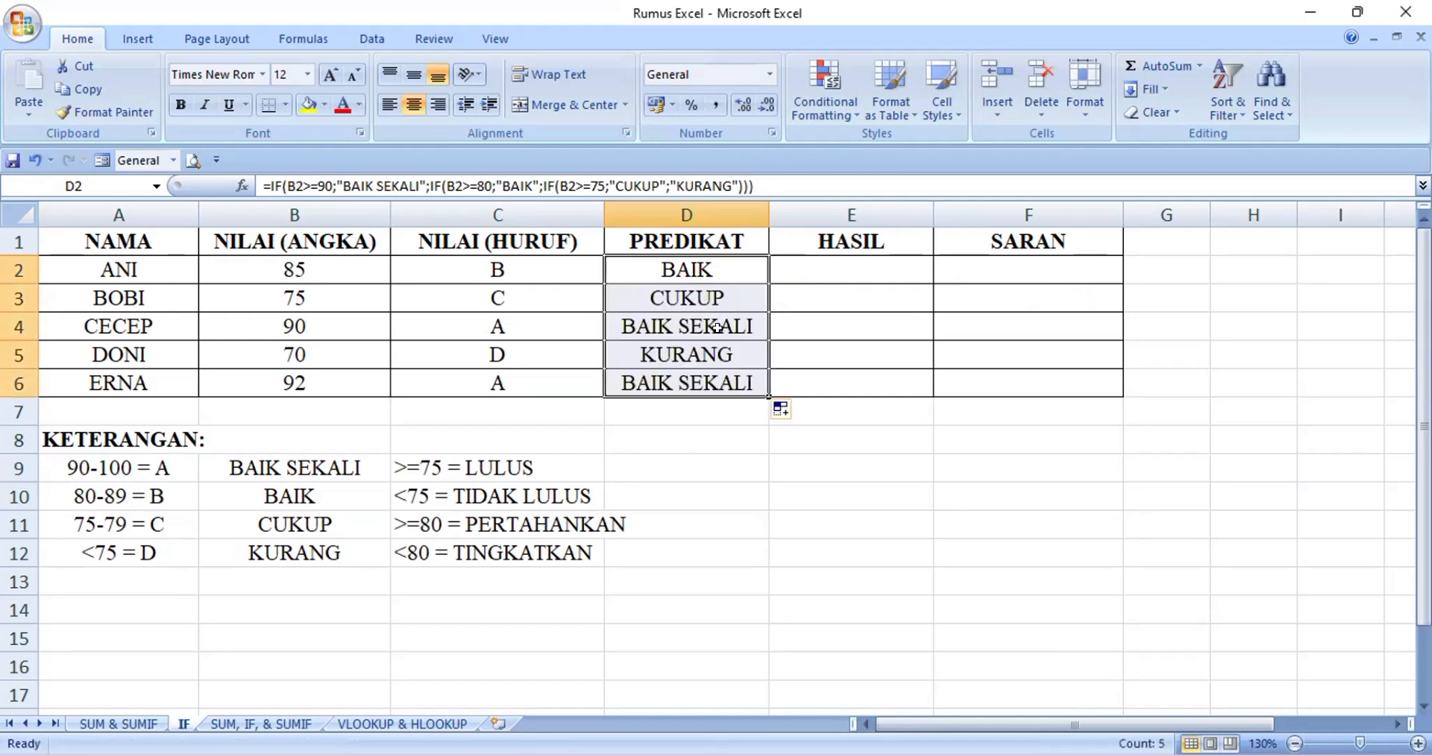
click(692, 374)
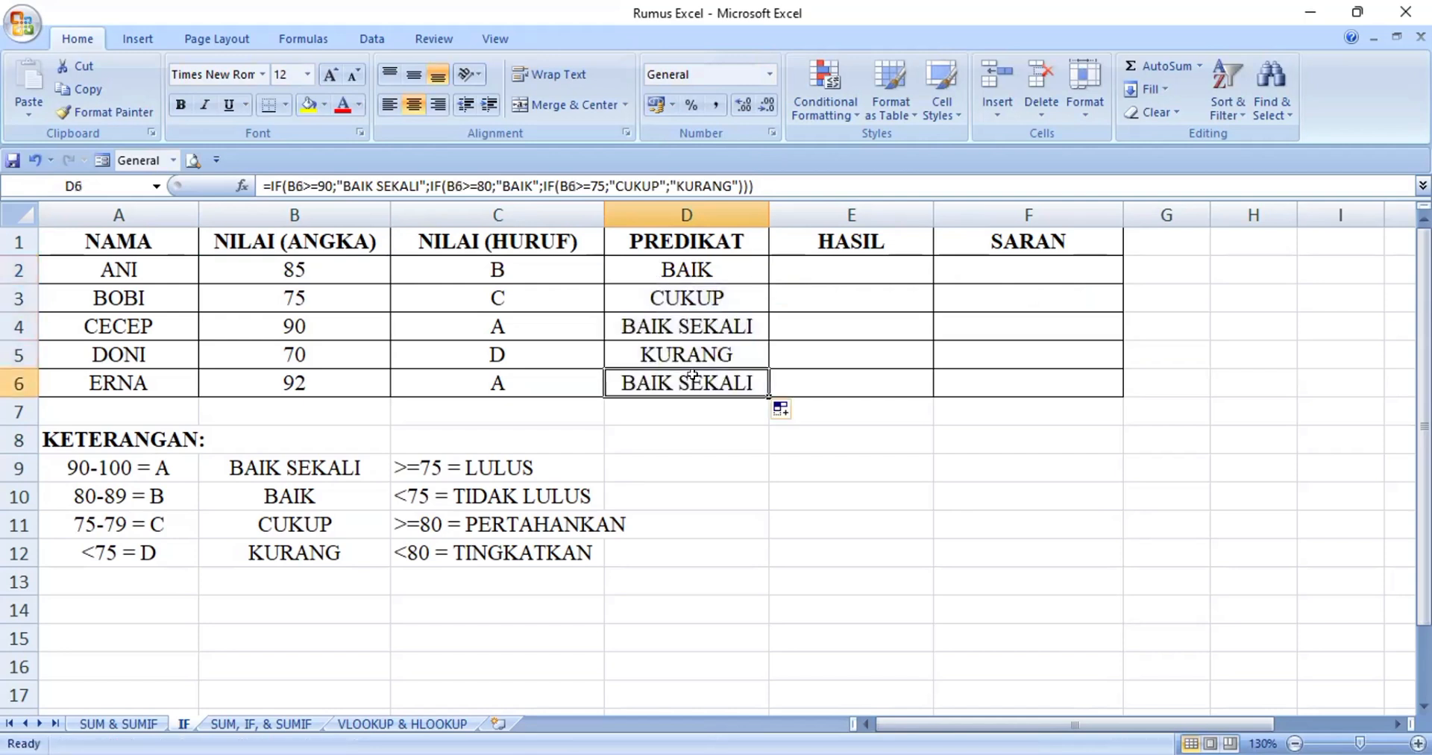
Start an IF formula in E2 that tests B2>=75 and returns "LULUS" when true, following the KETERANGAN rules
click(880, 261)
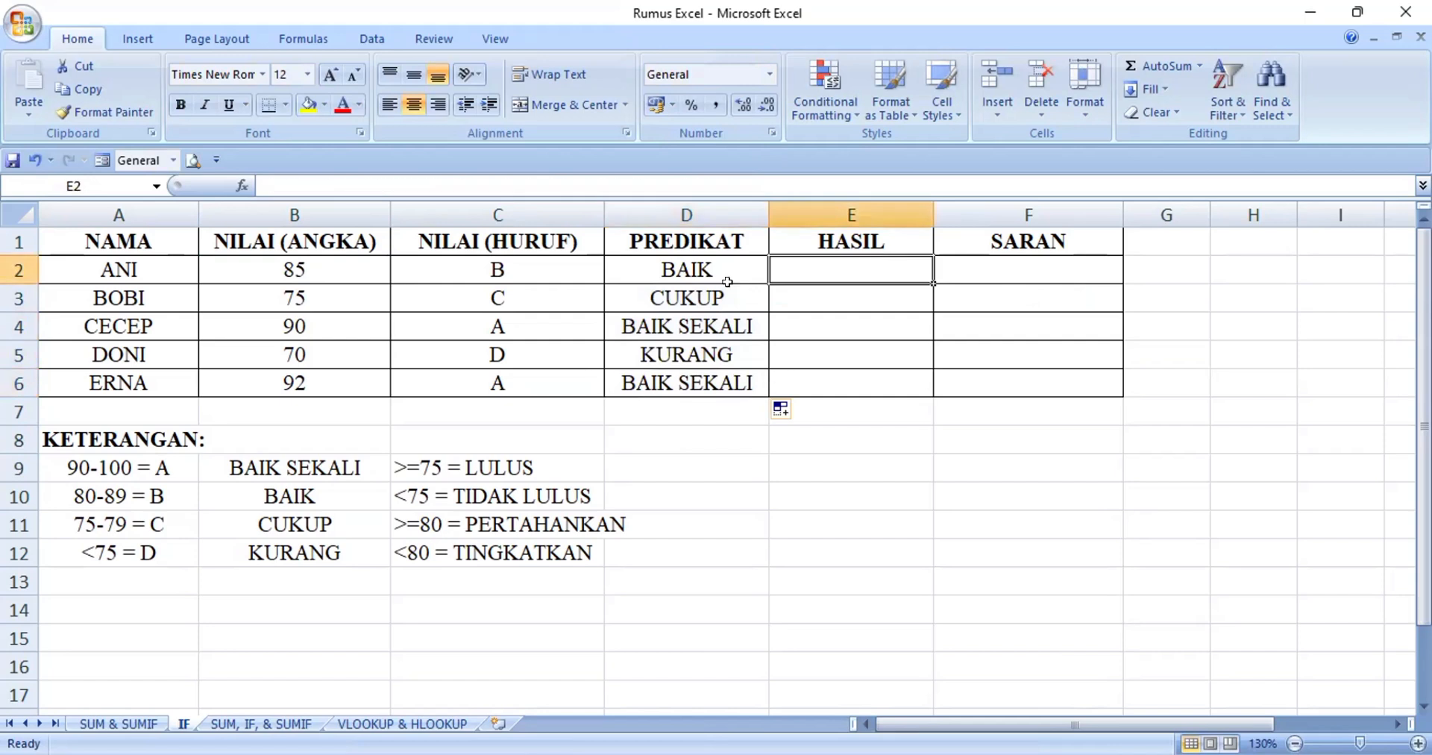
click(407, 466)
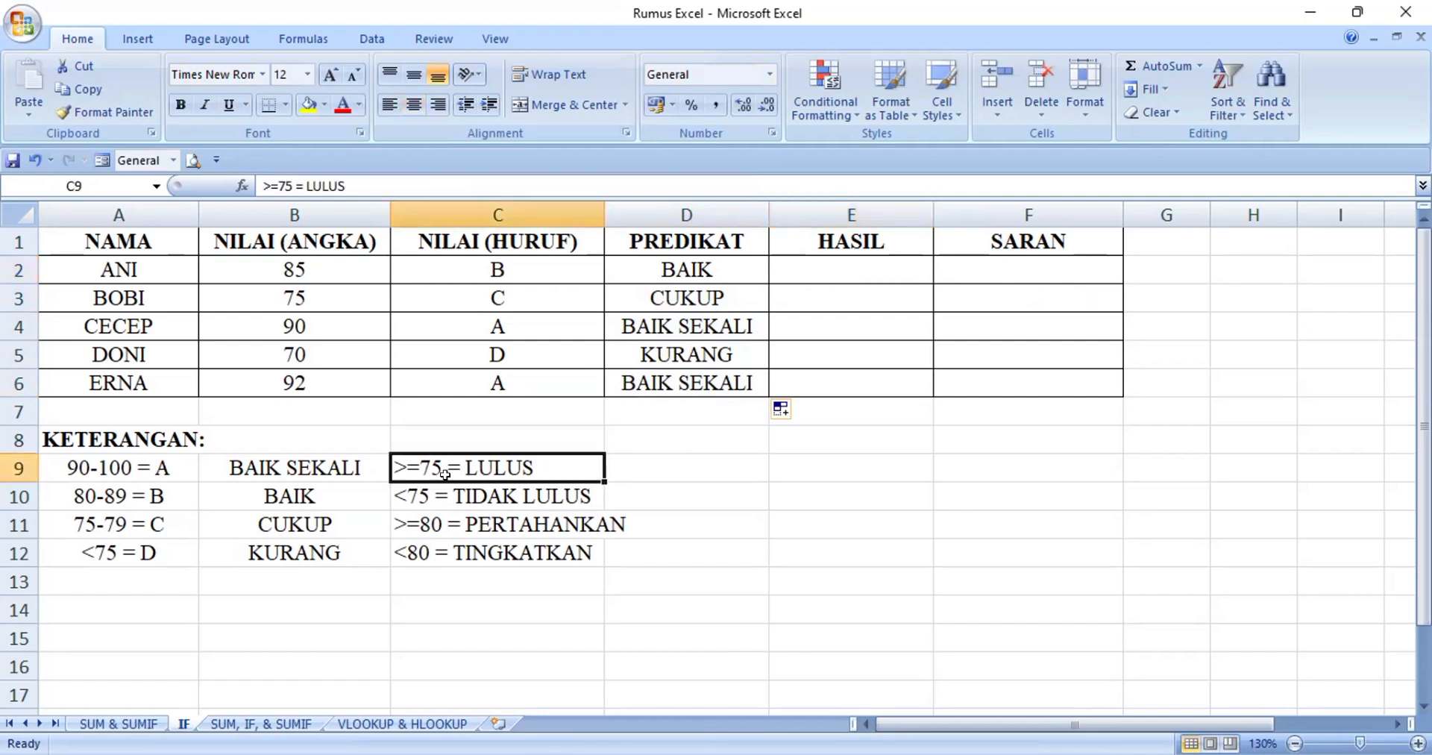
click(394, 496)
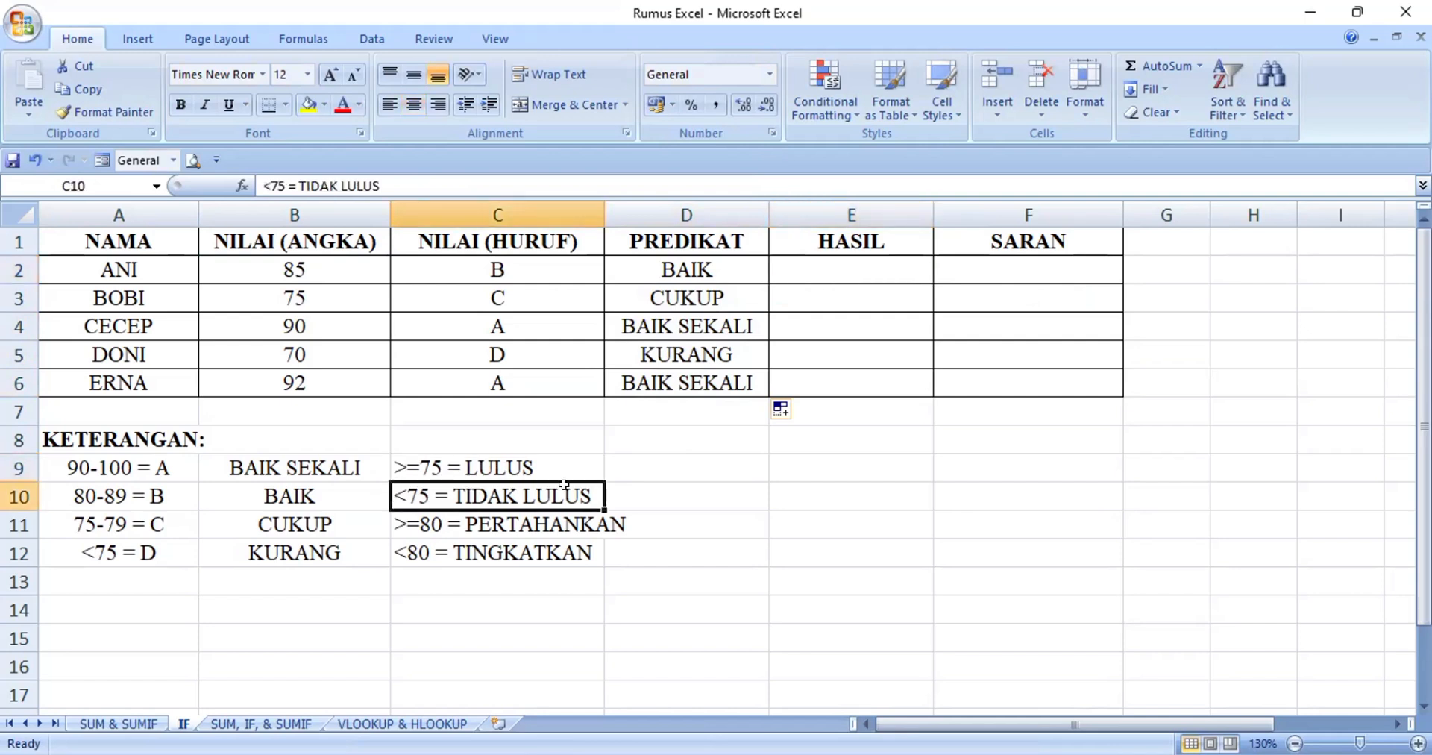
click(913, 261)
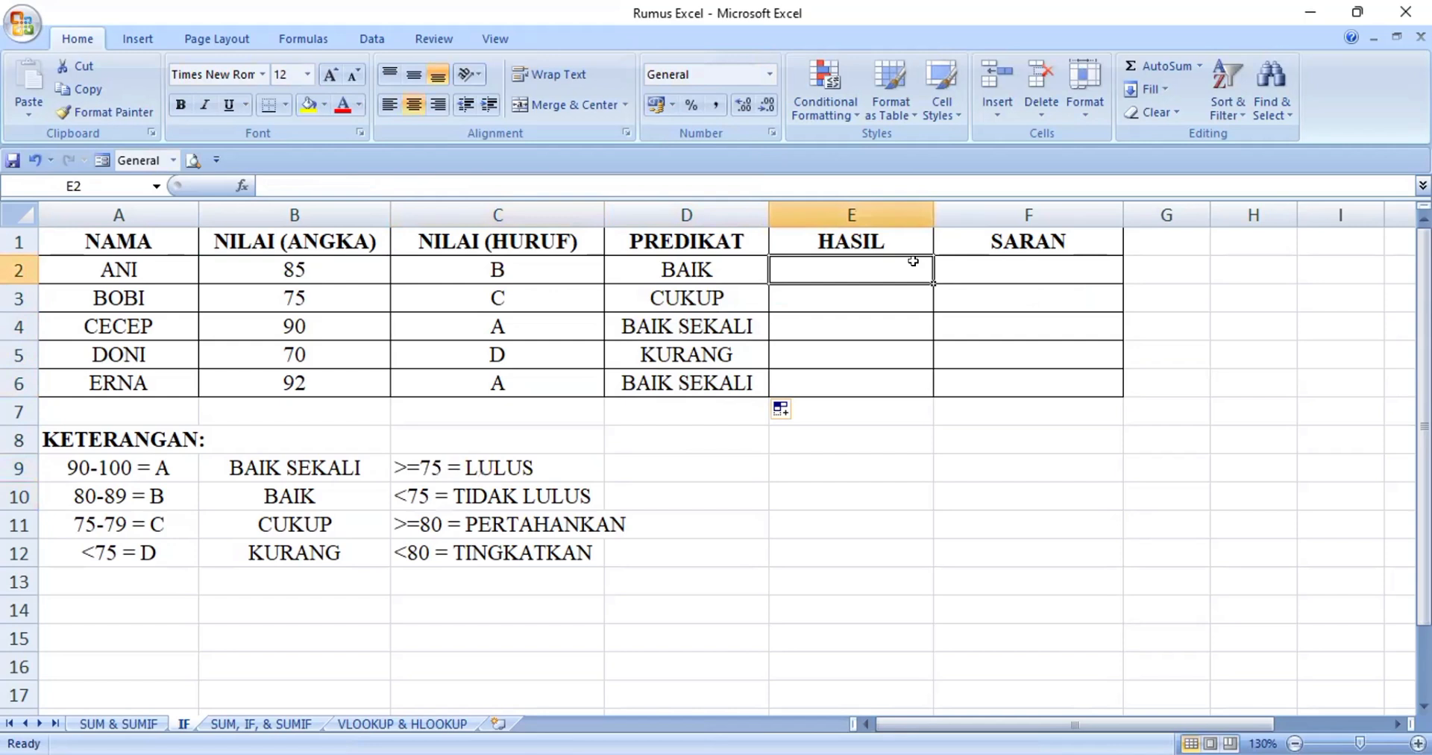
text(=IF)
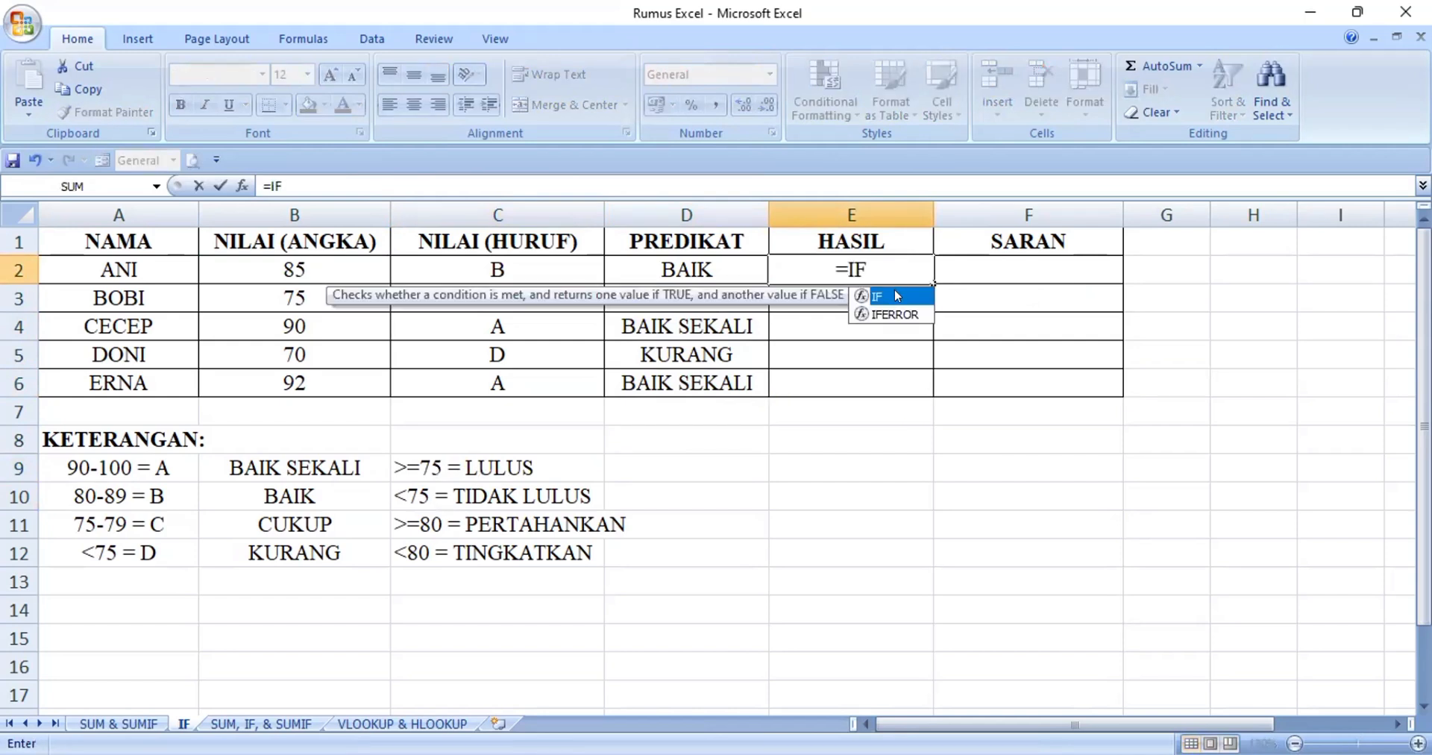
double_click(896, 296)
click(299, 262)
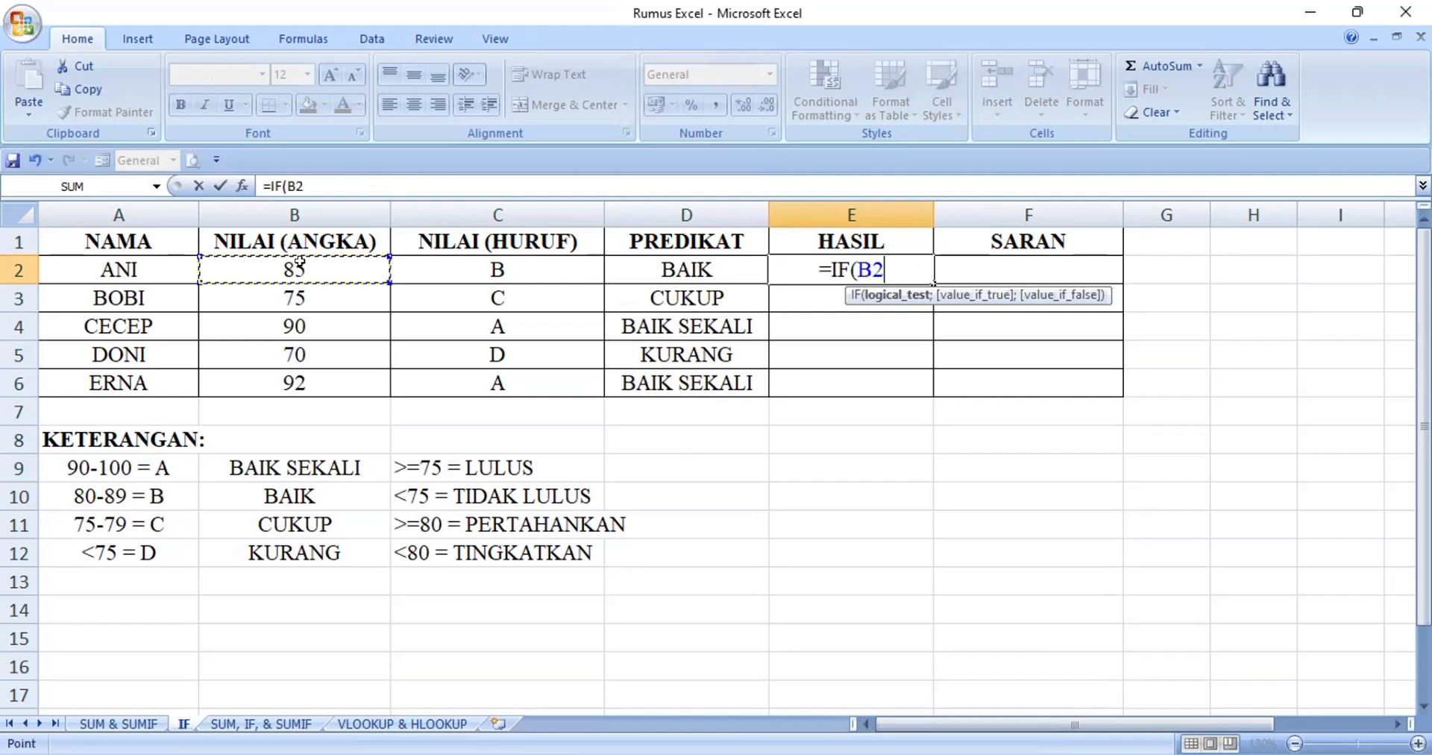
text(>)
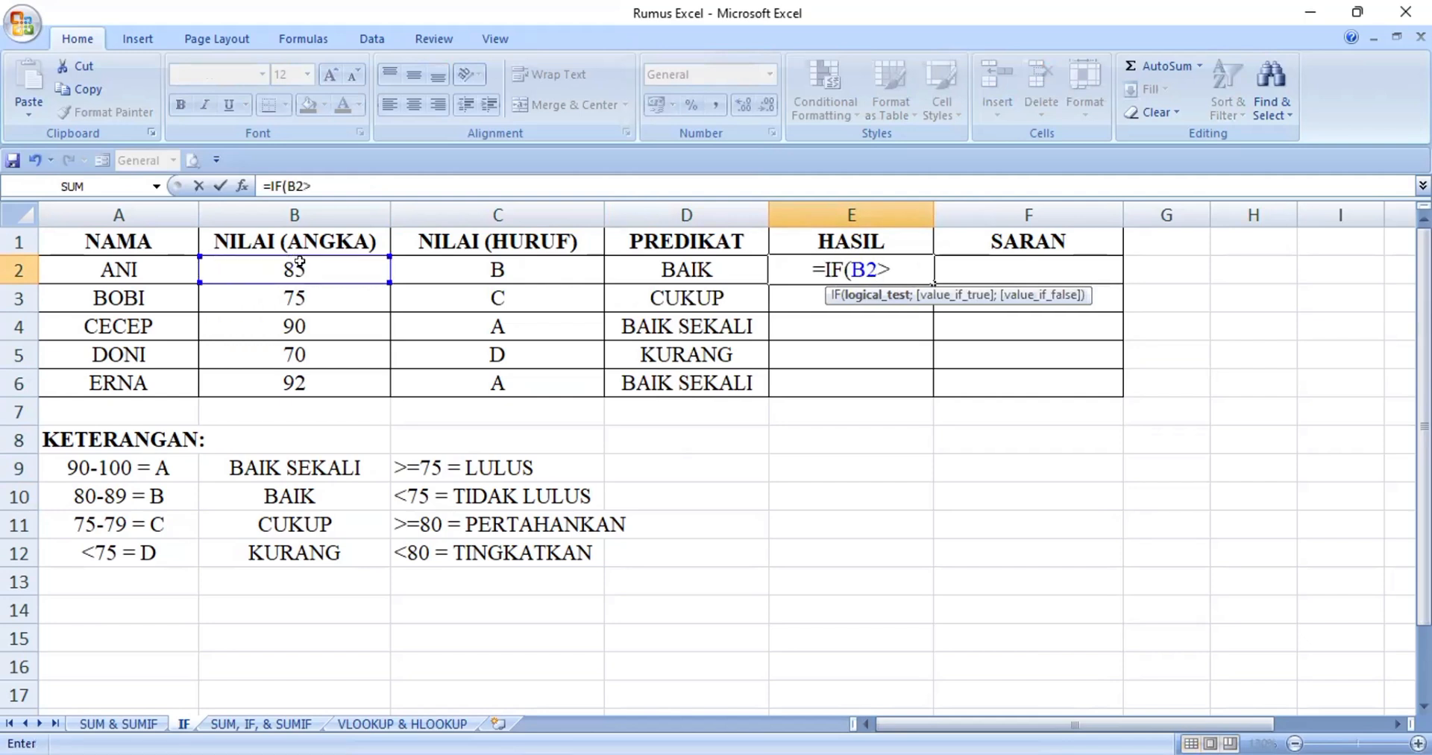
text(=)
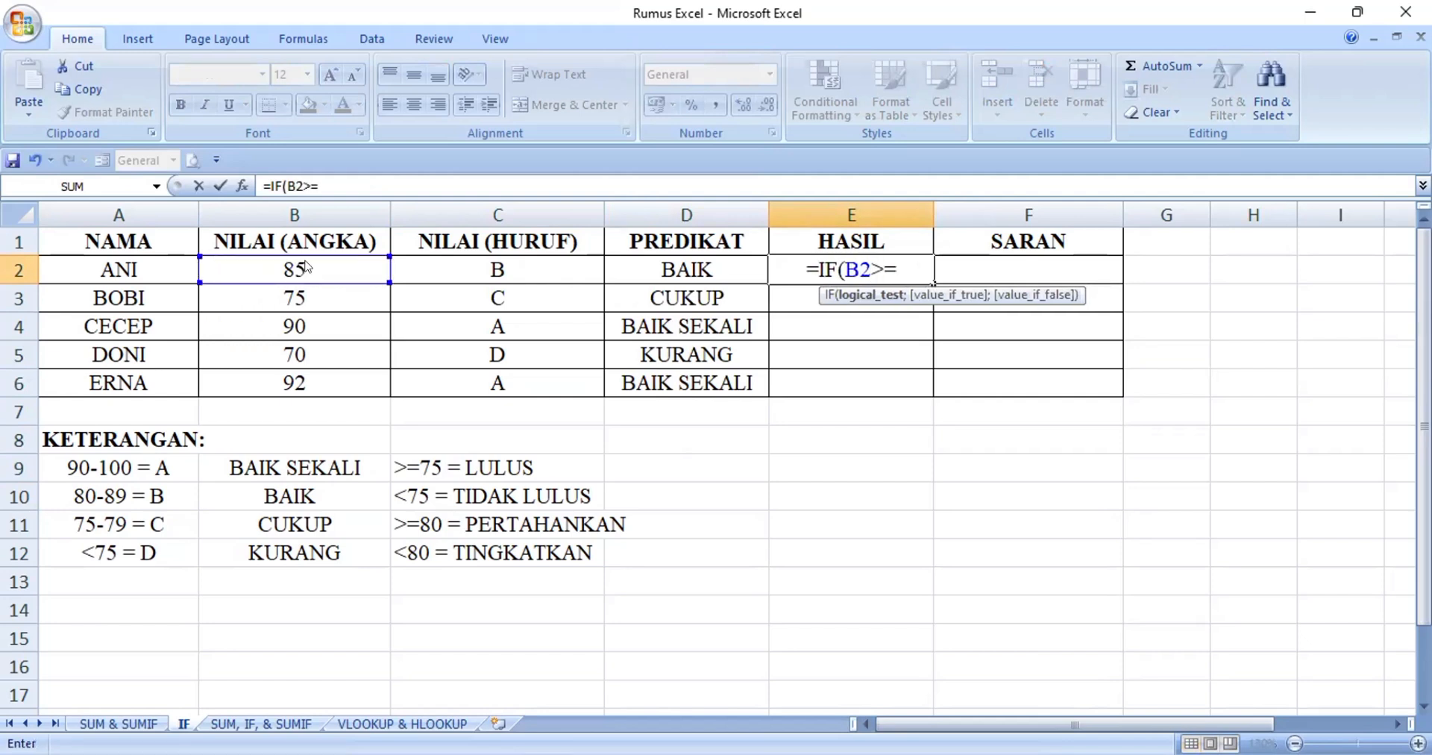
text(75;)
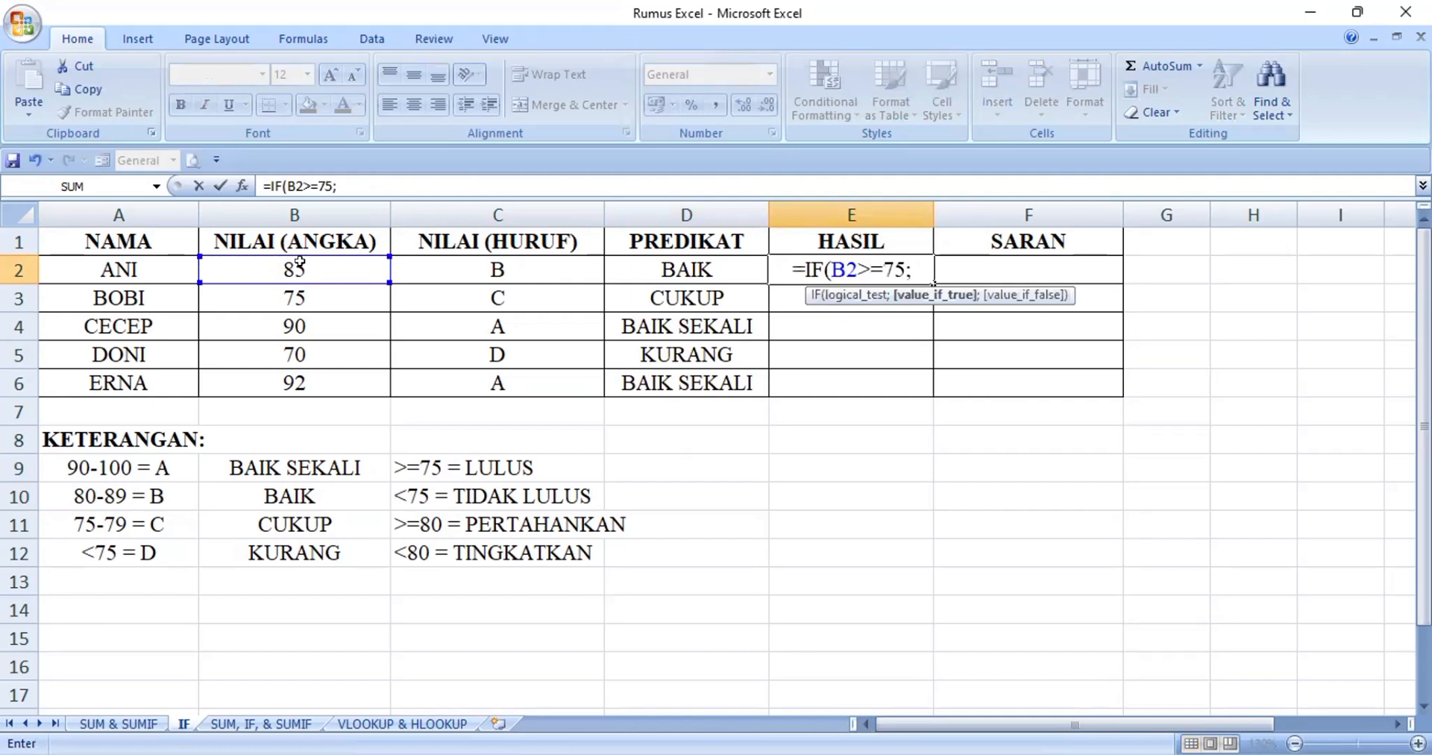
text("LULUS)
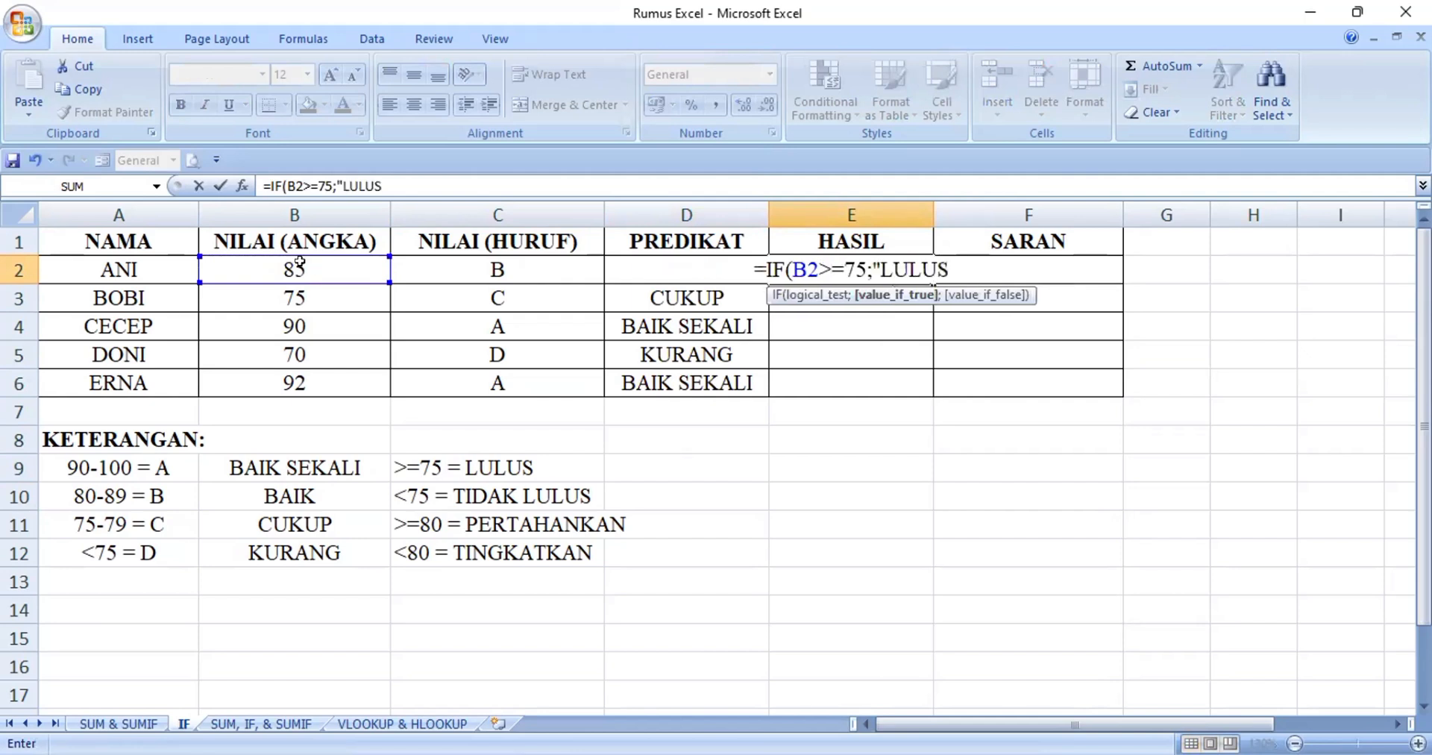
text(";")
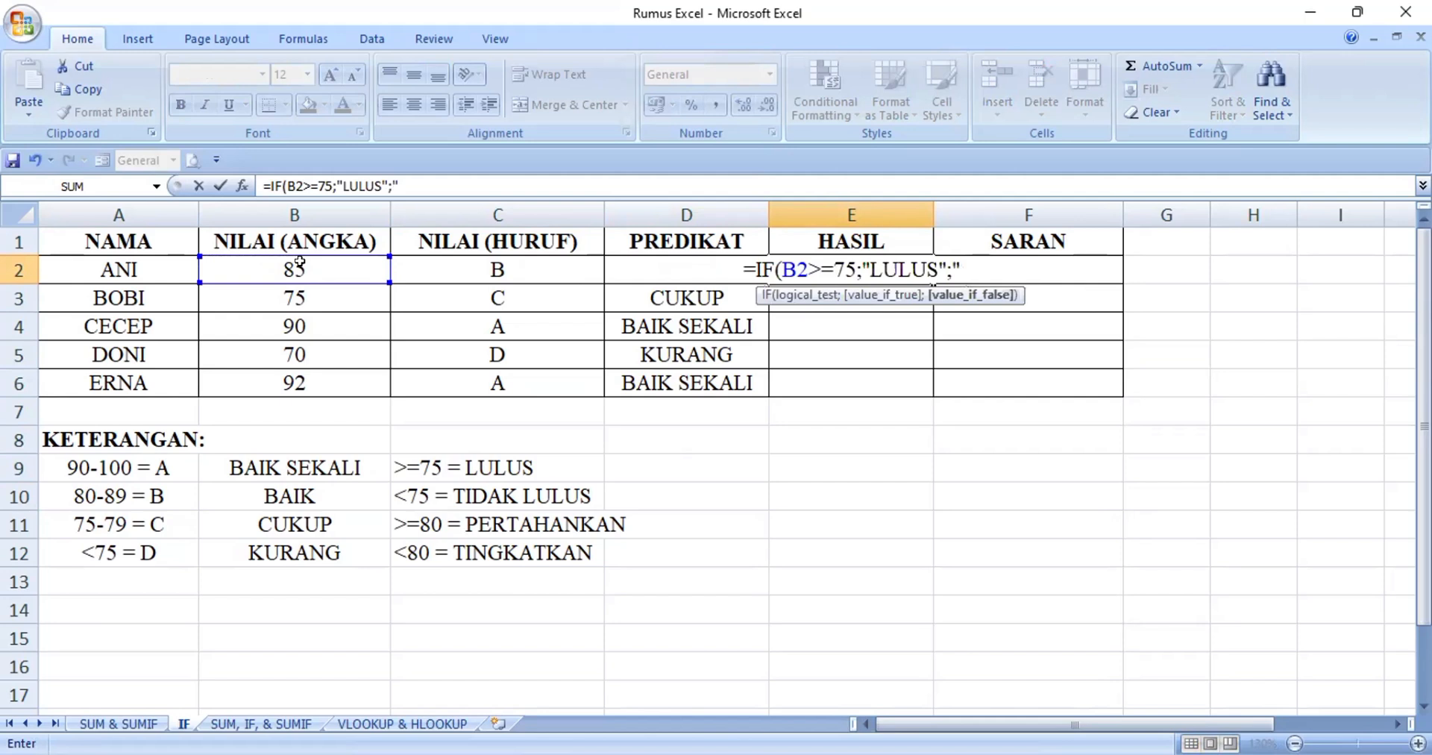
text(TIDAK)
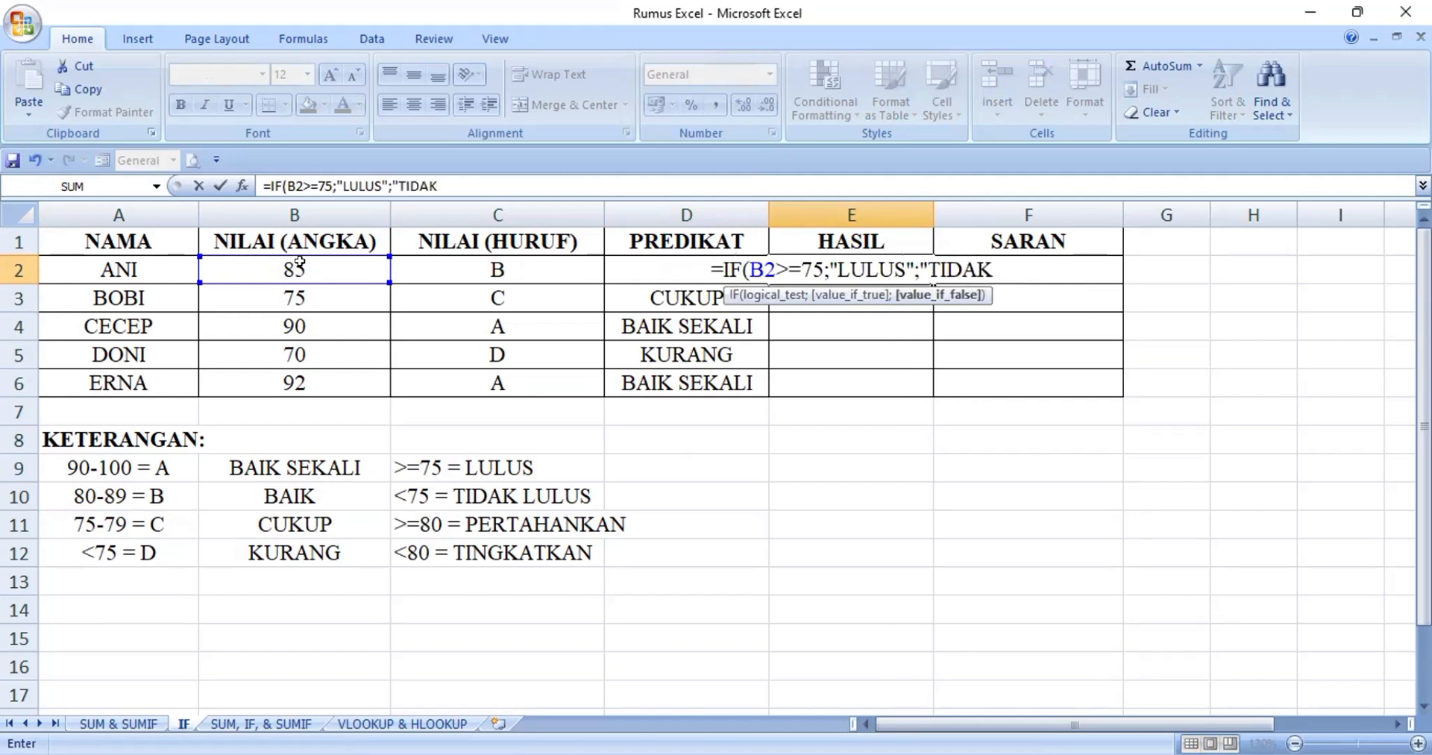
text( LULU)
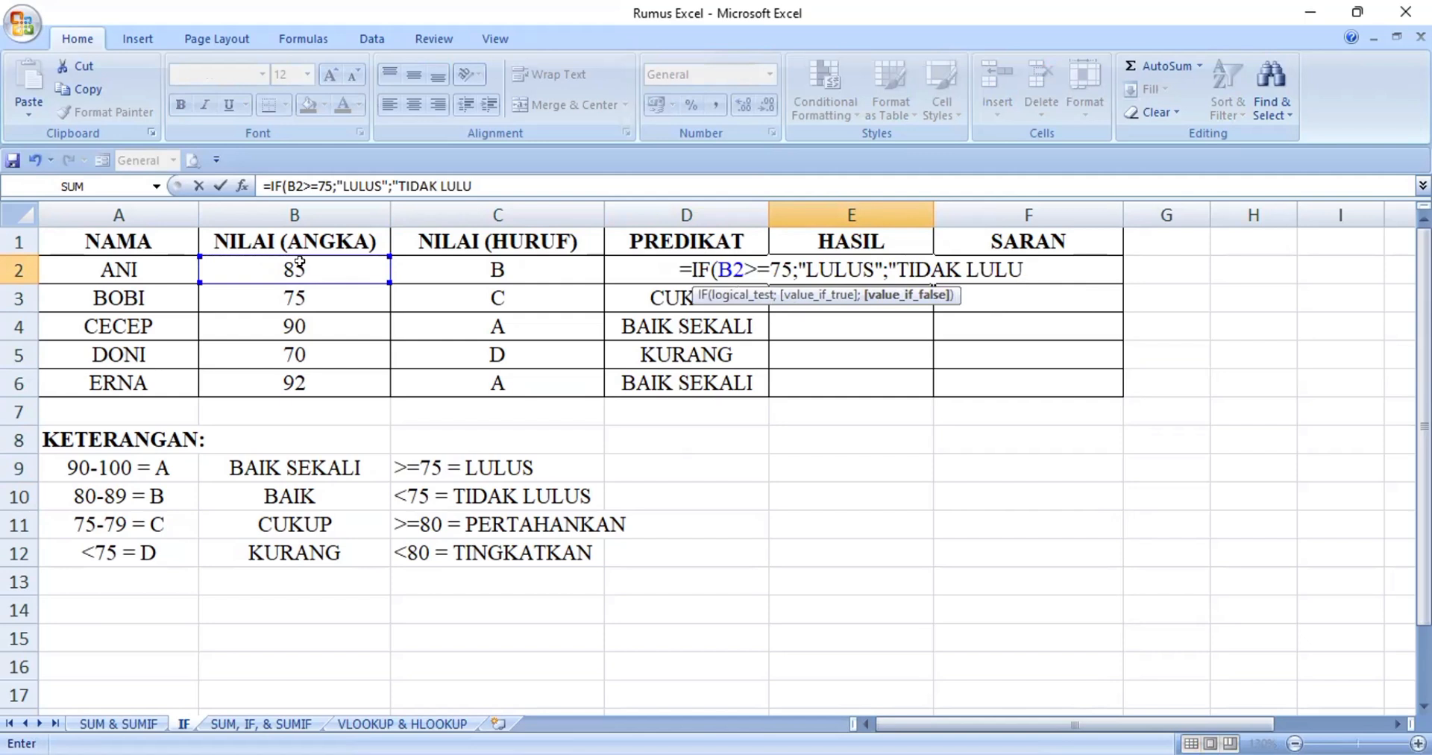
text(S)
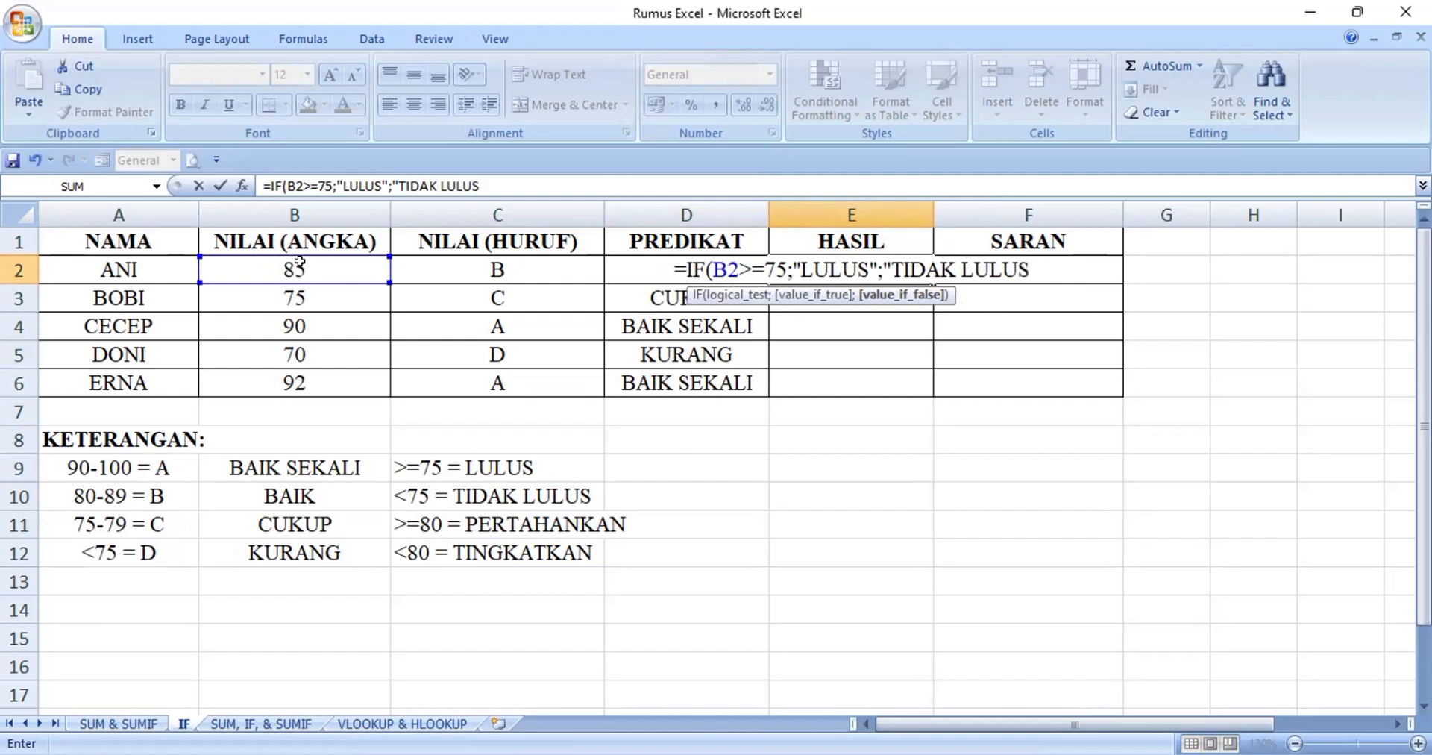
text(")
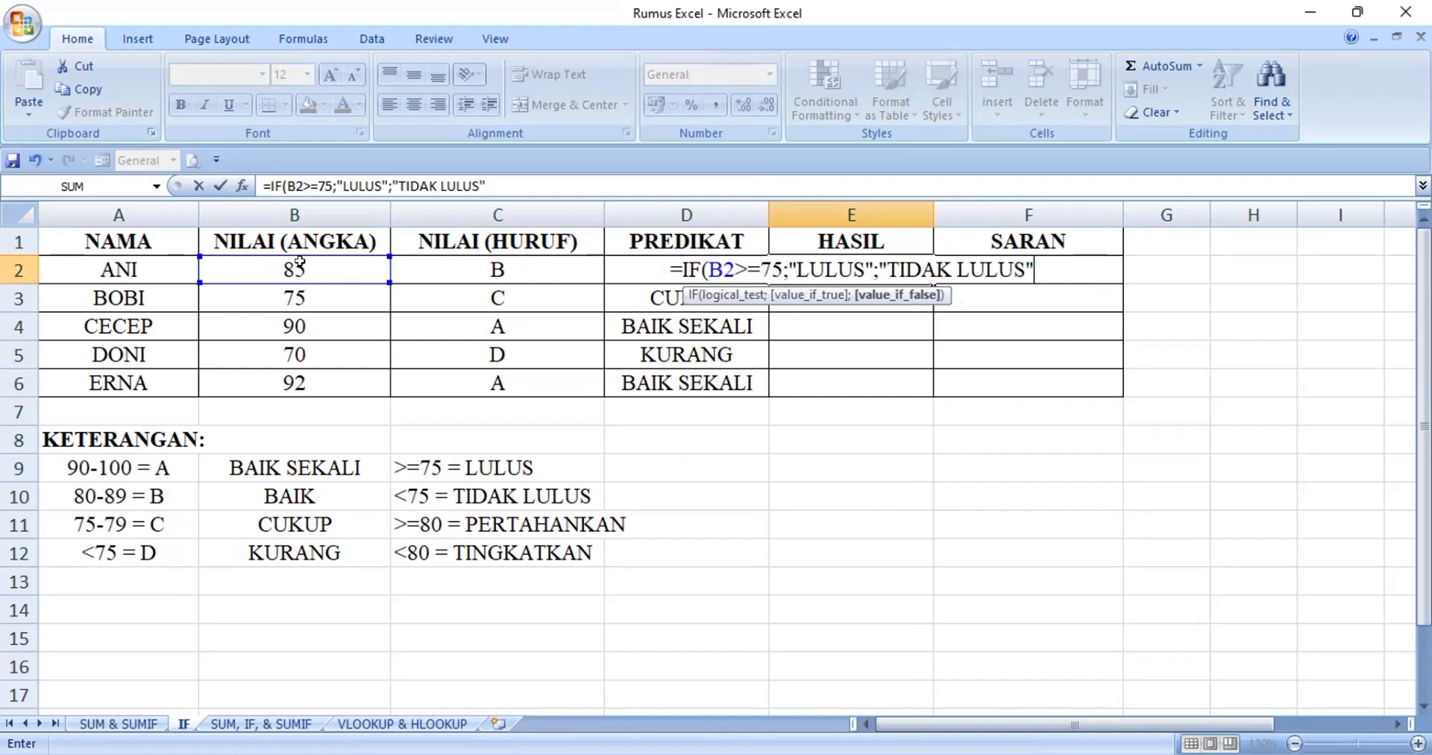
text())
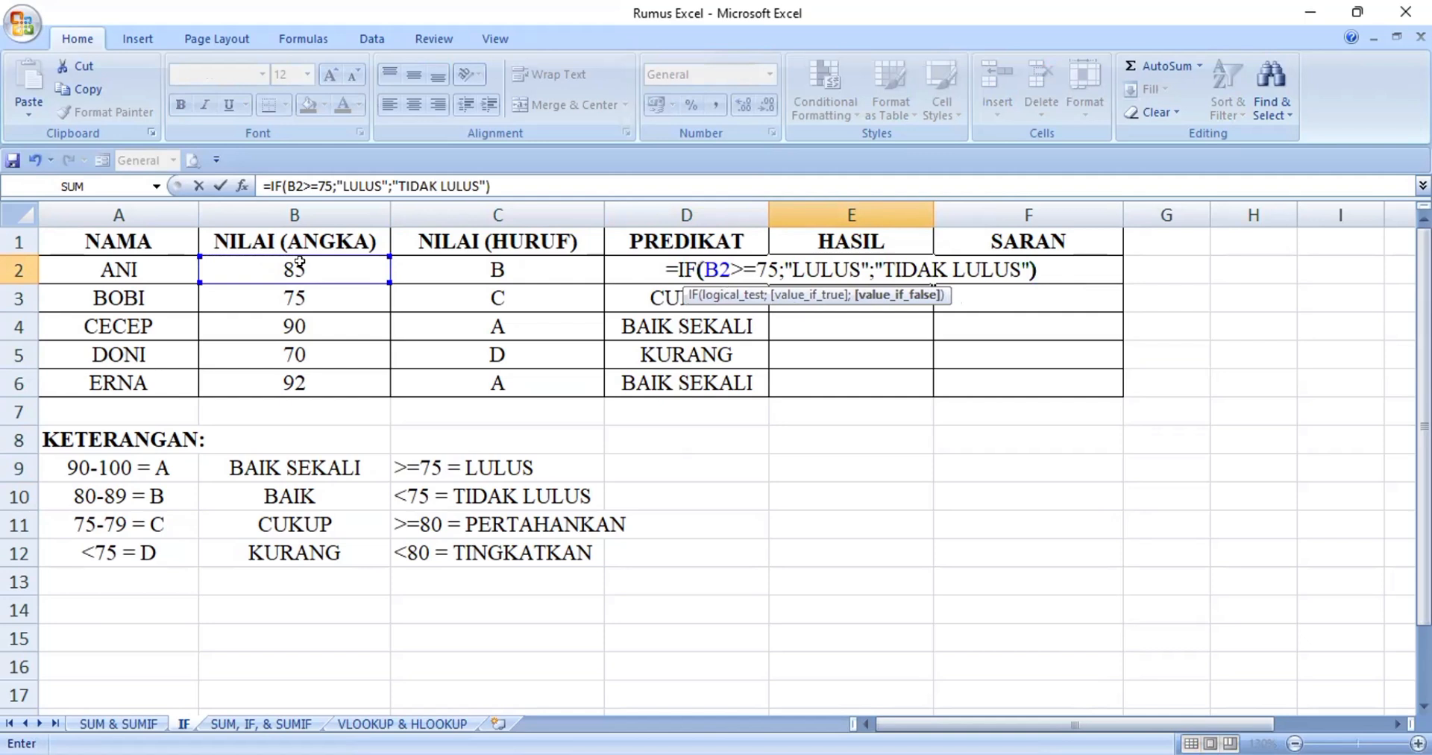
Complete the E2 formula with "TIDAK LULUS" as the value if false and fill it down through E6
key(Return)
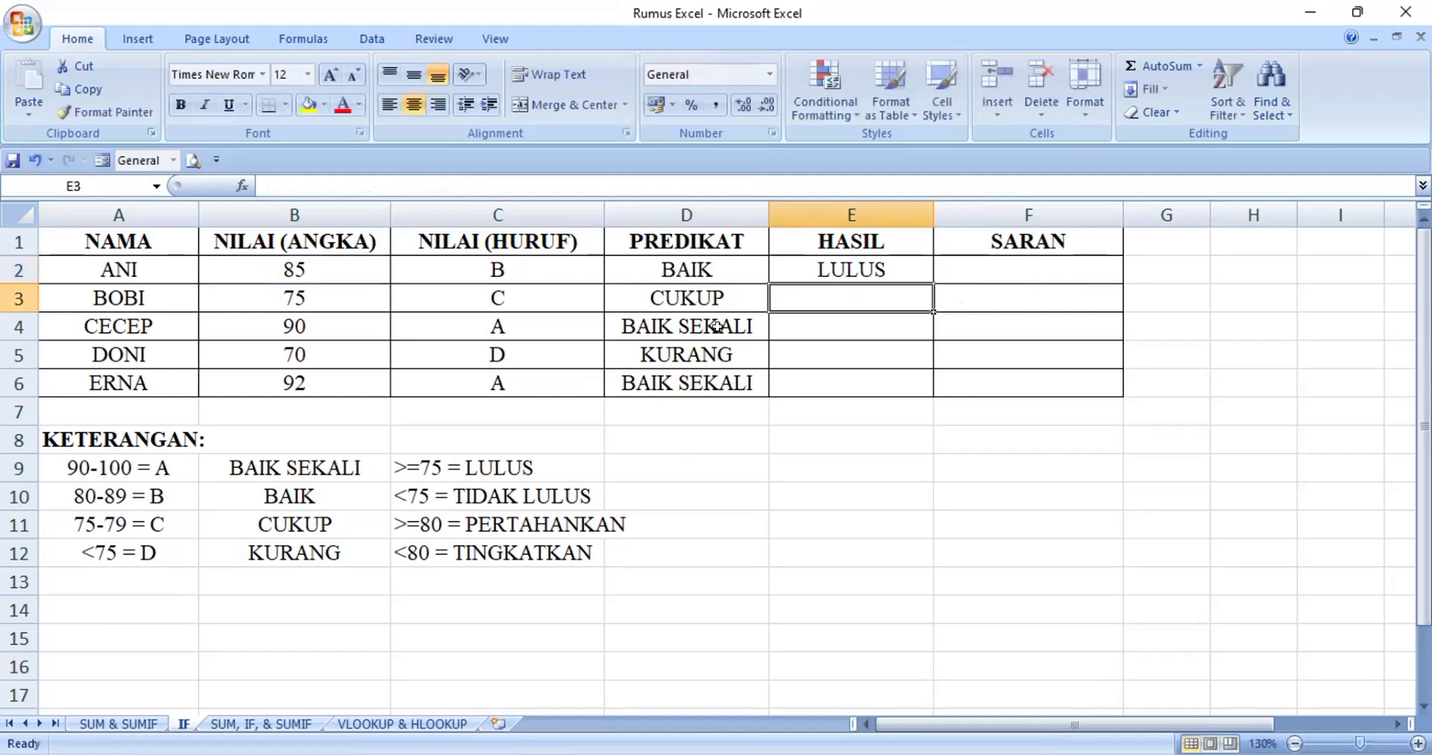
click(917, 261)
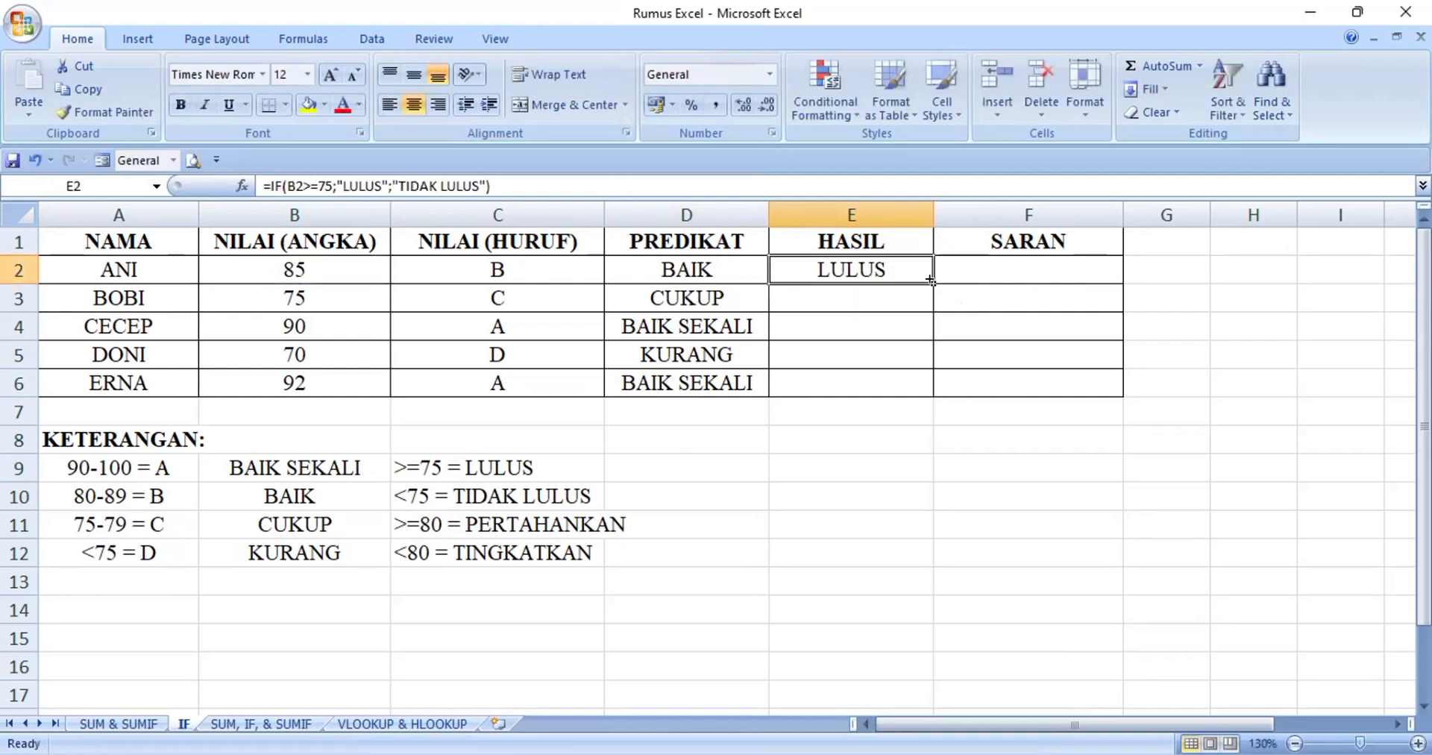
drag(931, 281, 934, 397)
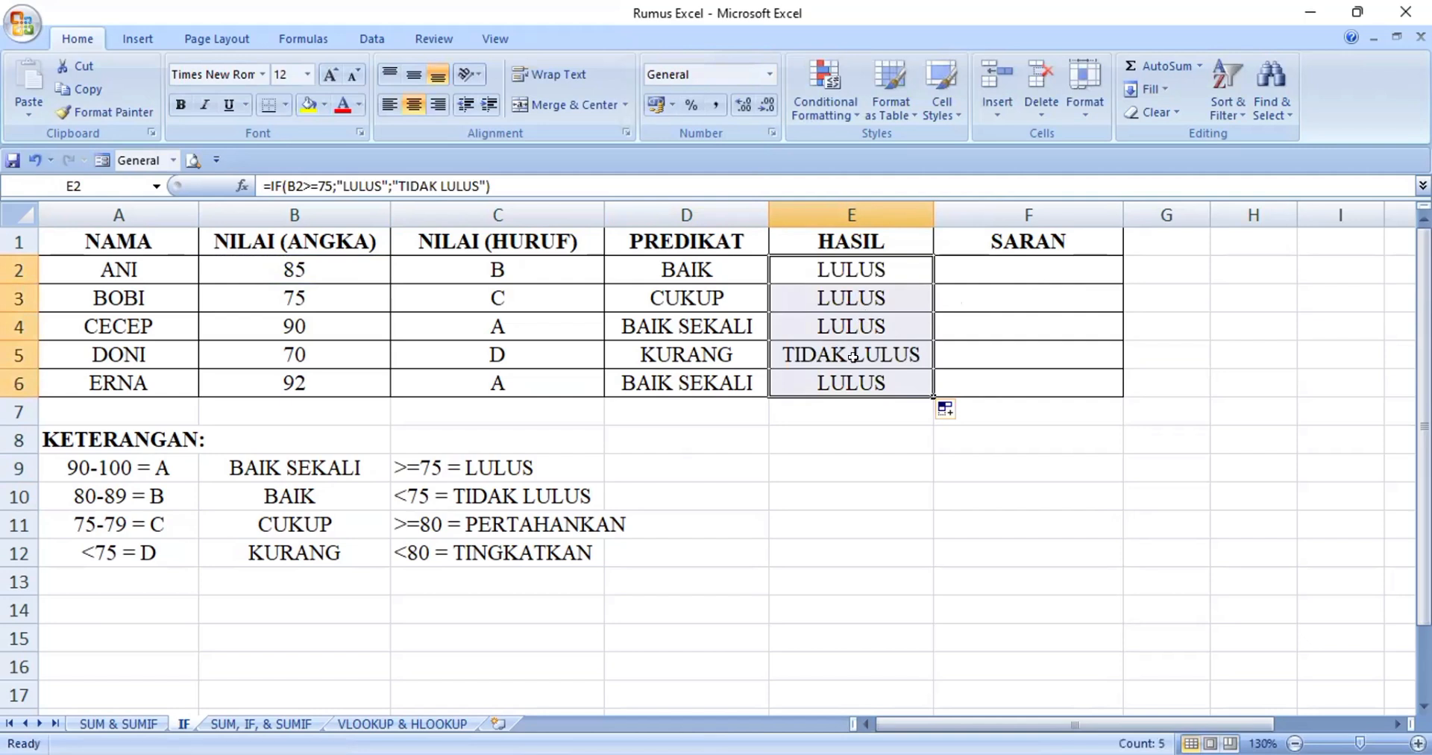
Start an IF formula in F2 that tests B2>=80 and returns "PERTAHANKAN" when true
click(980, 266)
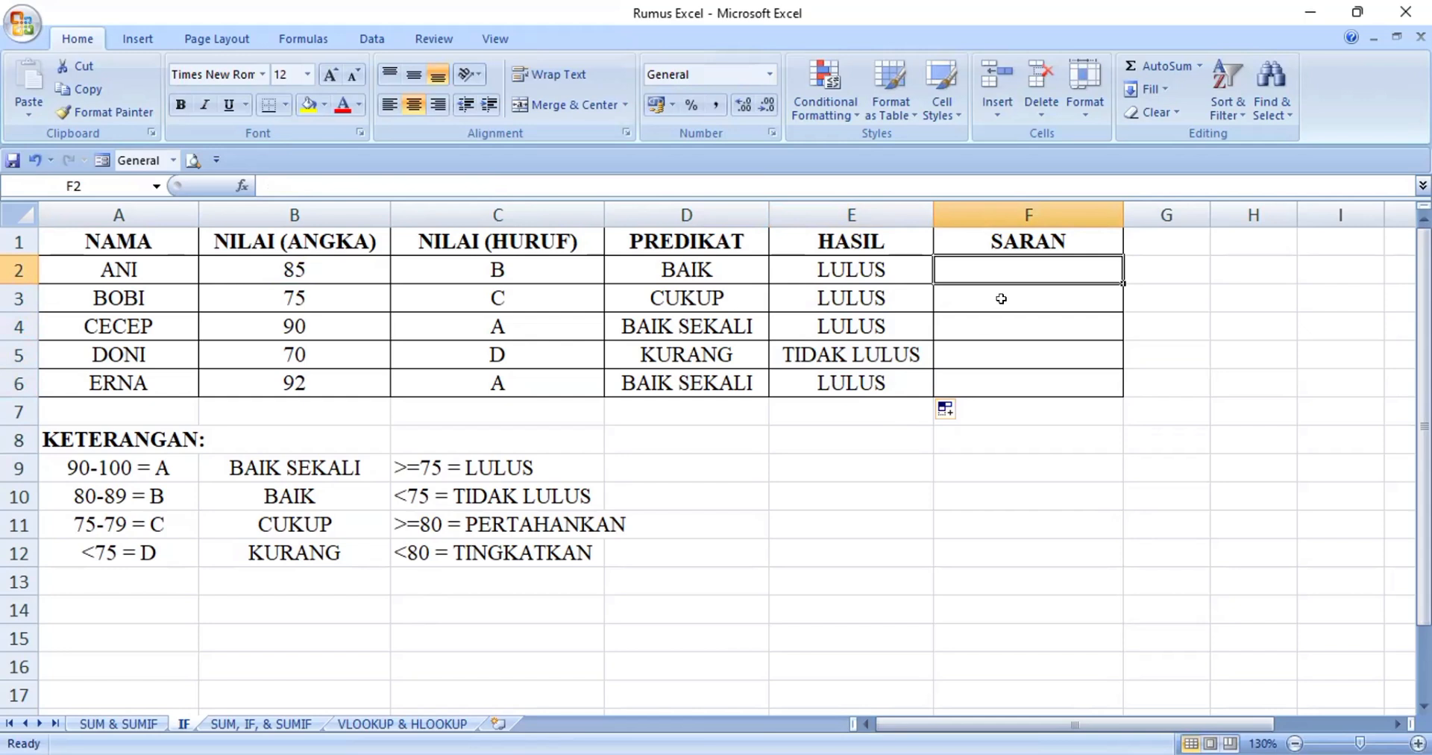
text(=IF)
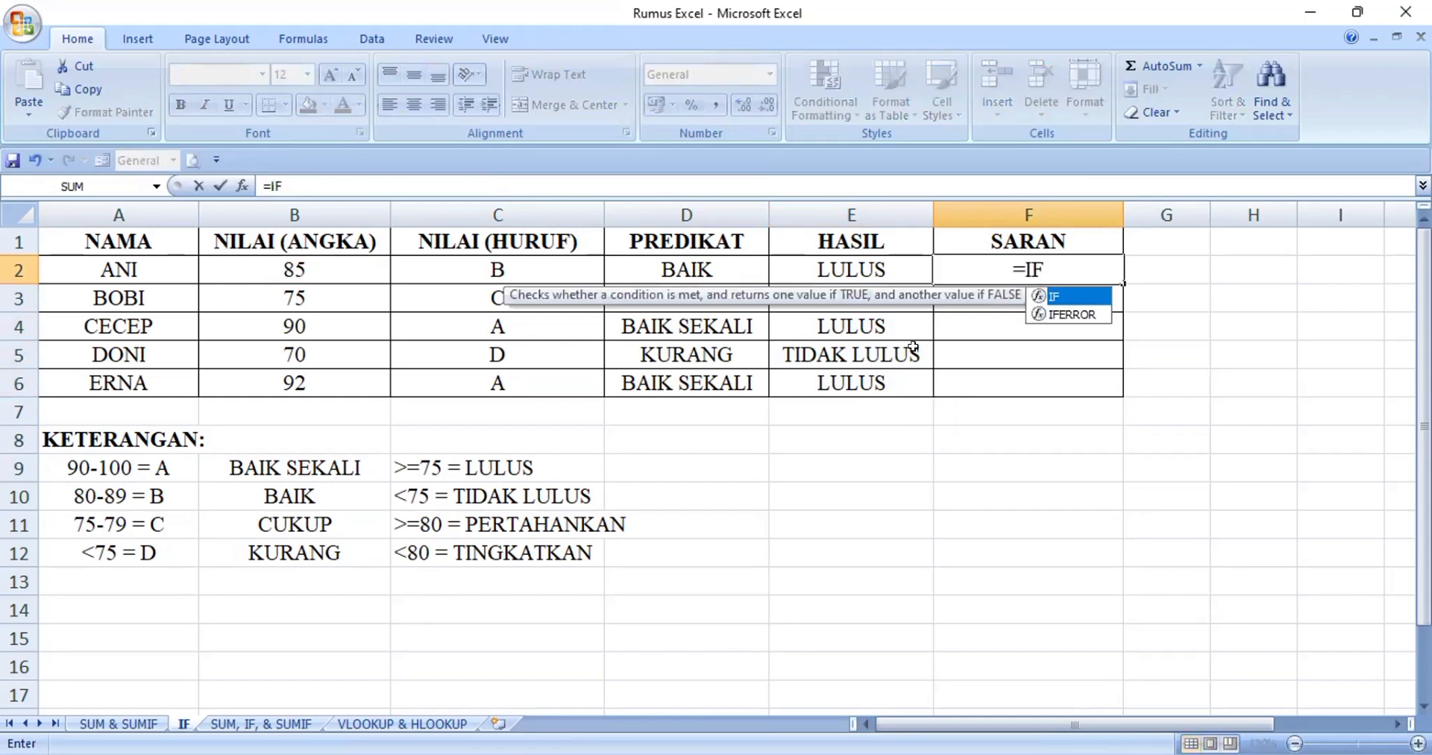
text(()
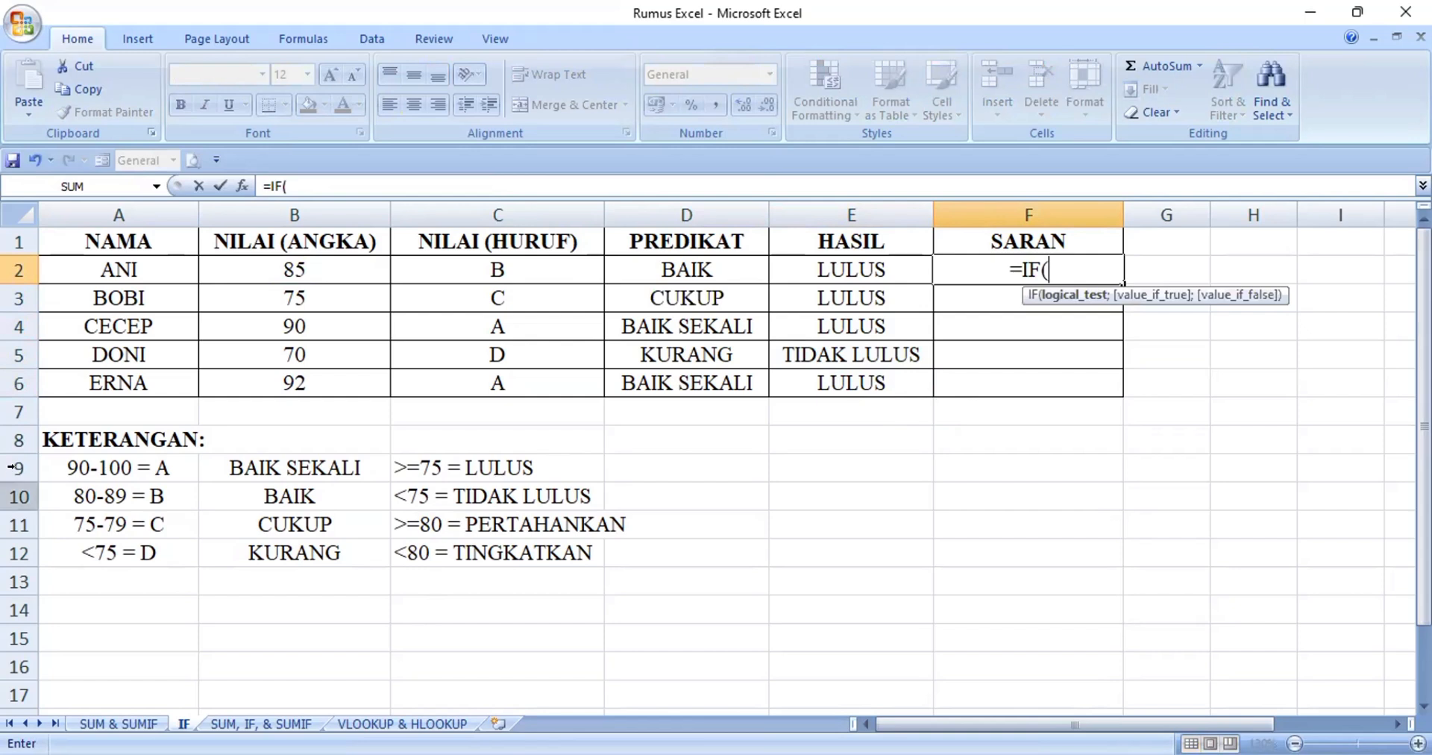
click(240, 263)
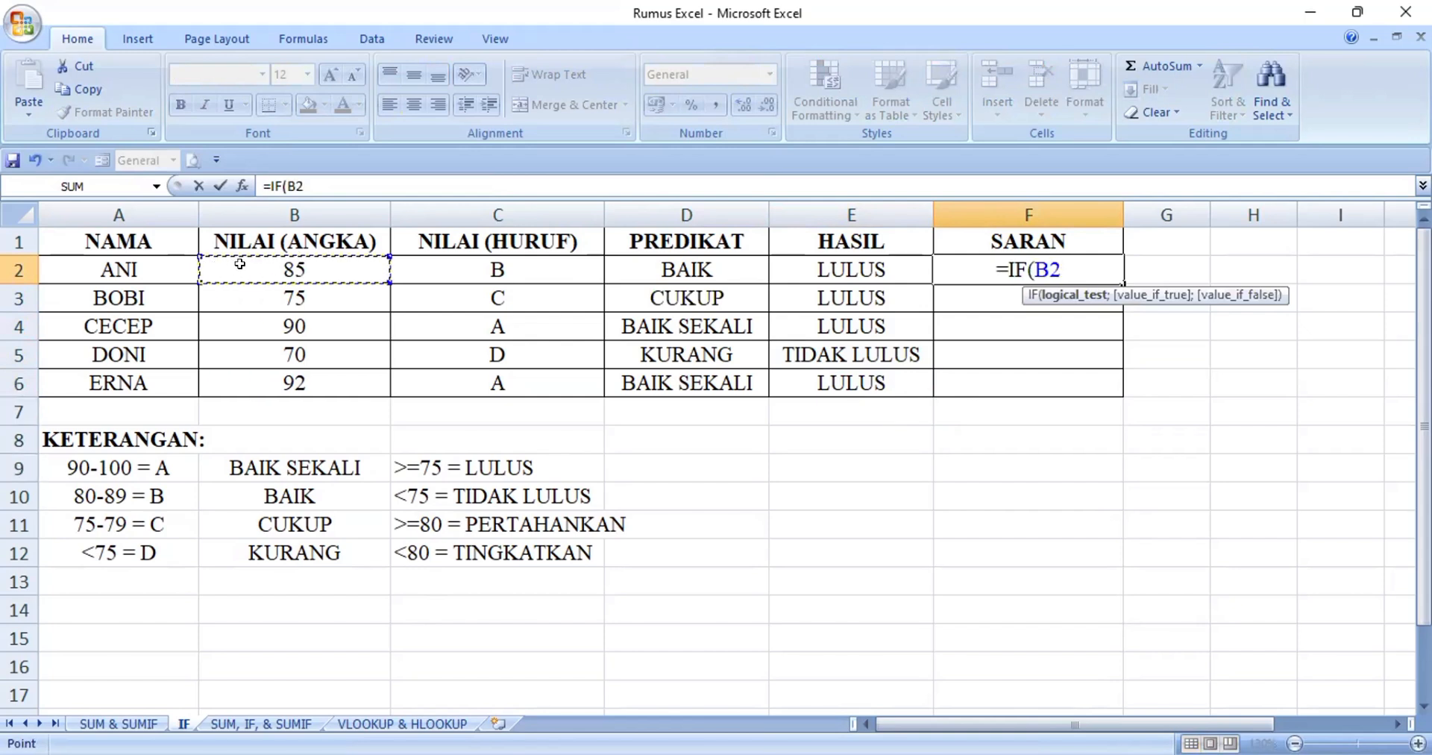
text(>)
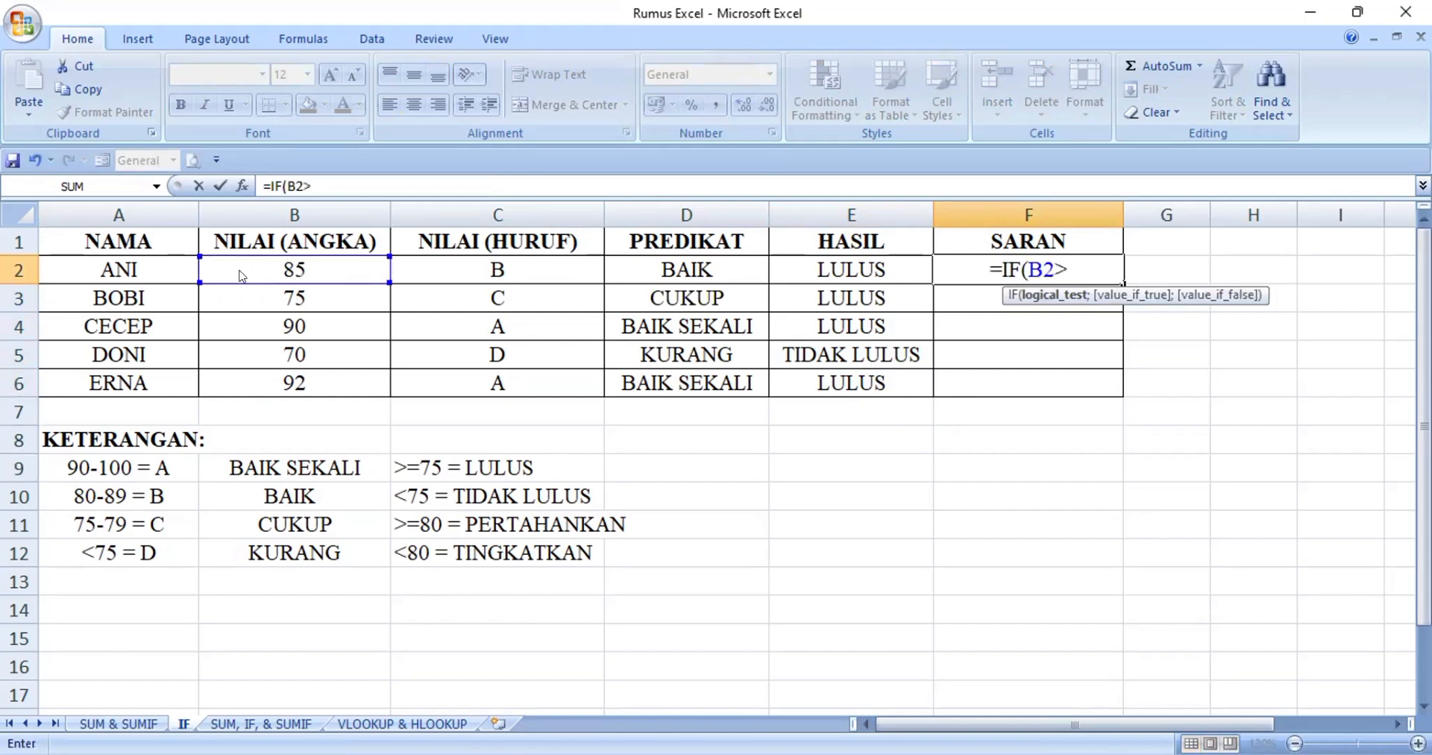
text(=80;)
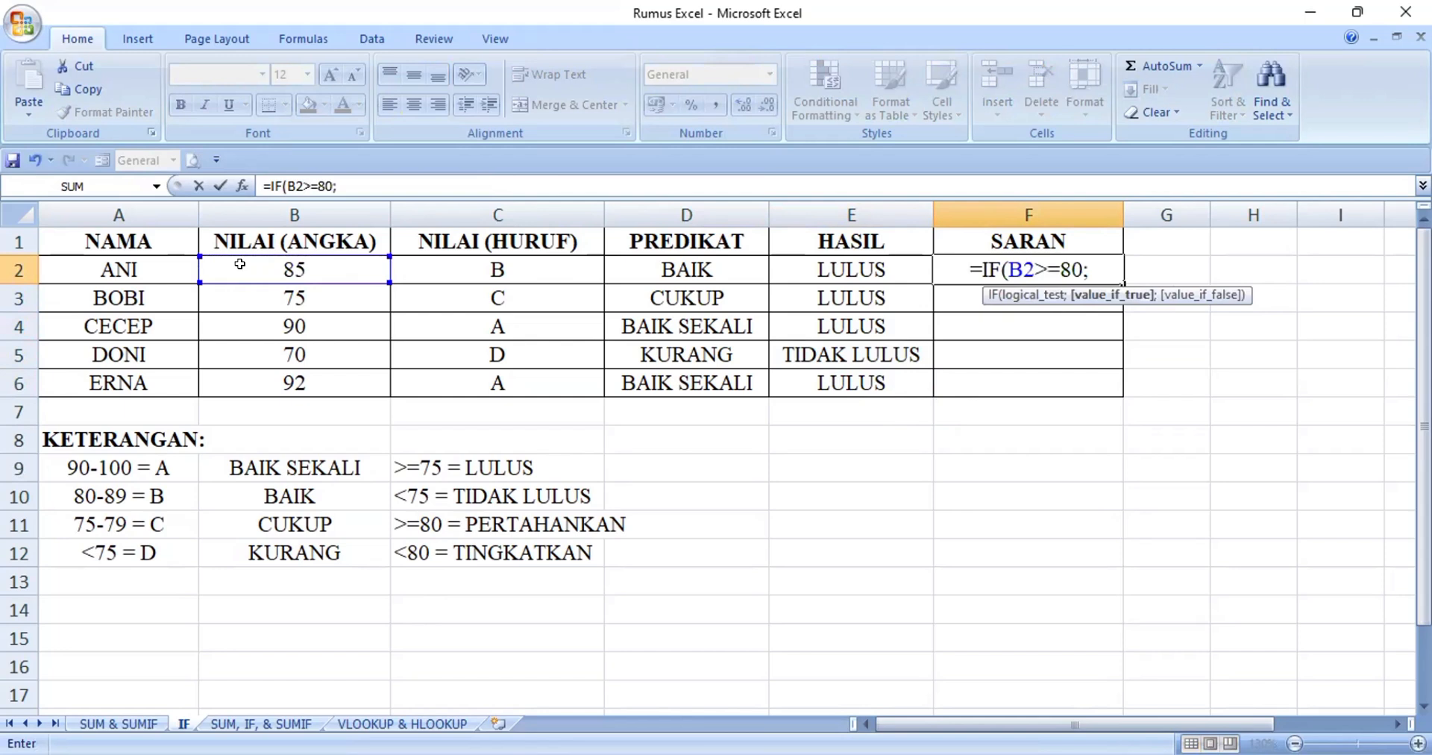
text("PERT)
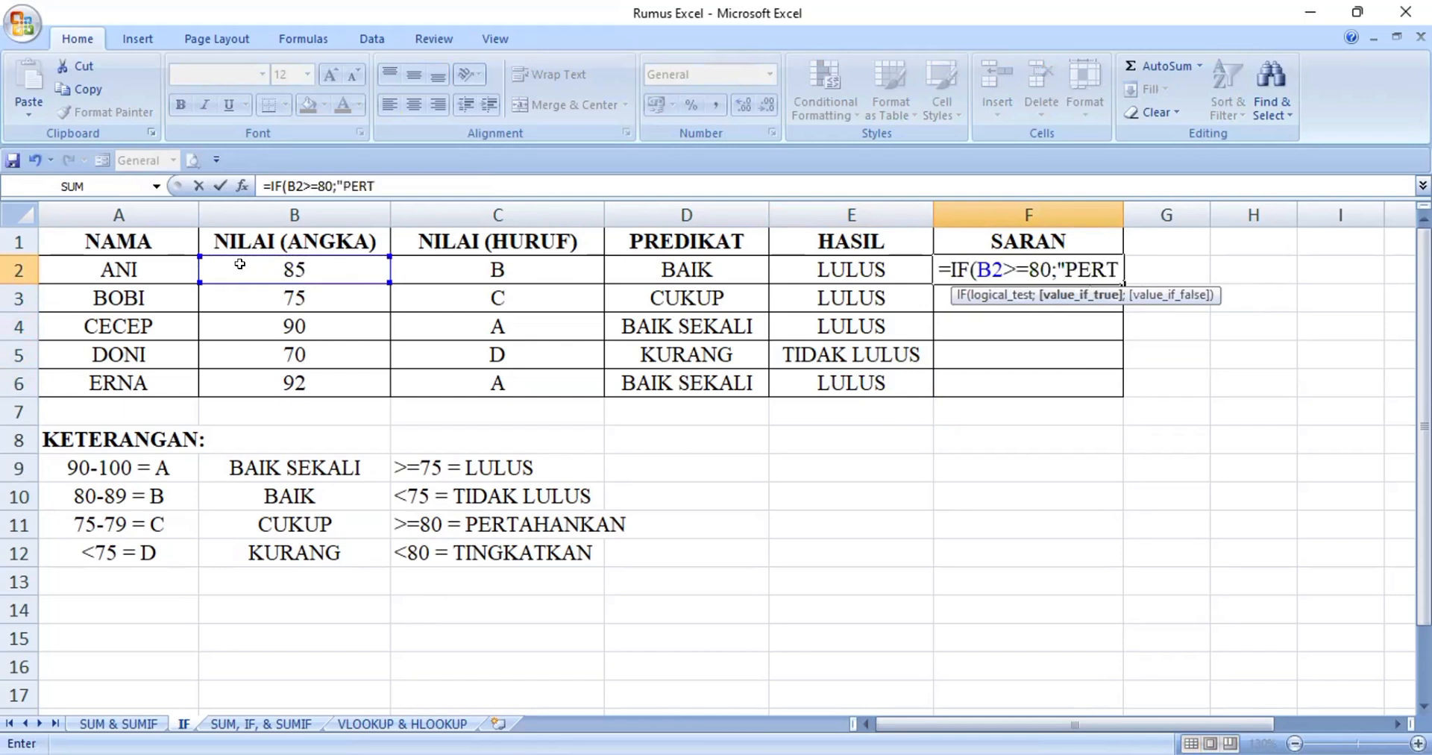
text(AHANKAN")
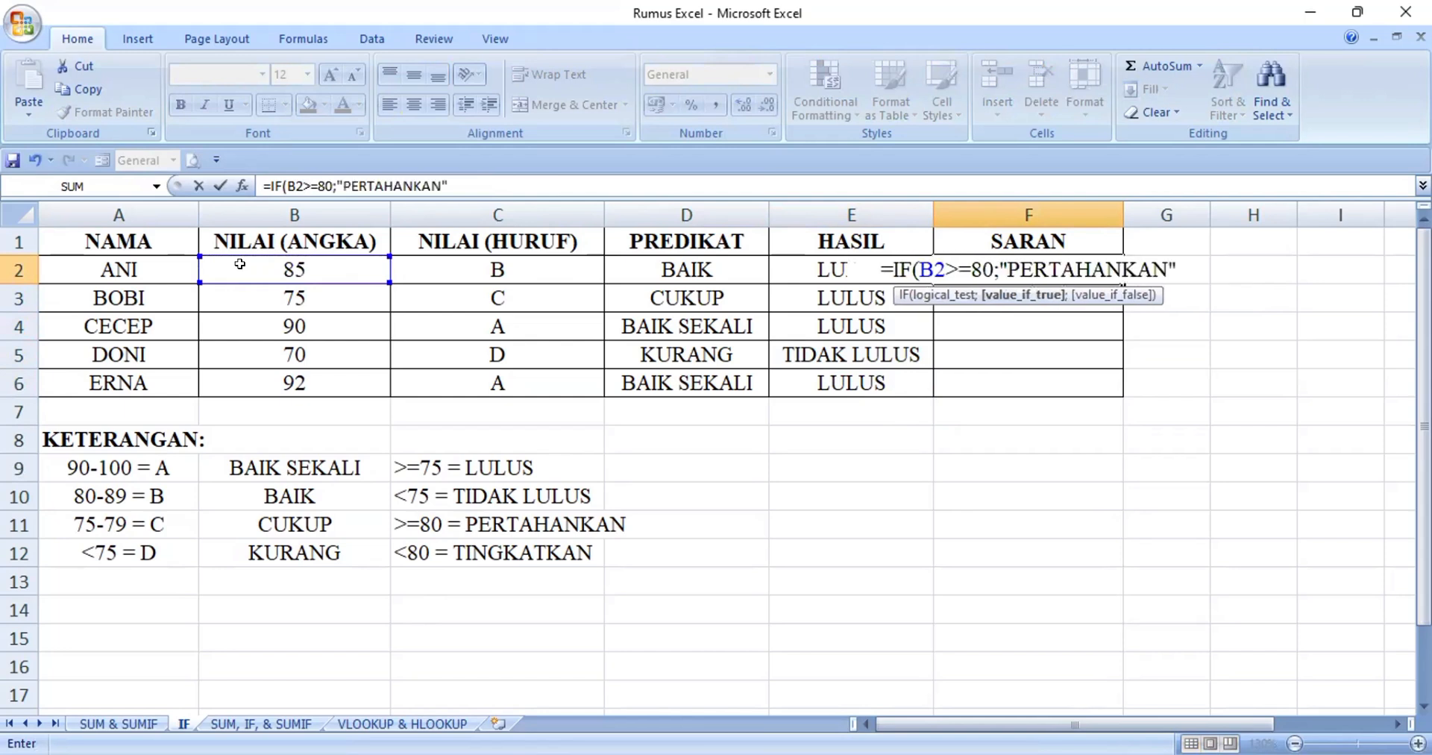
text(;)
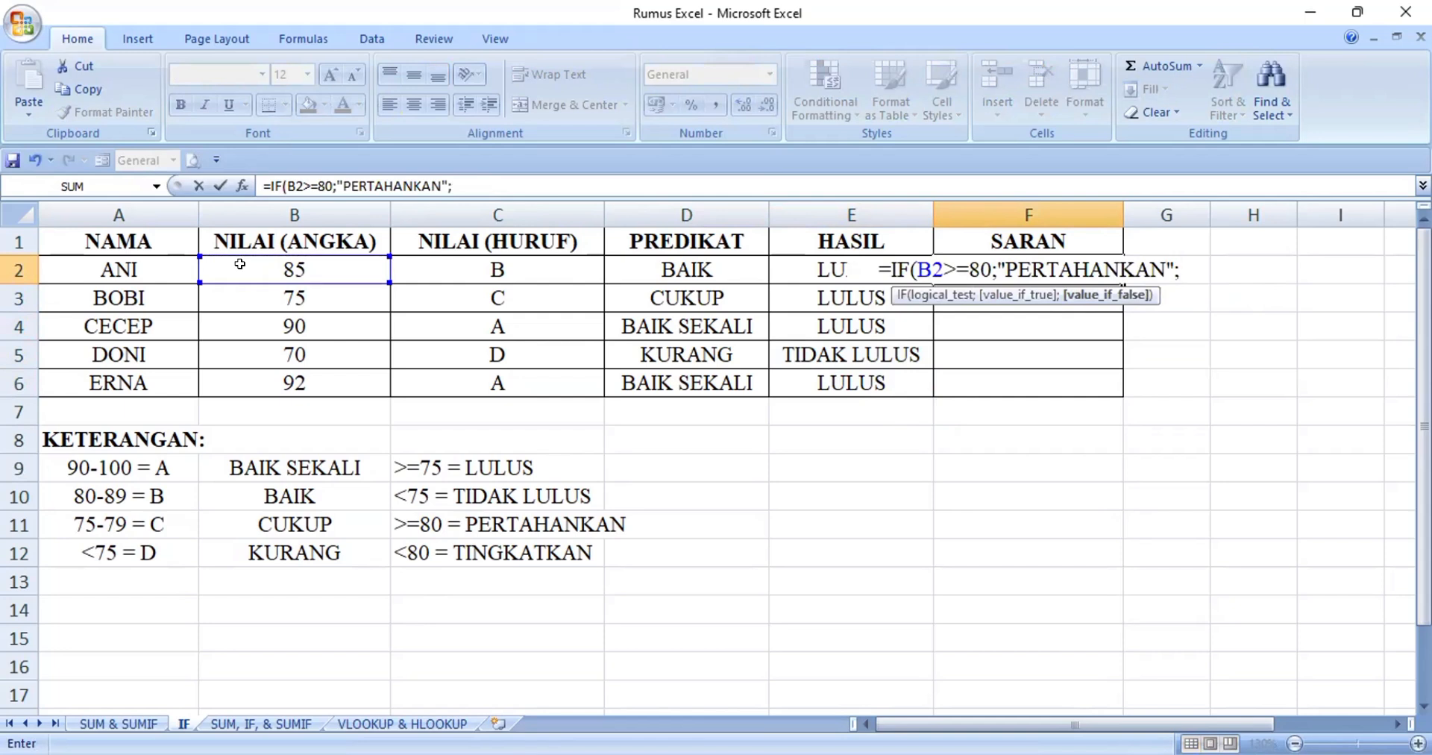
Add "TINGKATKAN" as the value-if-false argument, close the IF function and enter the F2 formula
text("TINGKATKAN)
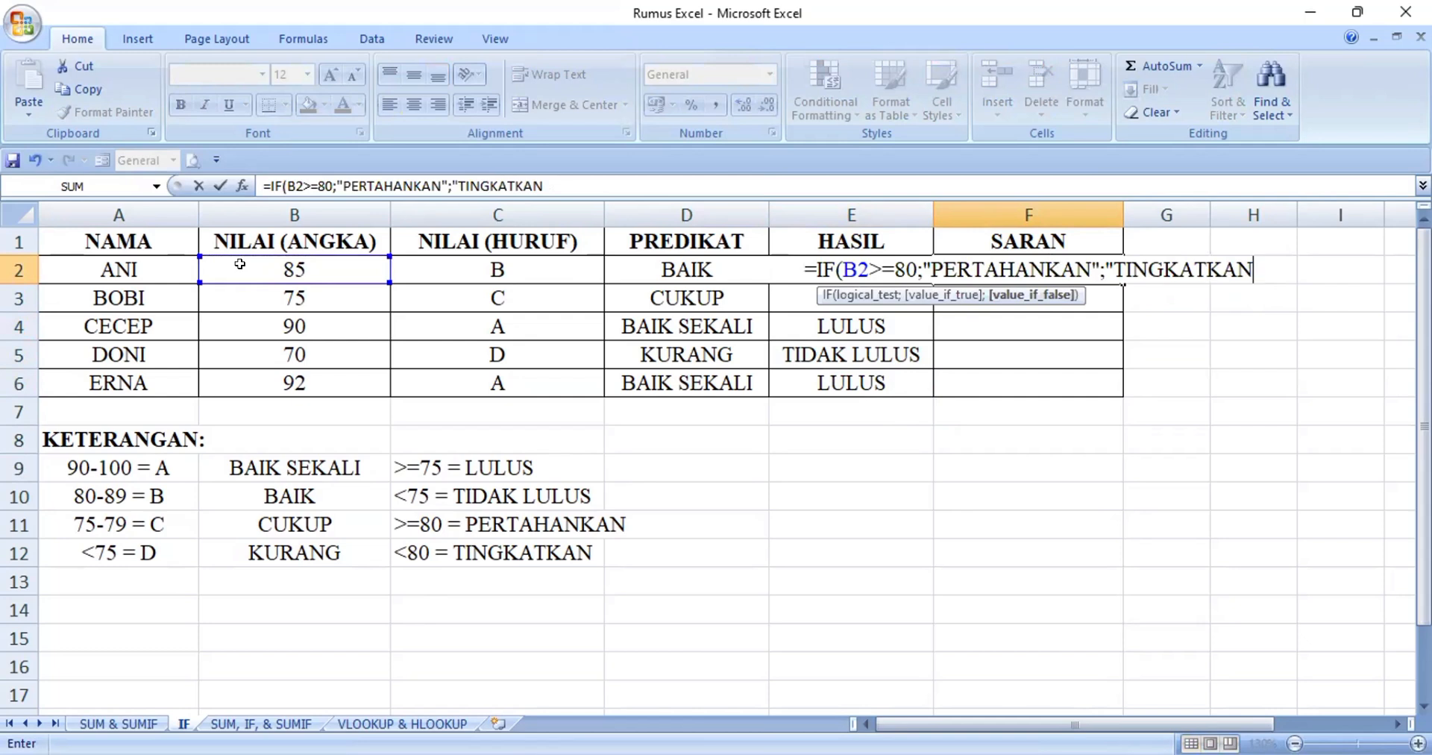
text("))
key(Return)
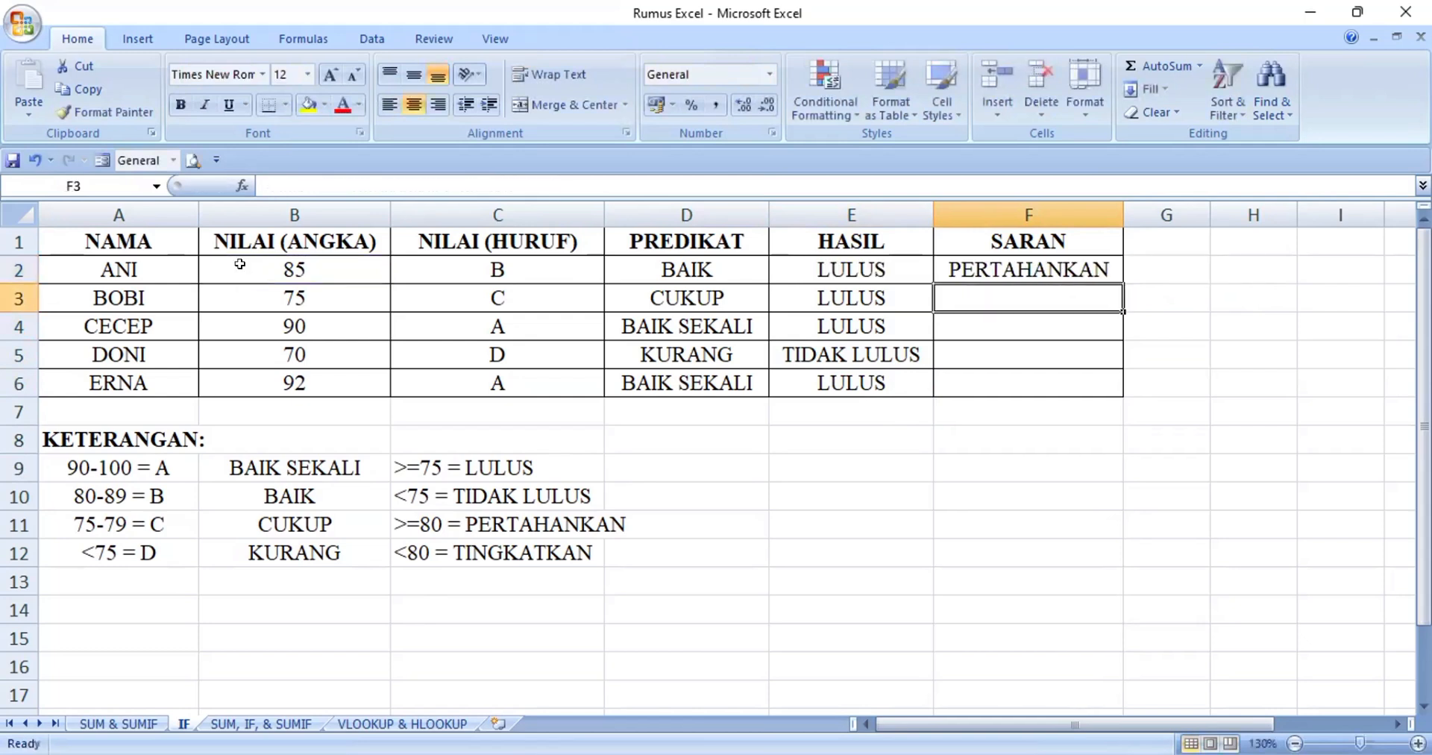
Fill the SARAN formula from F2 down through F6 and check the copy in F4
click(1016, 263)
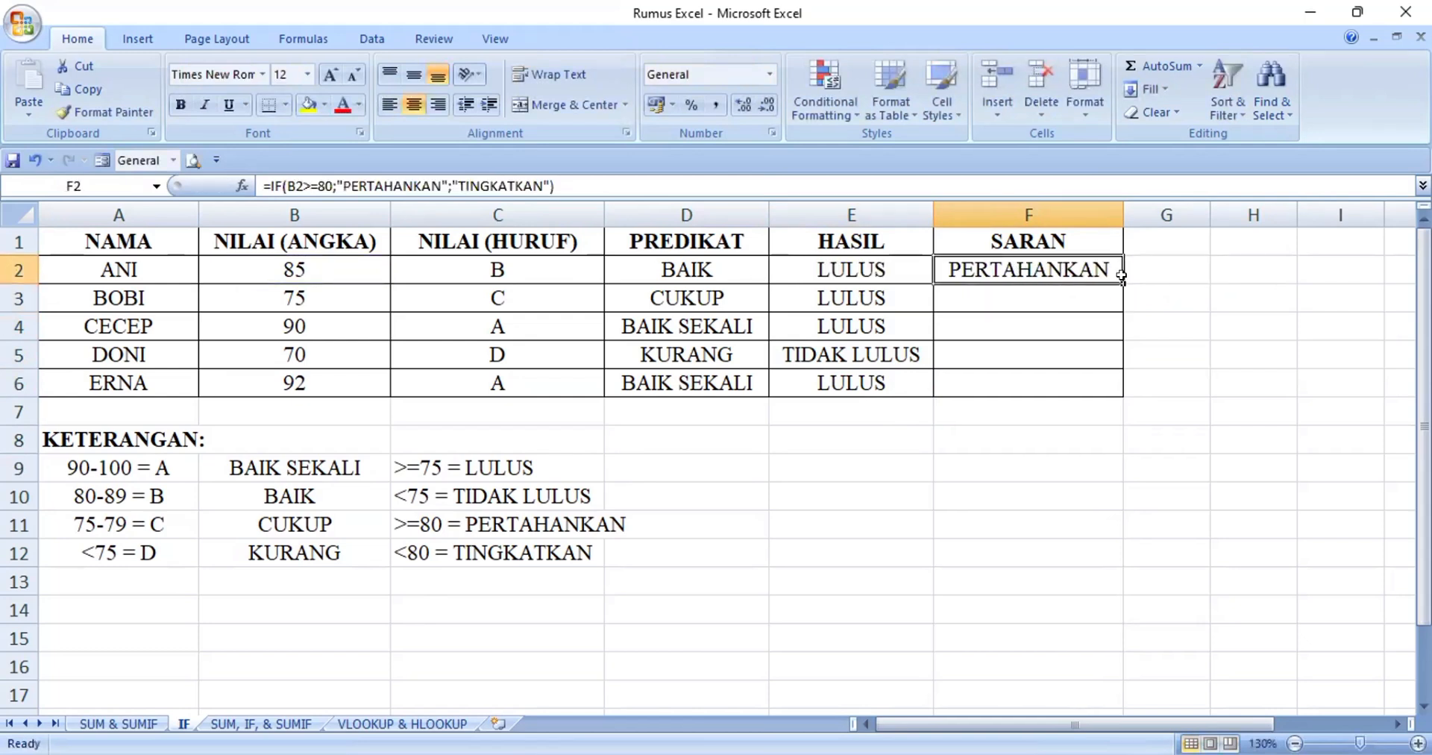
drag(1122, 283, 1115, 382)
click(981, 328)
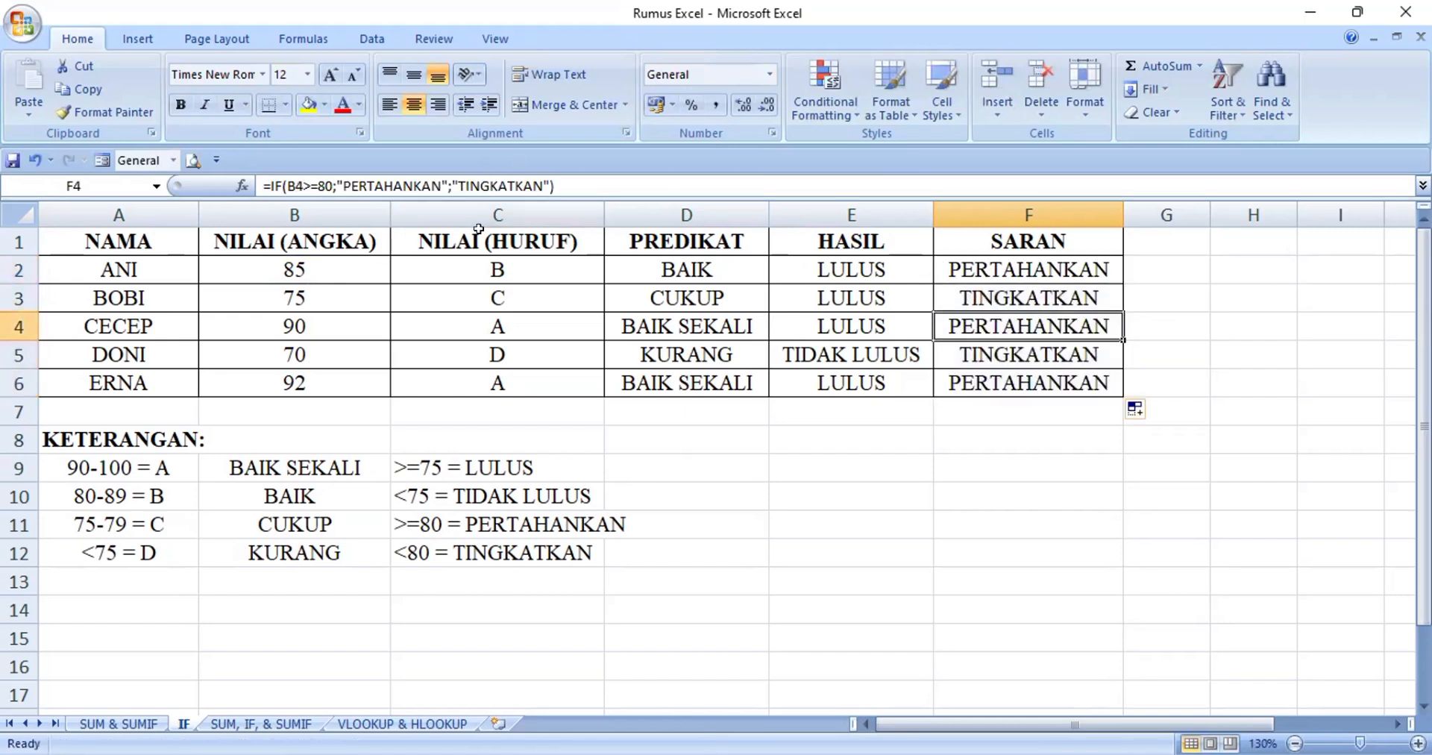
click(515, 230)
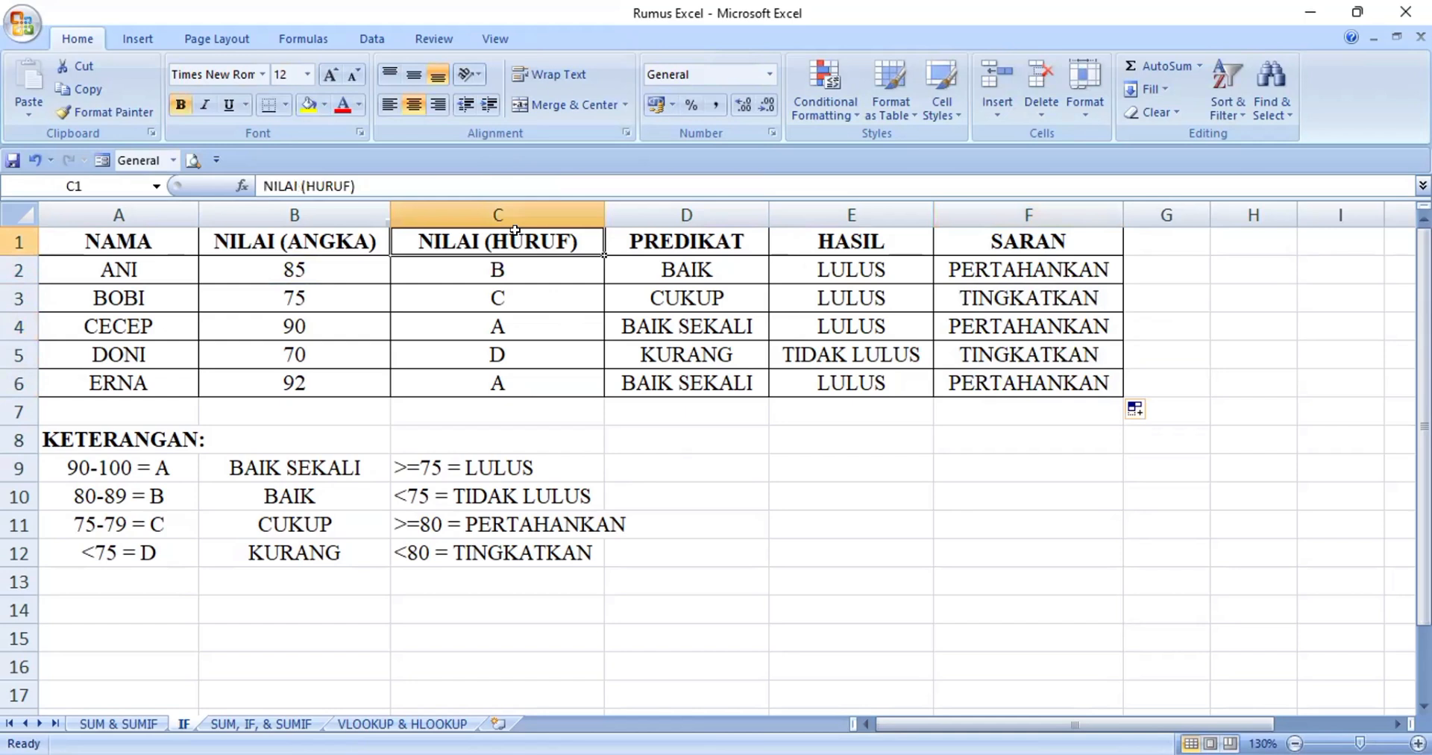
key(Right)
key(Right)
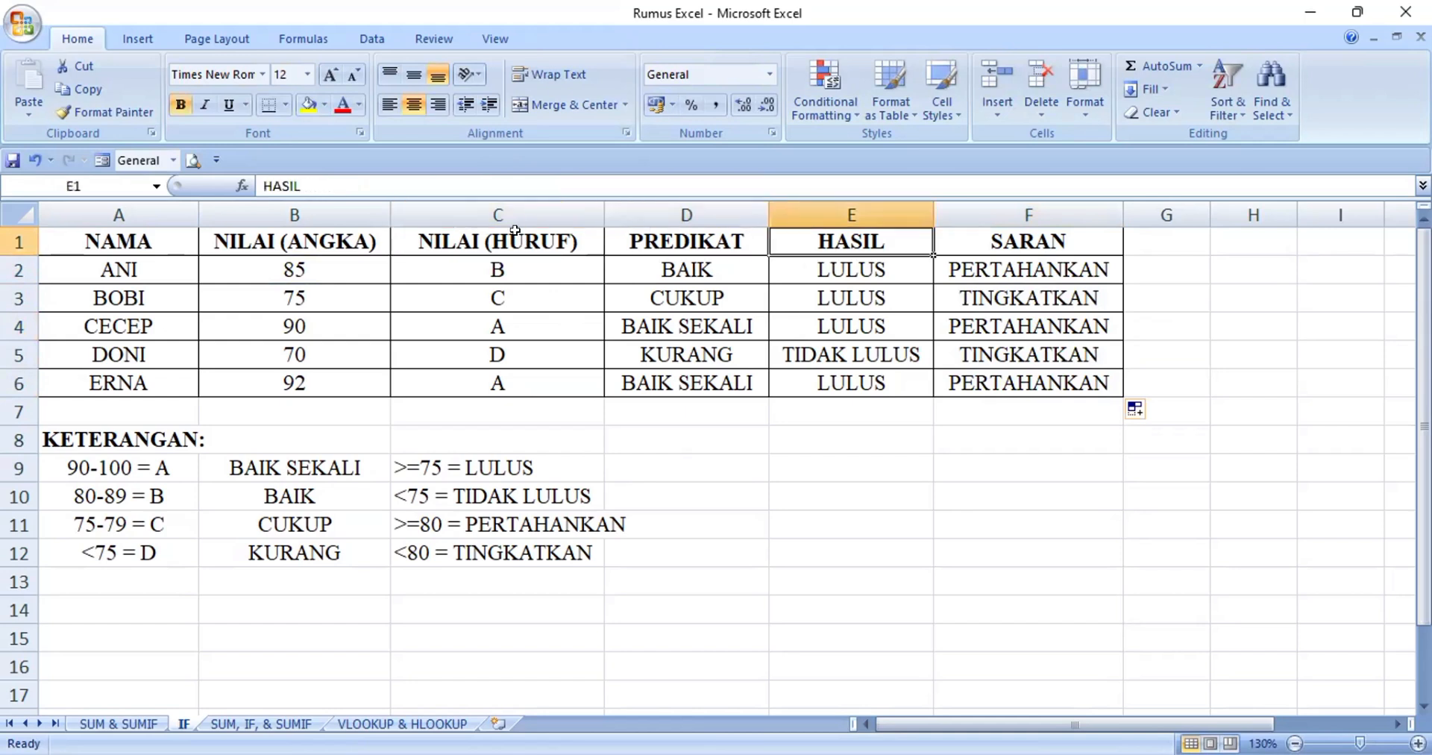
key(Right)
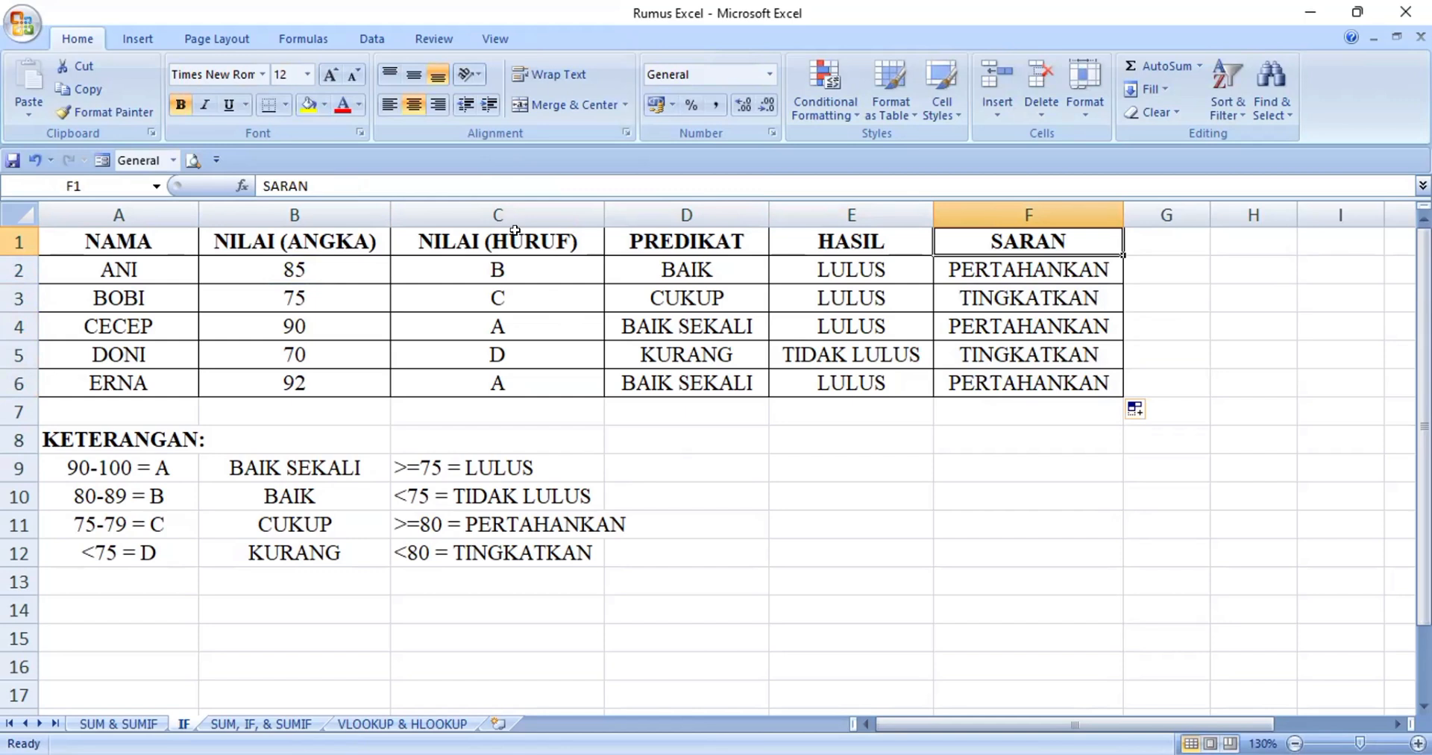
Review the nested IF formulas in the NILAI (HURUF) column from C2 through C6
key(Left)
key(Left)
key(Left)
key(Left)
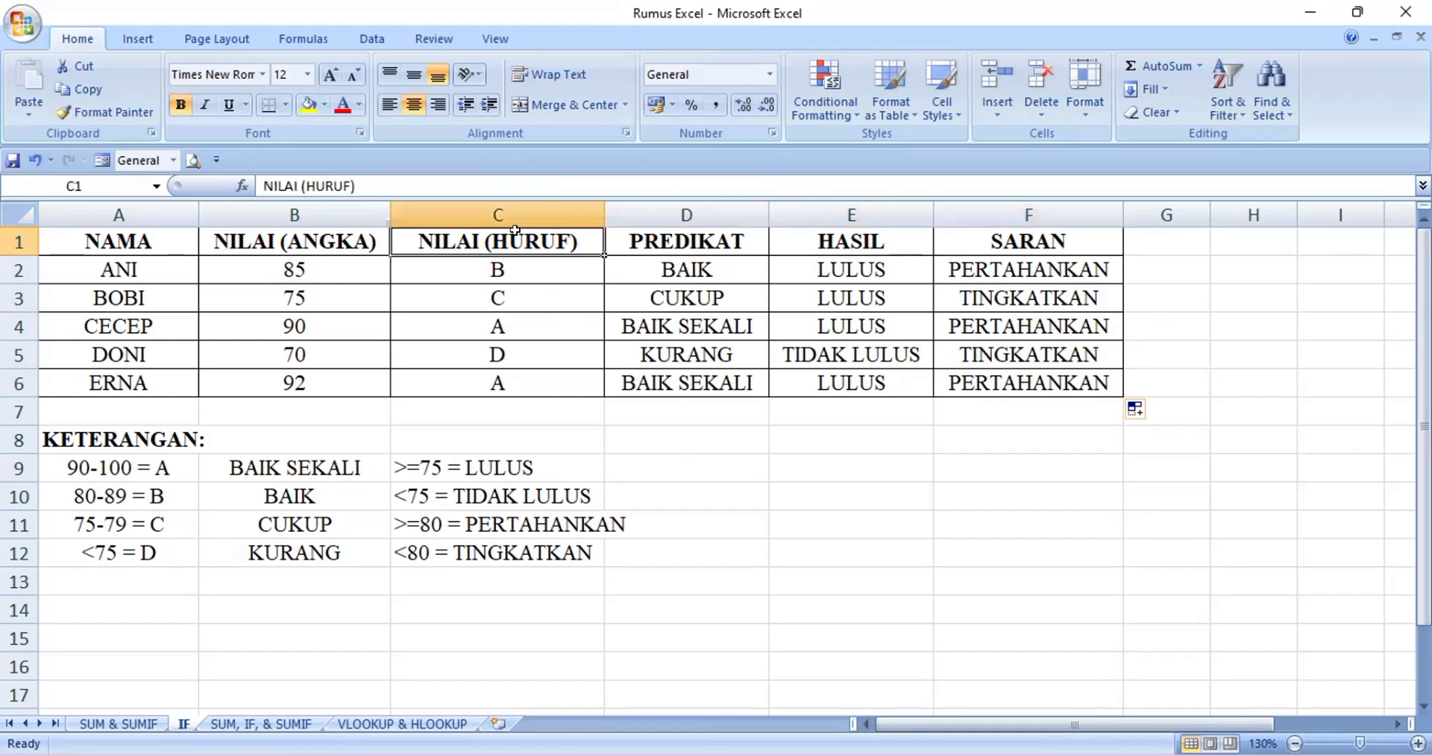
key(Down)
key(Right)
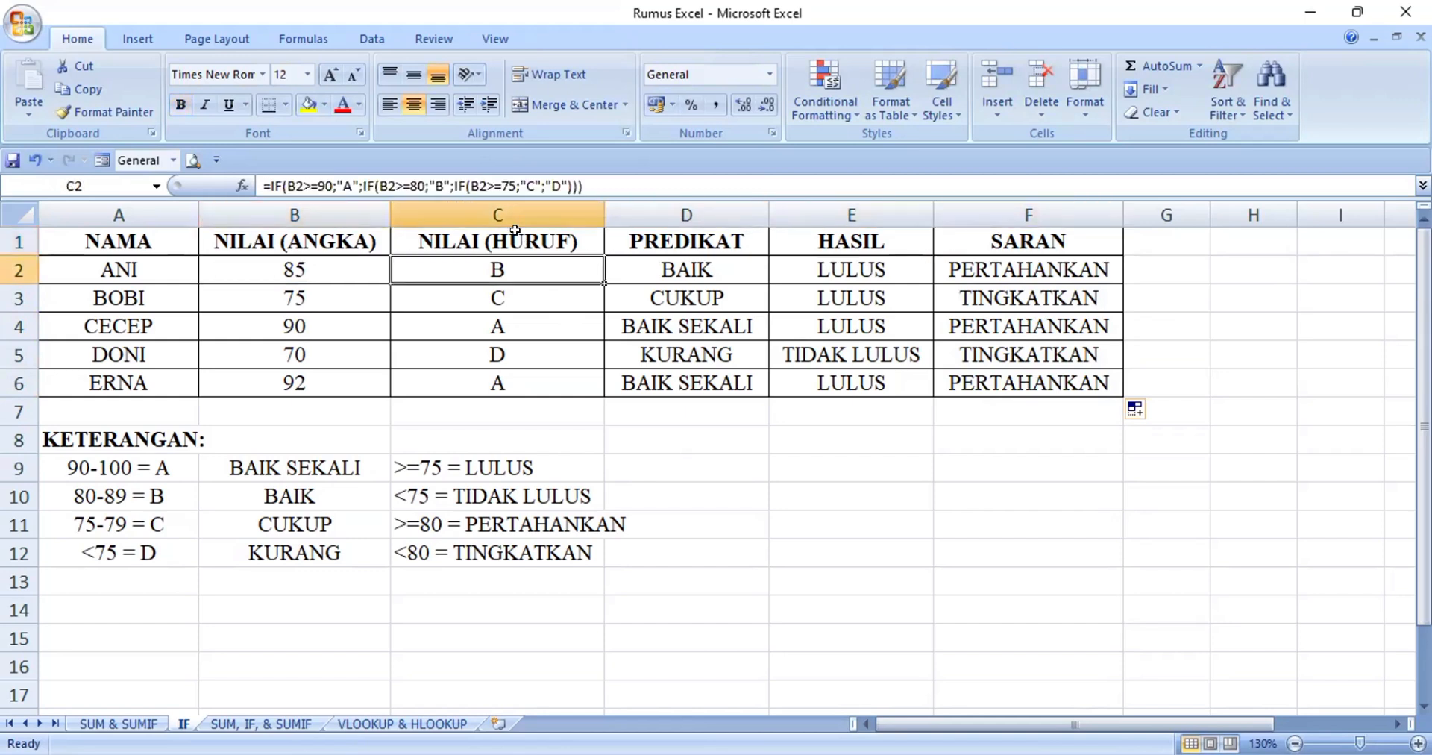
key(Down)
key(Down)
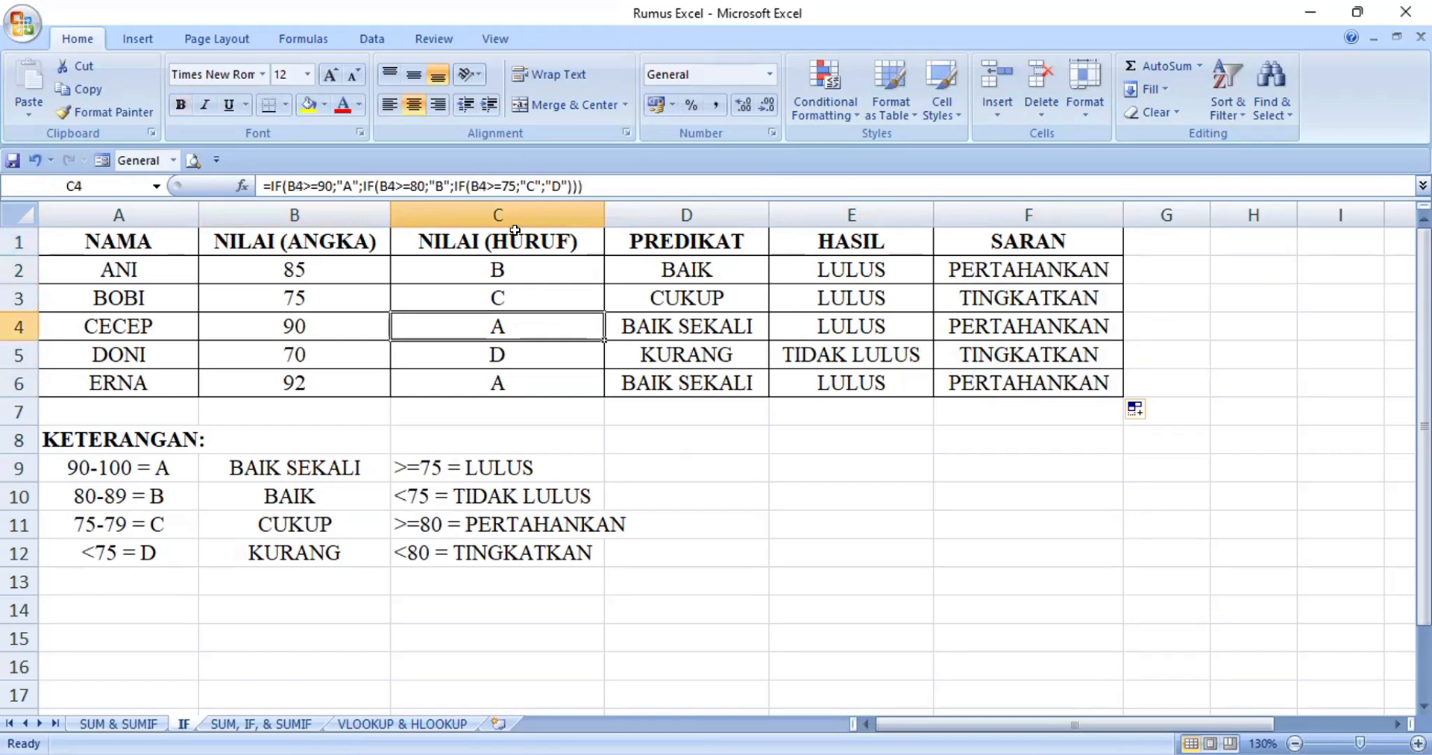
key(Down)
key(Down)
key(Down)
key(Up)
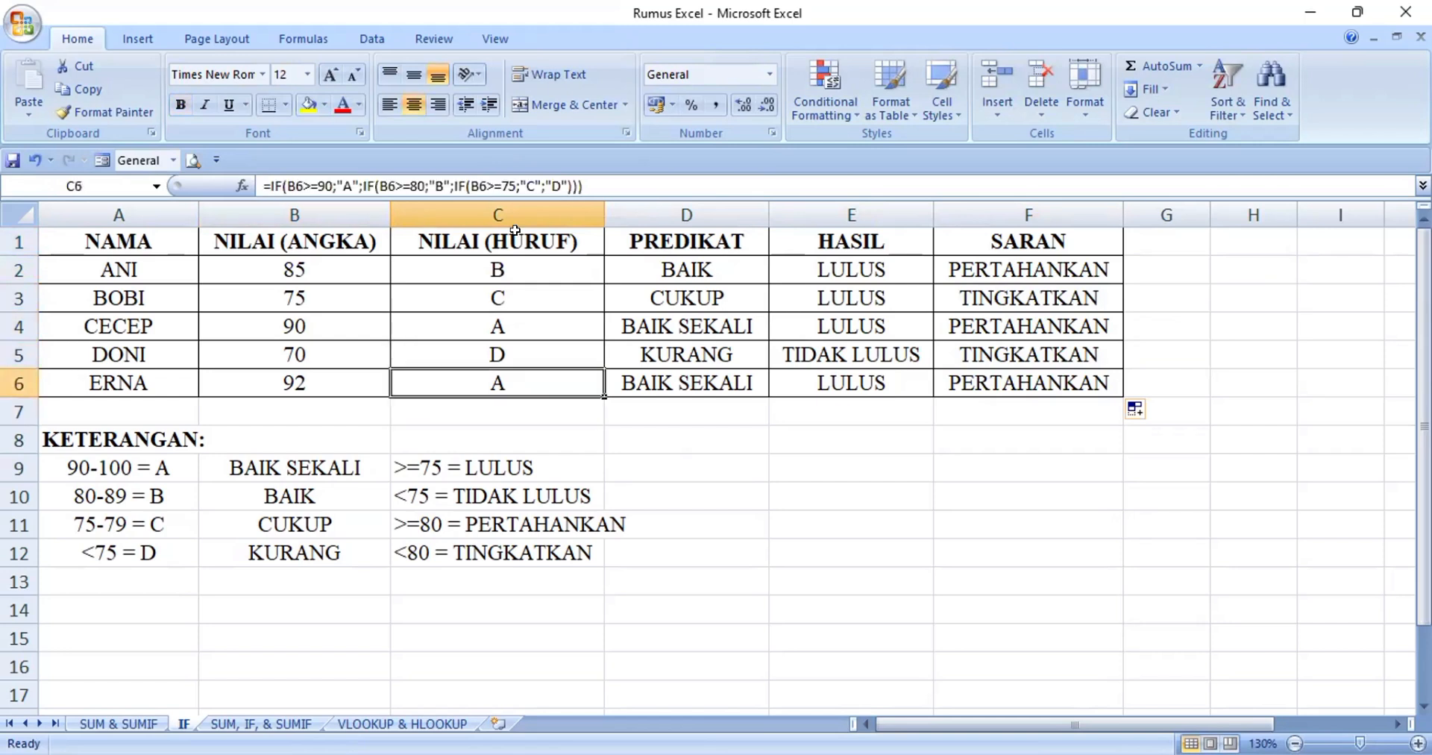
key(Up)
key(Up)
key(Up)
key(Up)
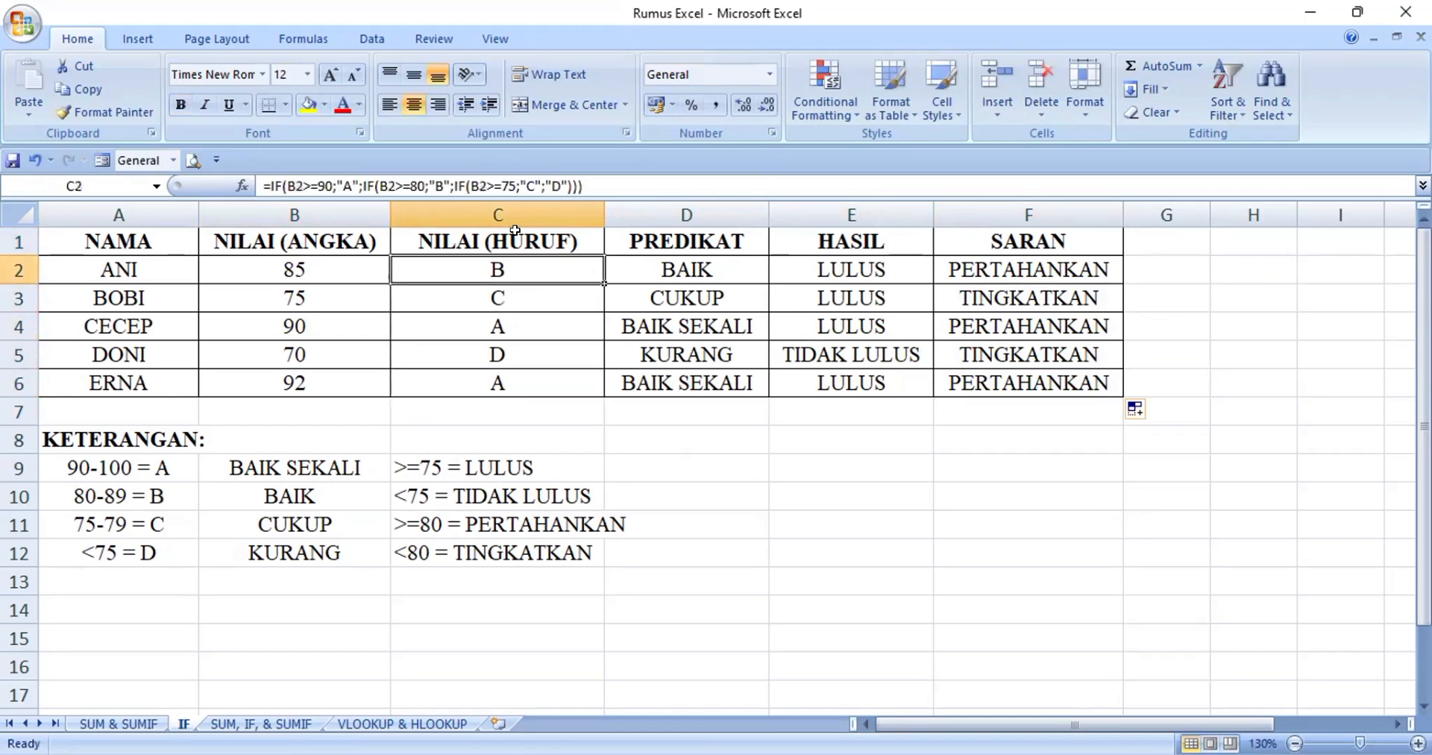
key(Down)
key(Down)
key(Down)
key(Down)
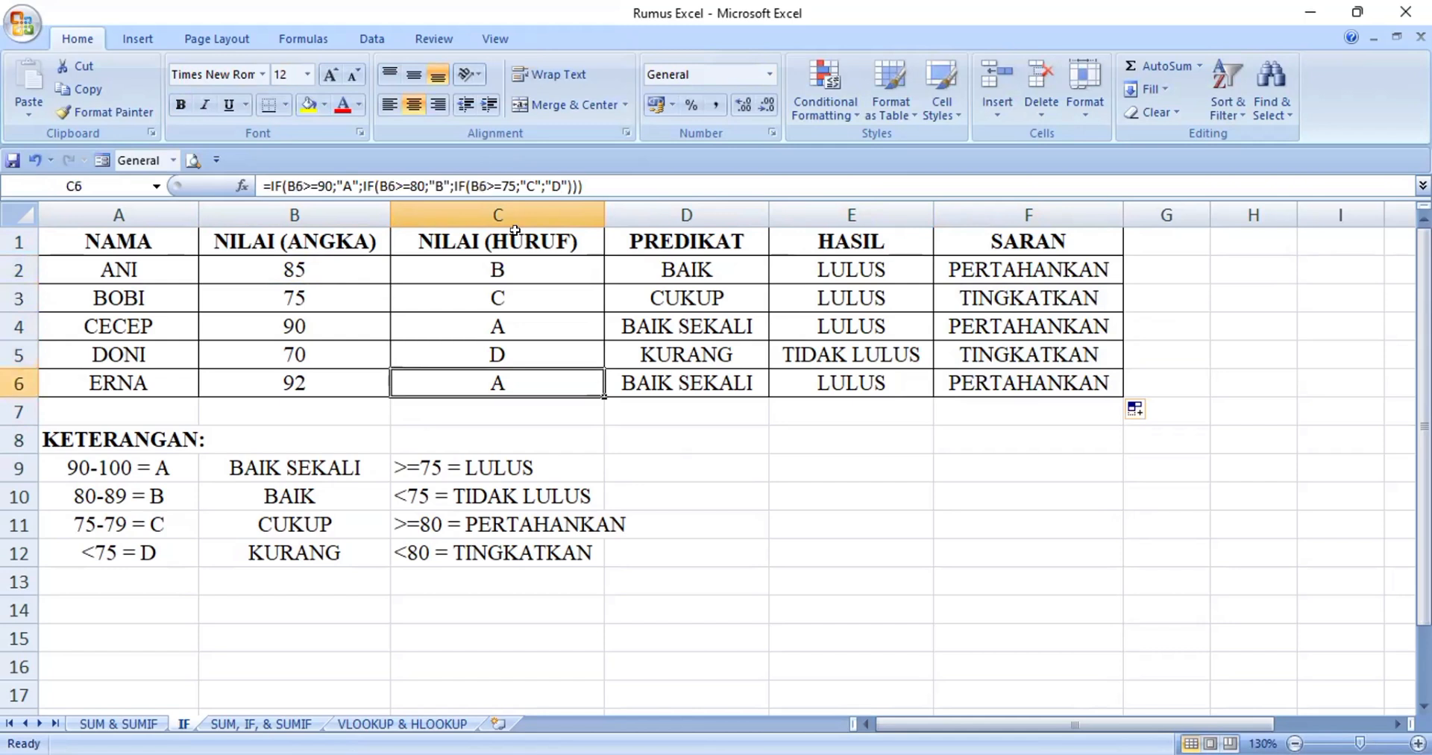